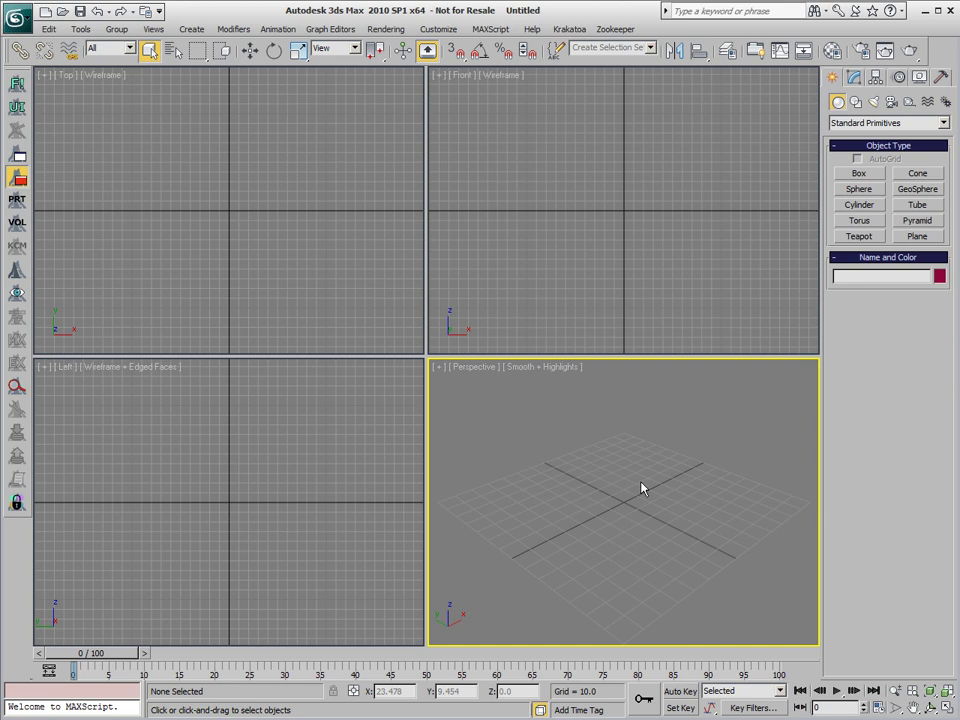
# Load Stanford_Bunny_2010_v001.max from recent files and turn the bunny mesh into a PRT Volume
pyautogui.click(28, 22)
pyautogui.click(236, 96)
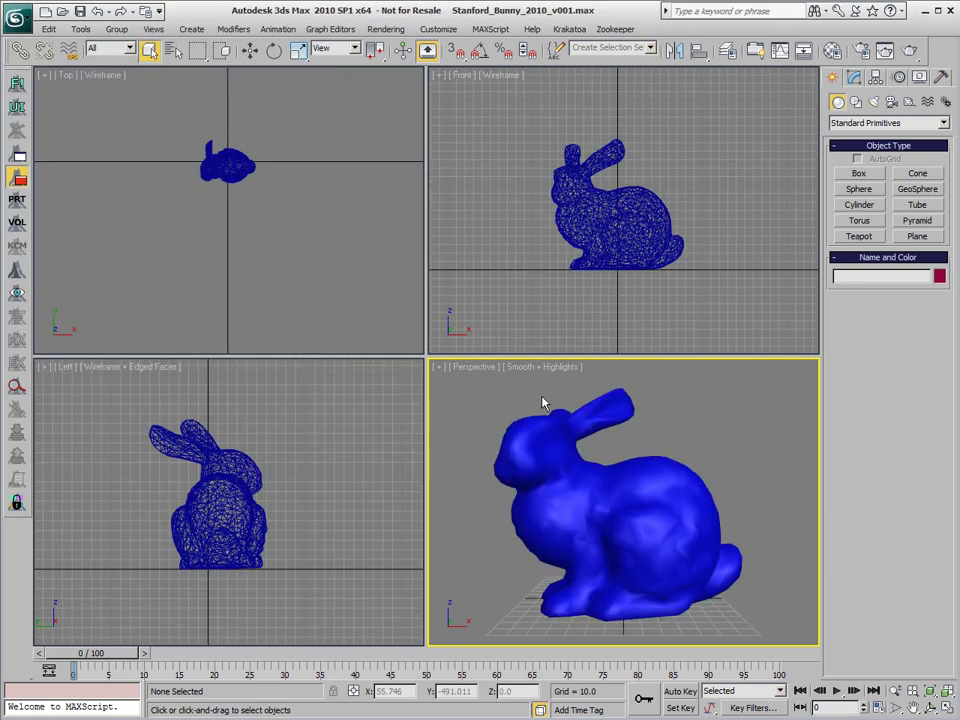
pyautogui.click(553, 452)
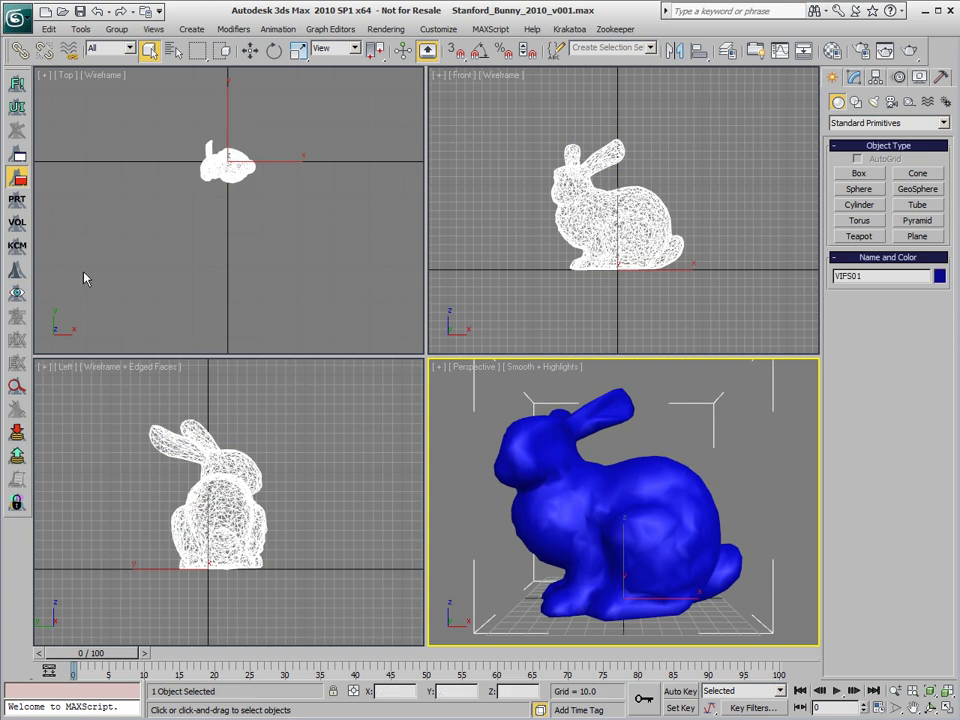
pyautogui.click(16, 224)
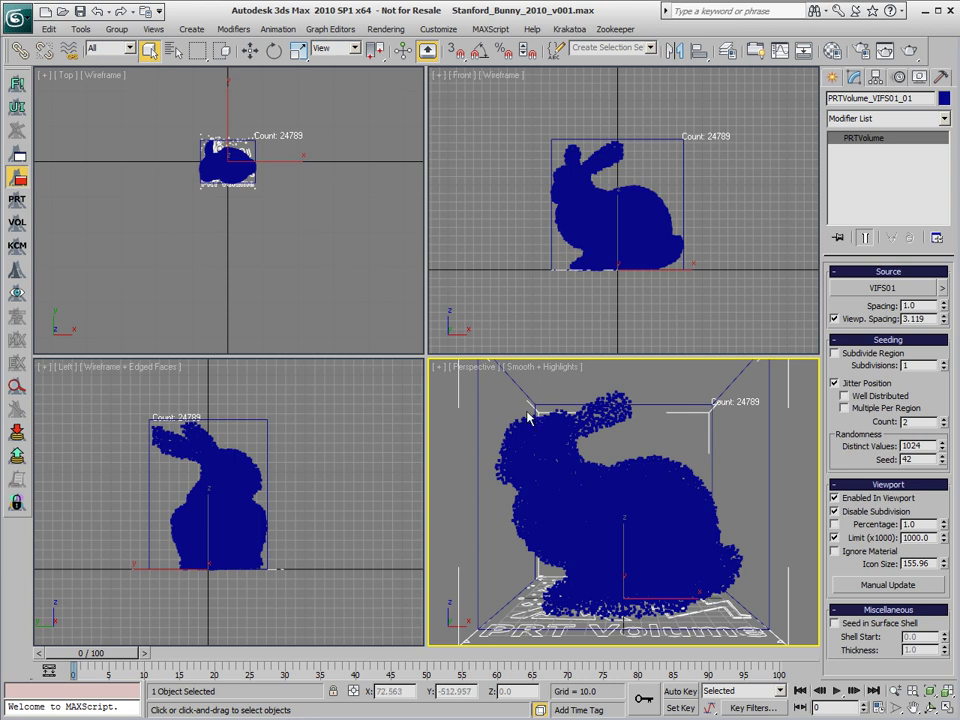
# Add a Krakatoa Channels modifier and set its MagmaFlow output channel to Position
pyautogui.click(16, 245)
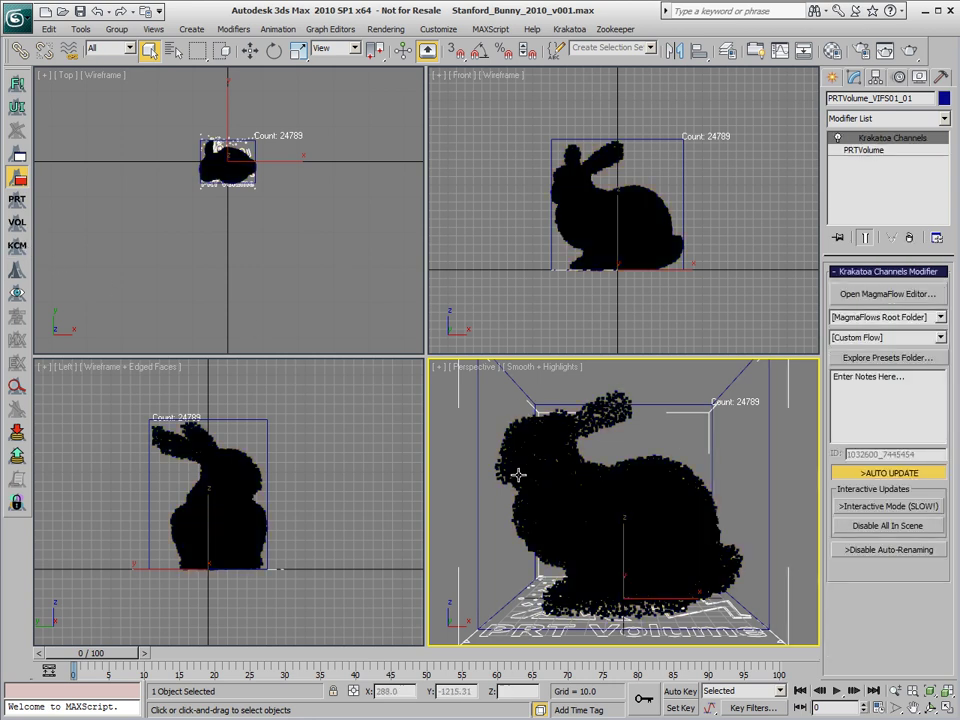
pyautogui.click(897, 294)
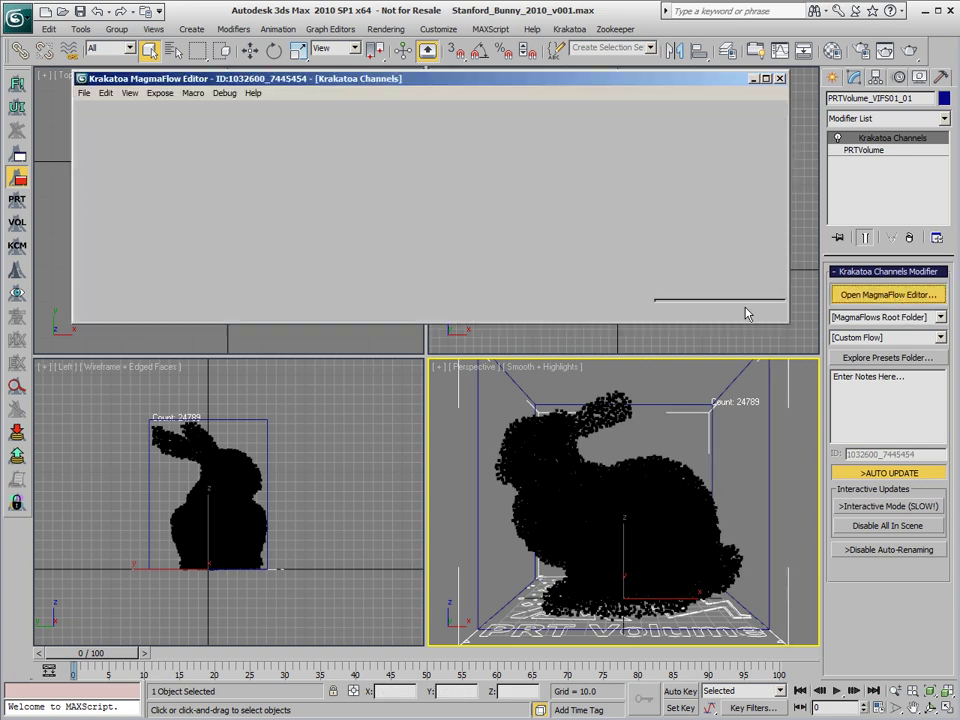
pyautogui.click(615, 112)
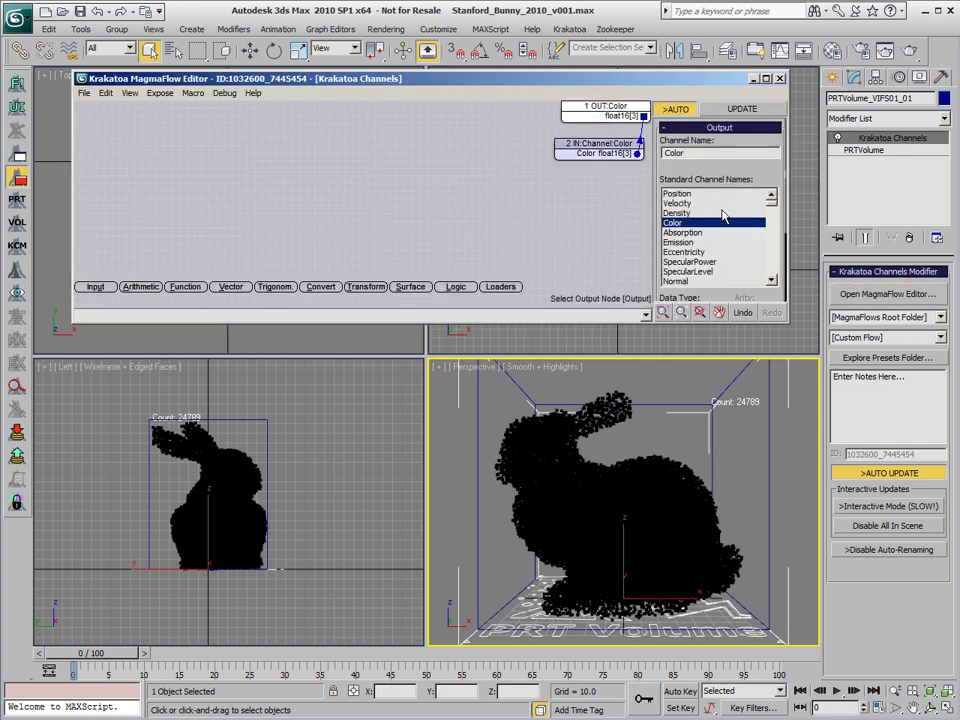
pyautogui.click(677, 193)
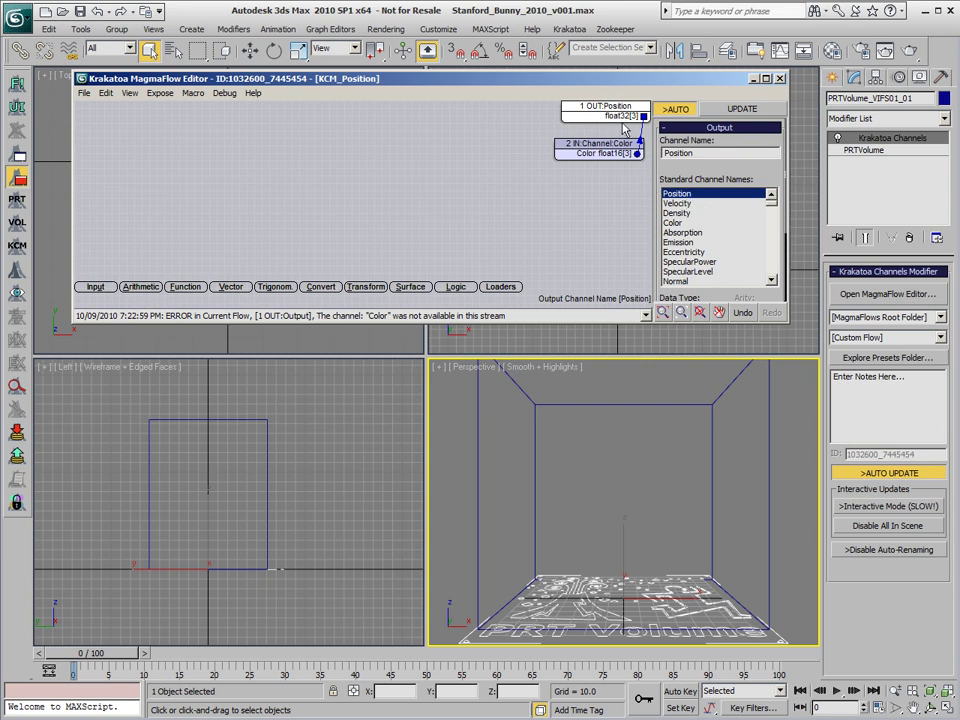
# Set the input node's channel to Position and move it lower left in the graph
pyautogui.click(610, 154)
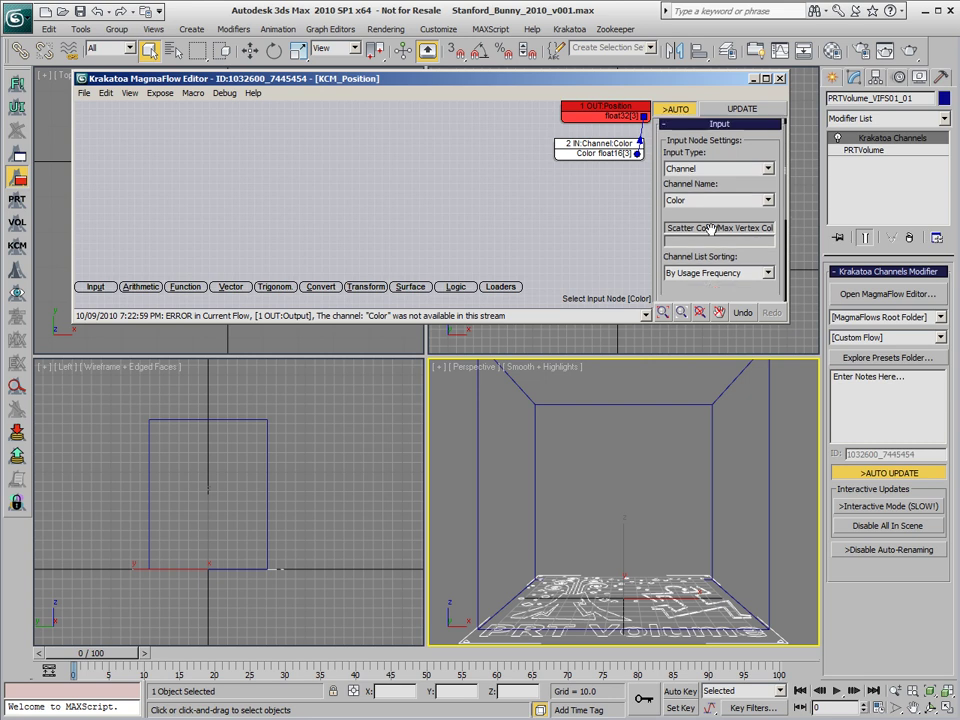
pyautogui.scroll(-3, 710, 228)
pyautogui.click(702, 257)
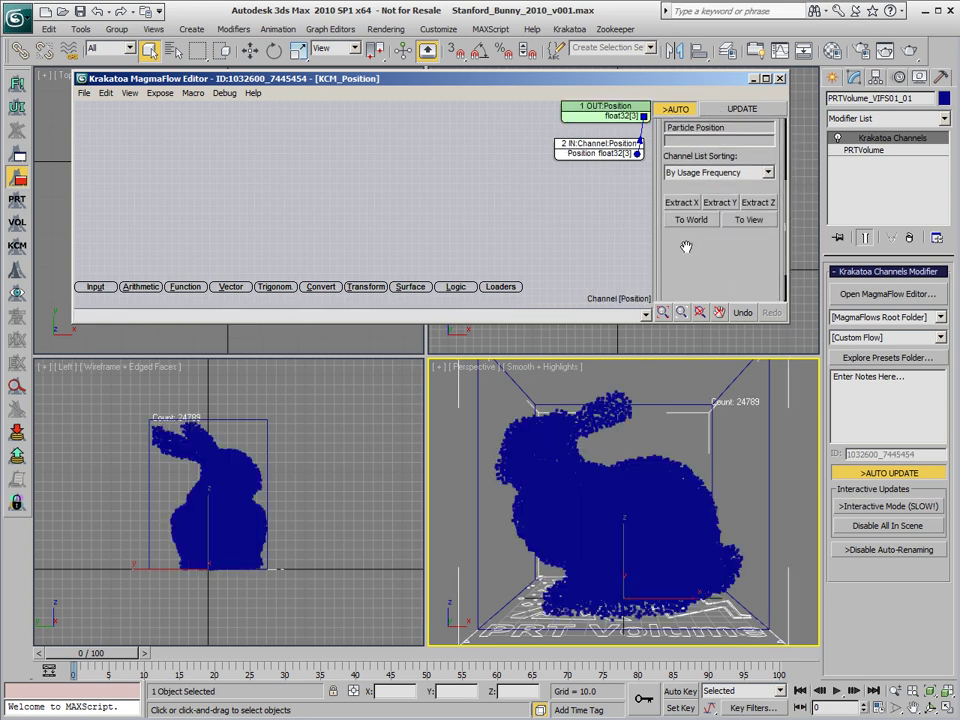
pyautogui.scroll(3, 685, 238)
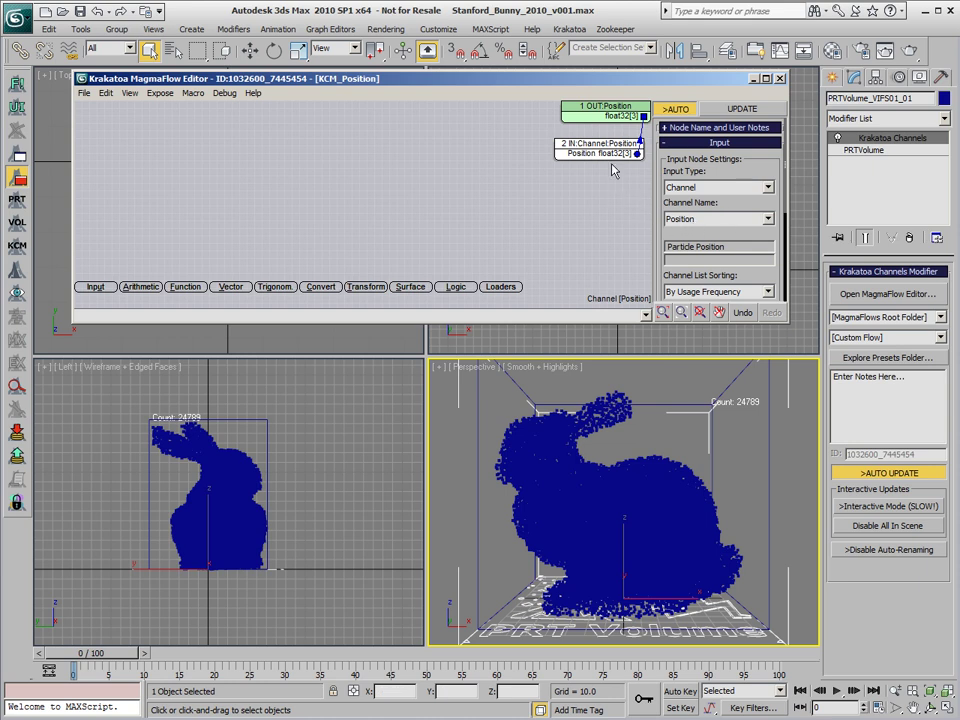
pyautogui.moveTo(600, 147); pyautogui.dragTo(459, 216)
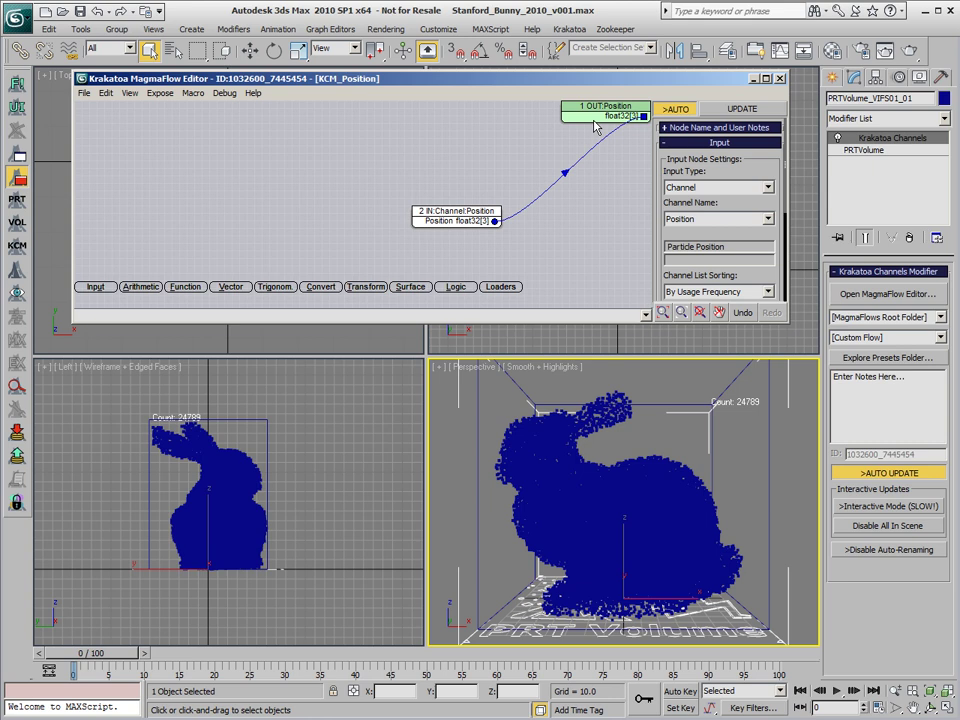
# Insert an Arithmetic Multiply operator after the Position input node with the asterisk key
pyautogui.click(597, 219)
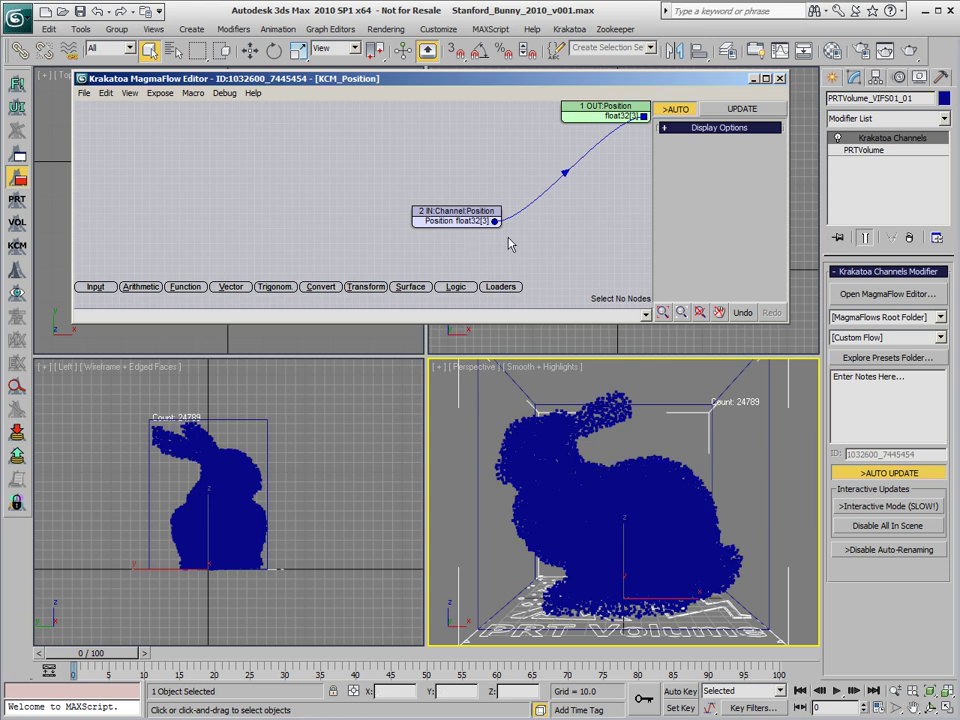
pyautogui.moveTo(462, 216); pyautogui.dragTo(432, 149)
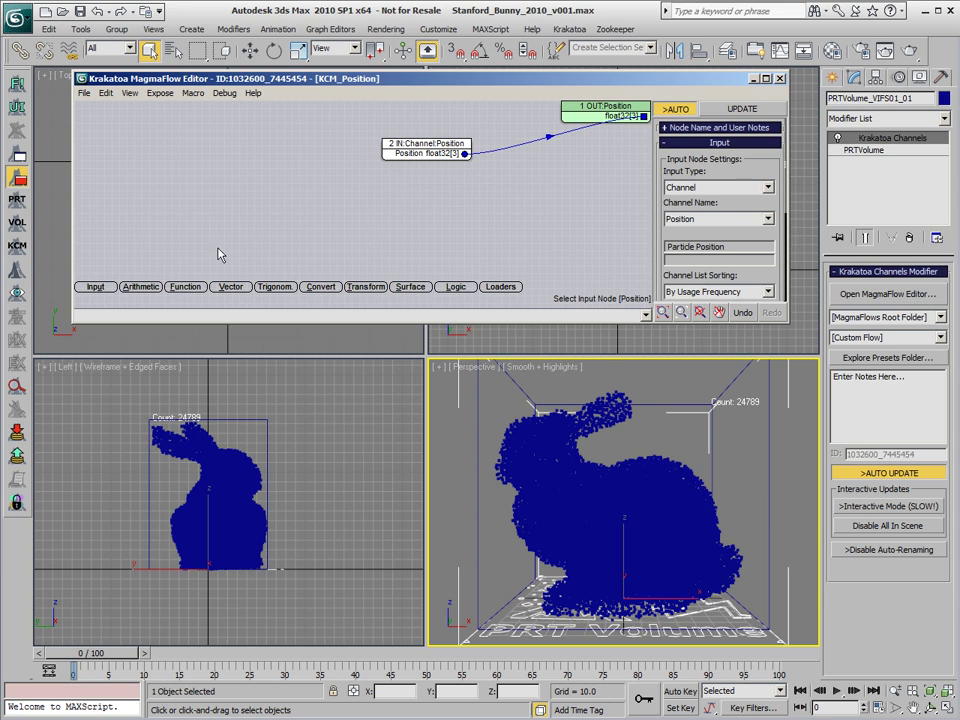
pyautogui.click(141, 287)
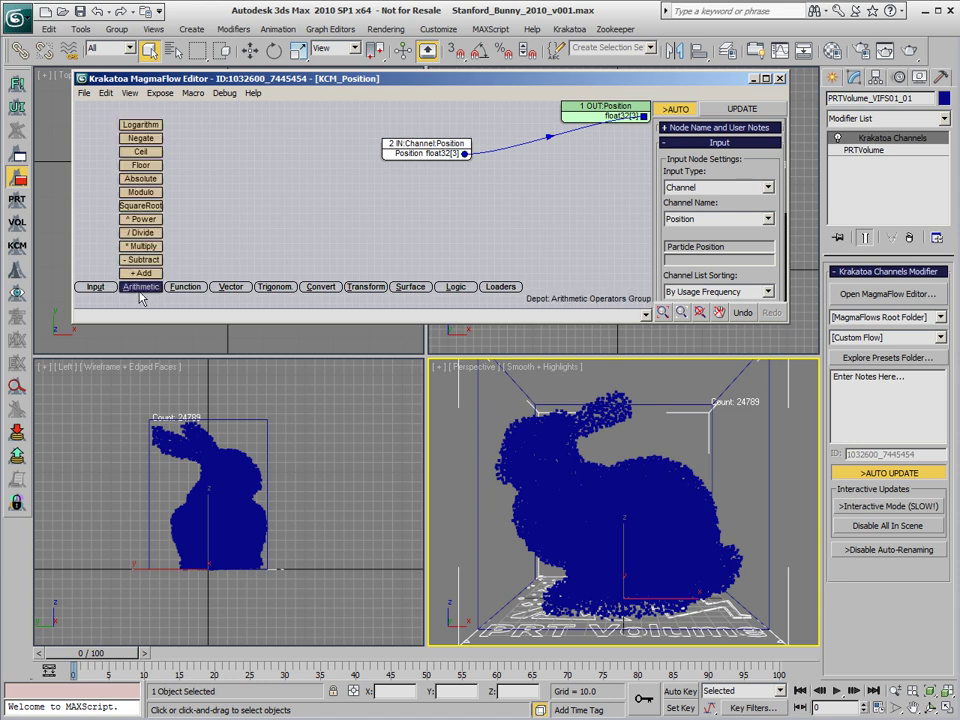
pyautogui.click(487, 209)
pyautogui.click(138, 287)
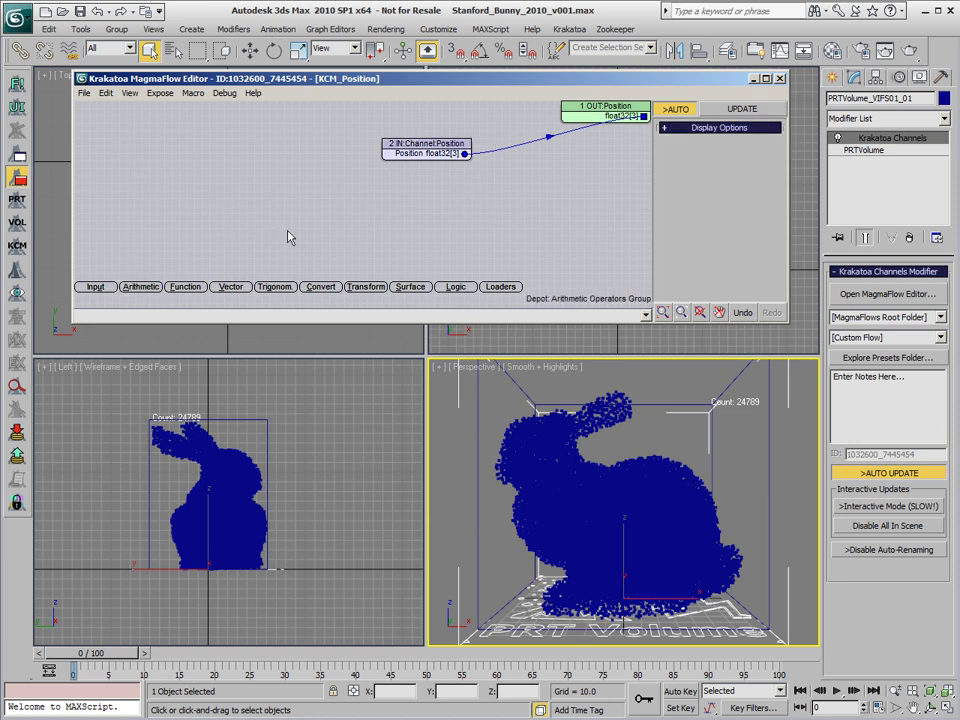
pyautogui.click(430, 152)
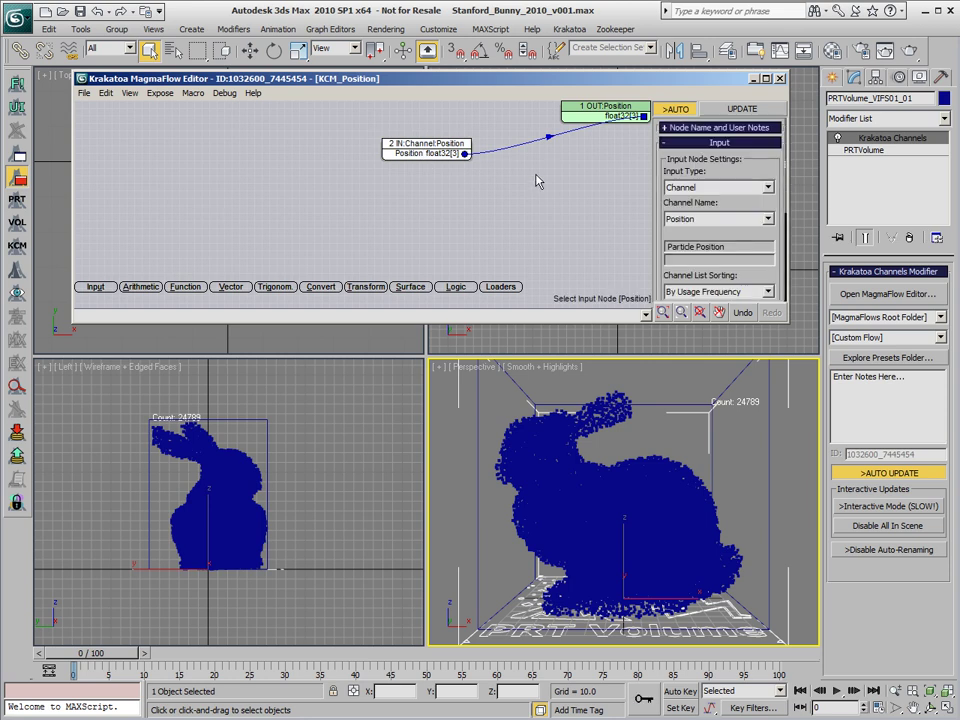
pyautogui.press('*')
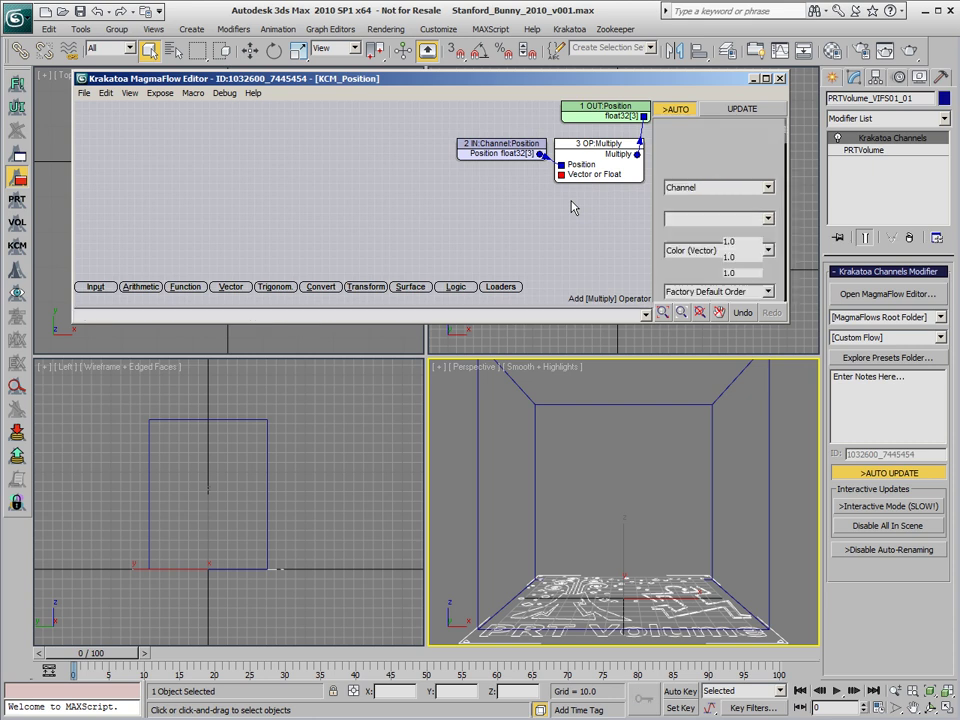
# Add a Float input to the Multiply node and adjust its value to about 1.19
pyautogui.press('2')
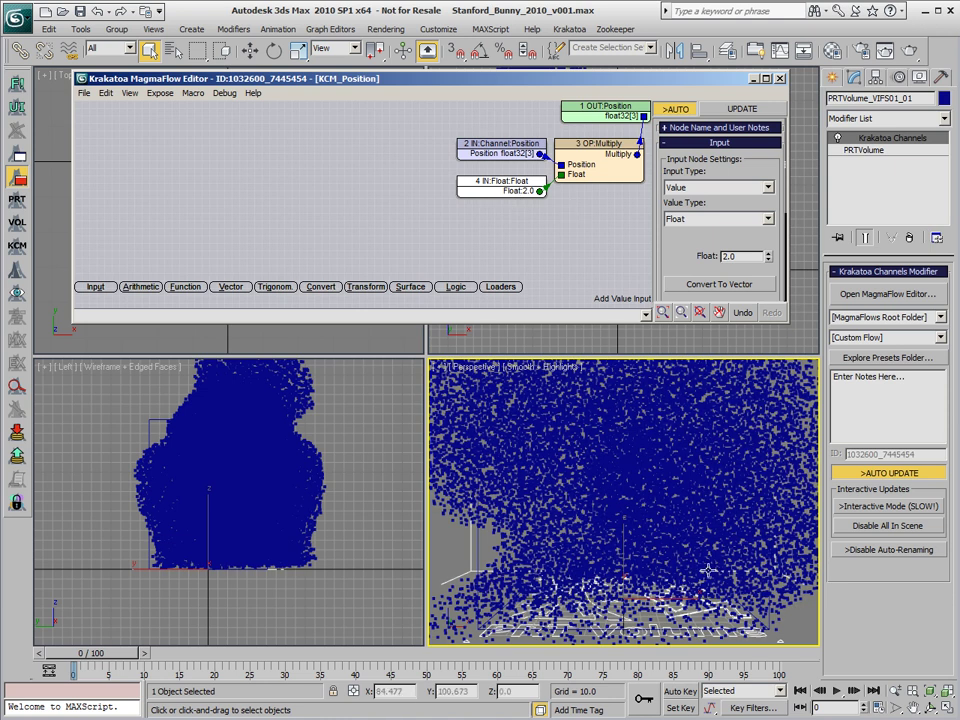
pyautogui.moveTo(768, 258)
pyautogui.mouseDown()
pyautogui.moveTo(771, 318)
pyautogui.moveTo(772, 308)
pyautogui.mouseUp()
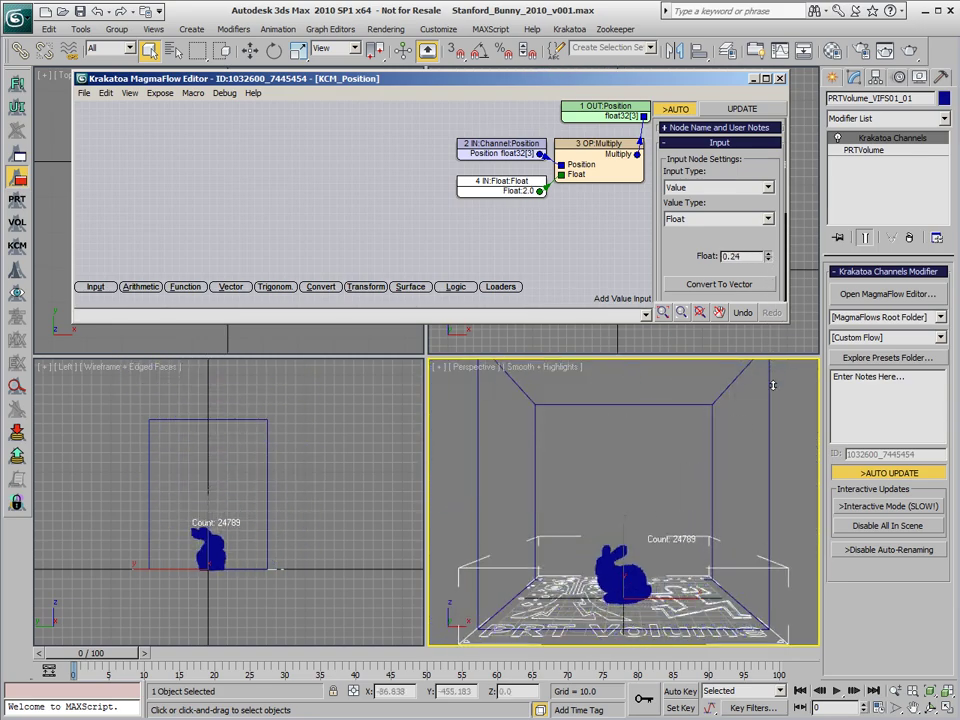
pyautogui.moveTo(772, 308); pyautogui.dragTo(772, 306)
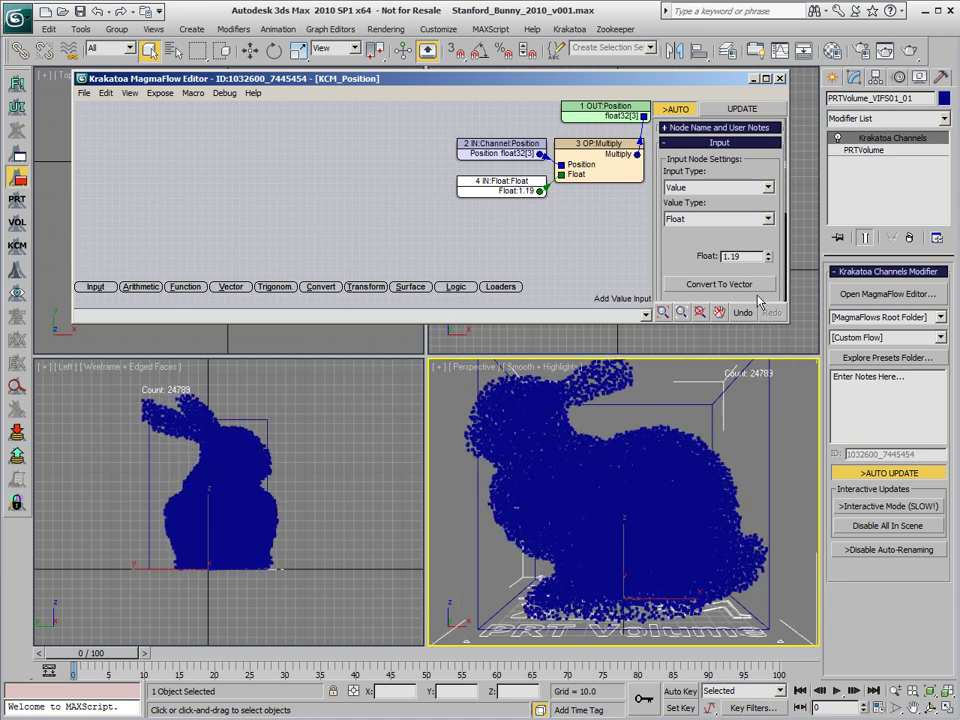
# Switch the operator to Divide and set the Float divisor to 10
pyautogui.click(598, 168)
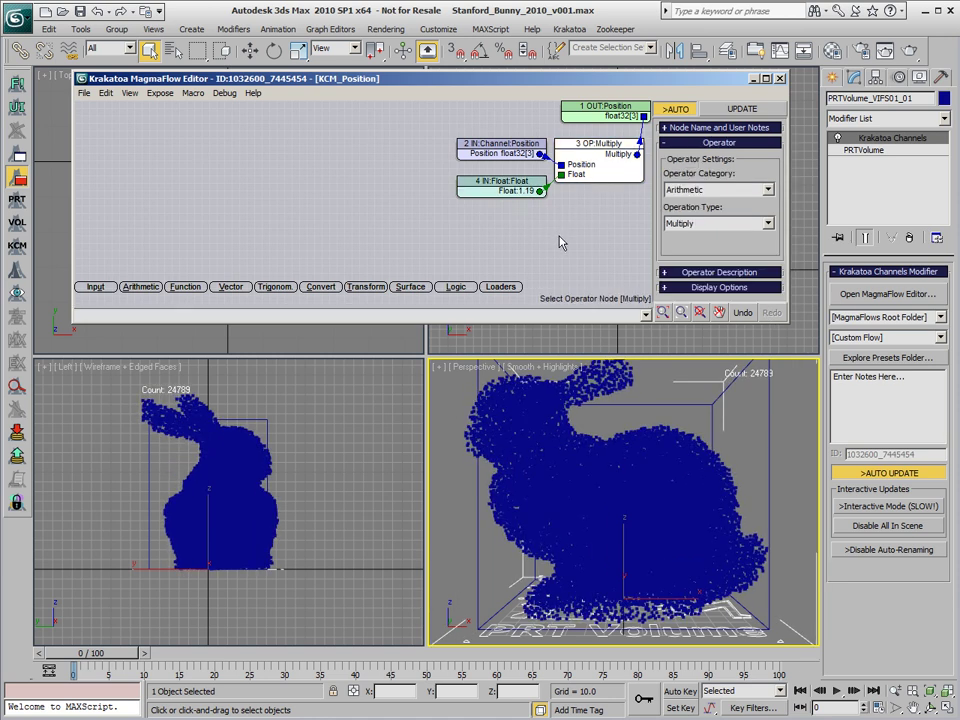
pyautogui.click(720, 223)
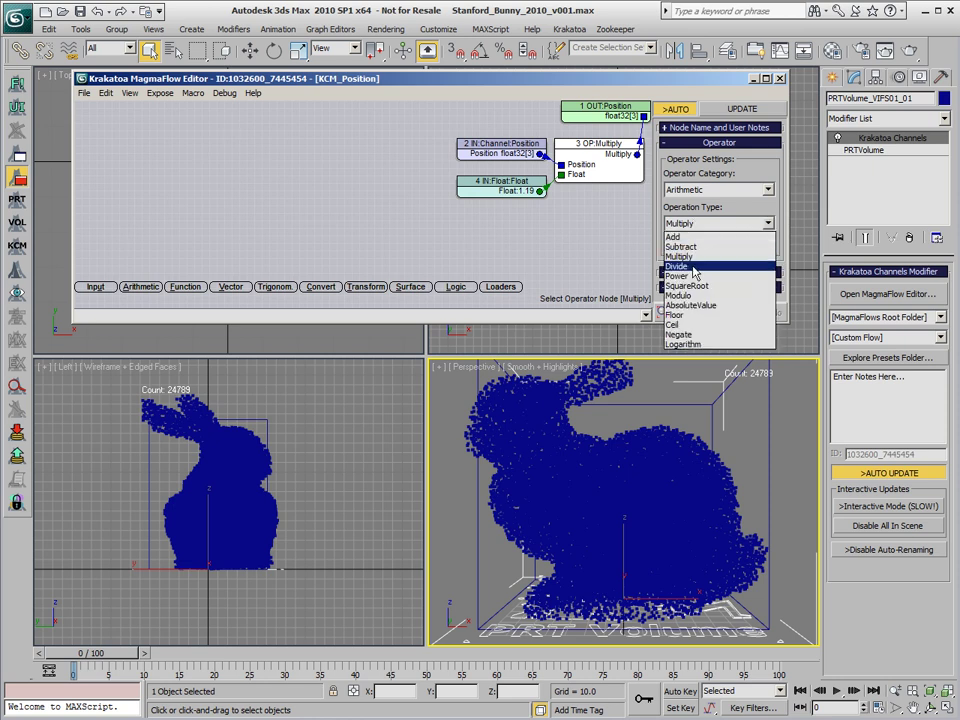
pyautogui.click(694, 268)
pyautogui.click(500, 185)
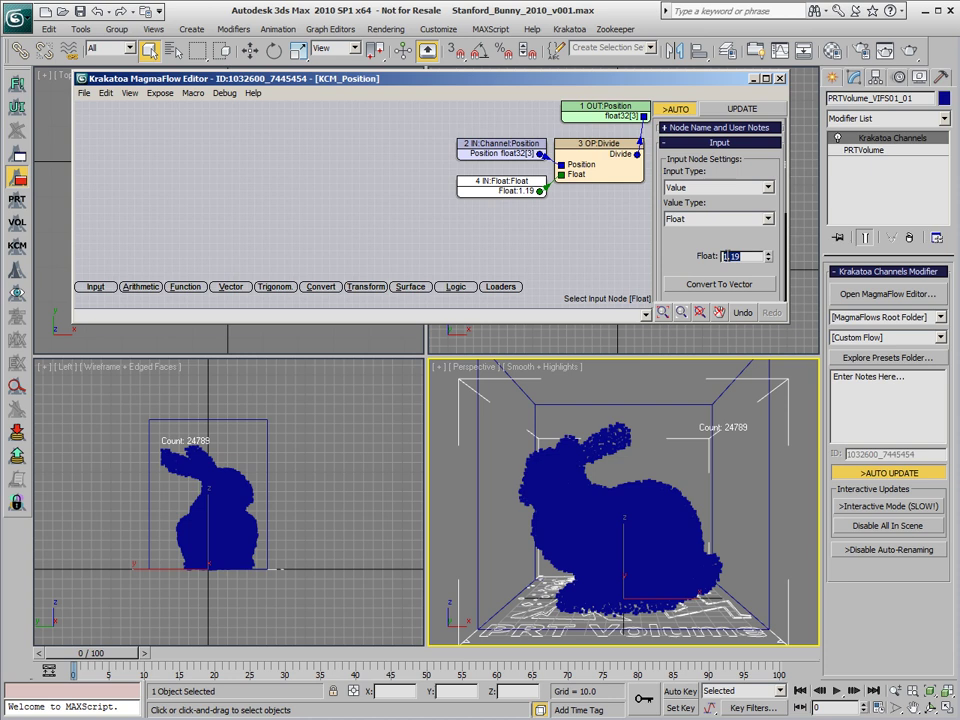
pyautogui.write('10')
pyautogui.press('Return')
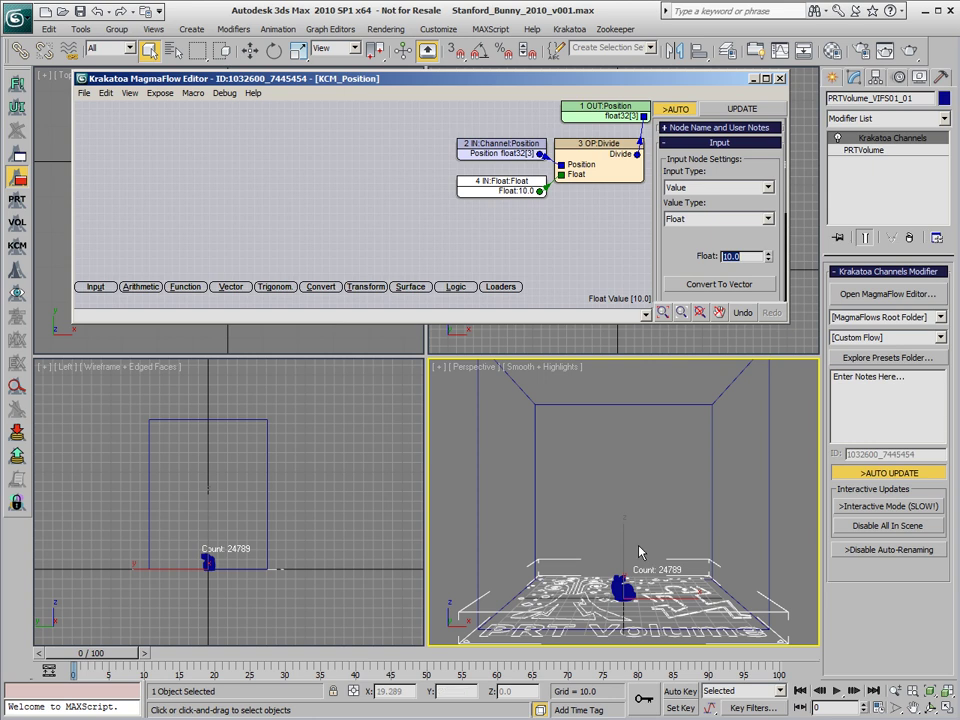
# Insert a Floor operator after the Divide node from the right-click operator menu
pyautogui.click(614, 178)
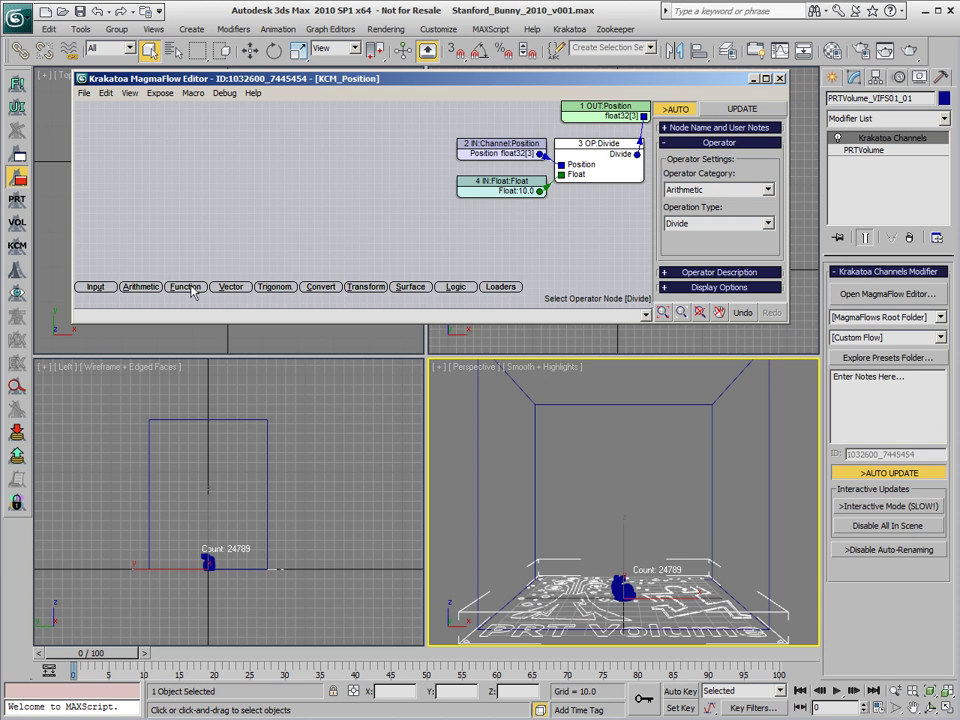
pyautogui.click(141, 288)
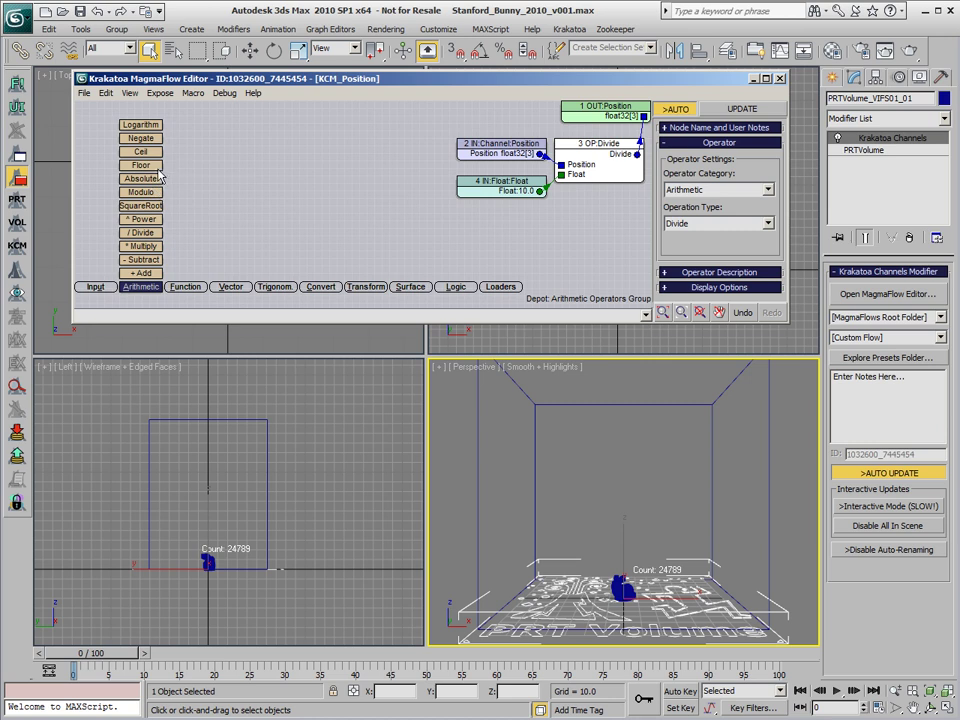
pyautogui.click(560, 242)
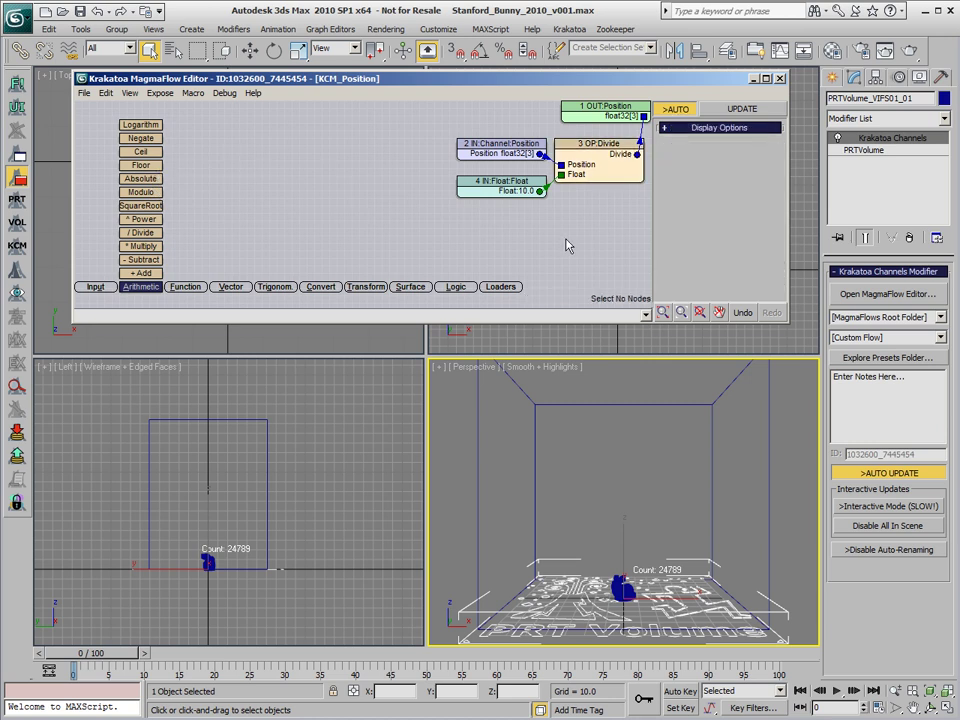
pyautogui.click(148, 288)
pyautogui.click(592, 168)
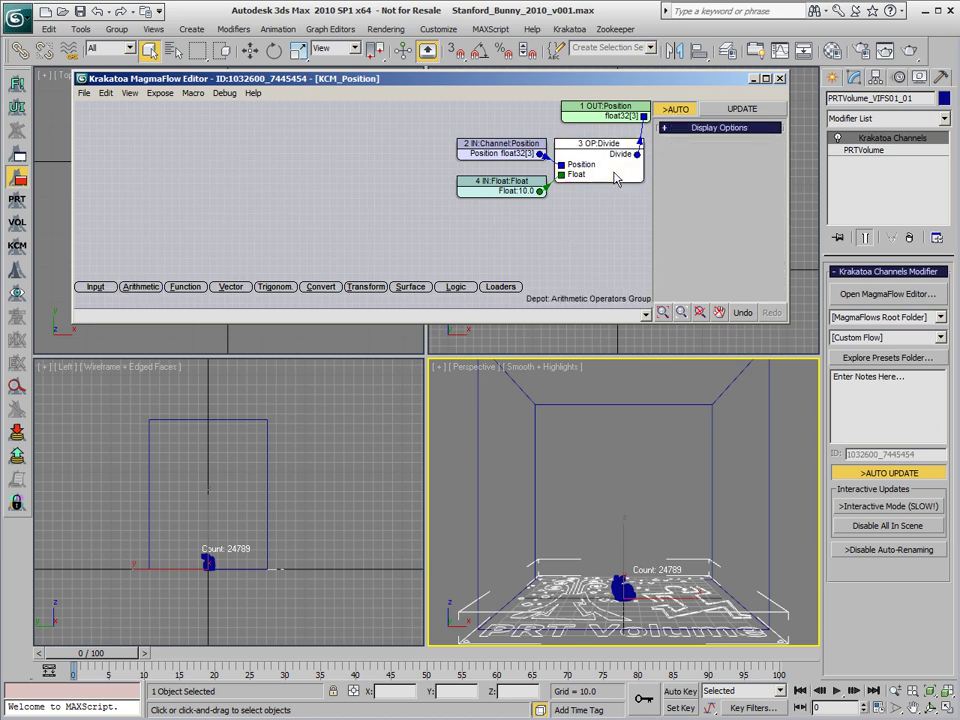
pyautogui.rightClick(595, 234)
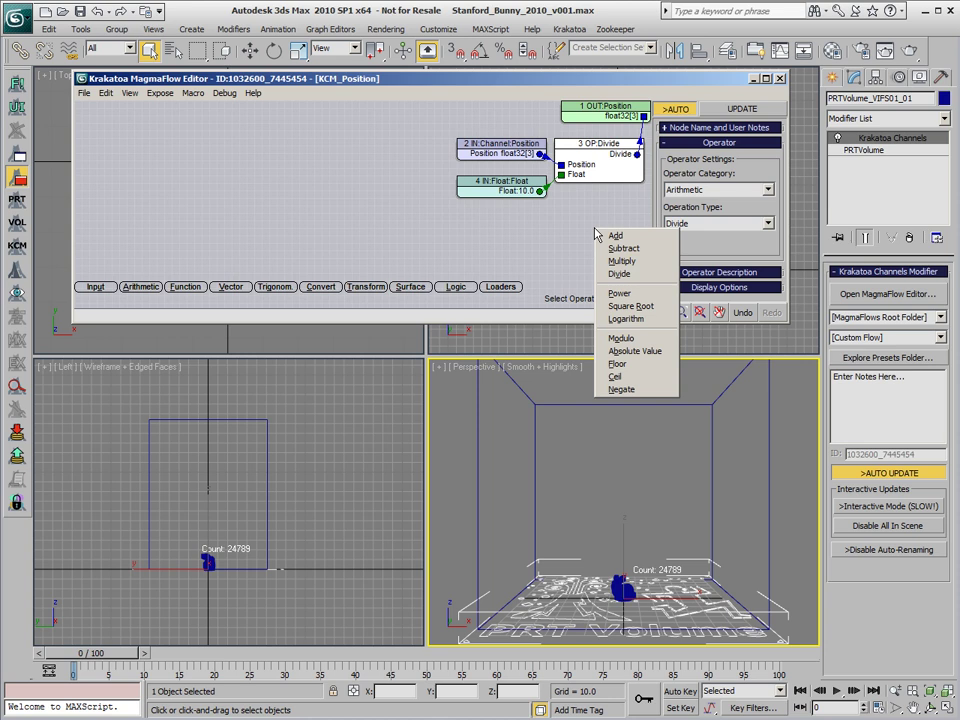
pyautogui.click(617, 363)
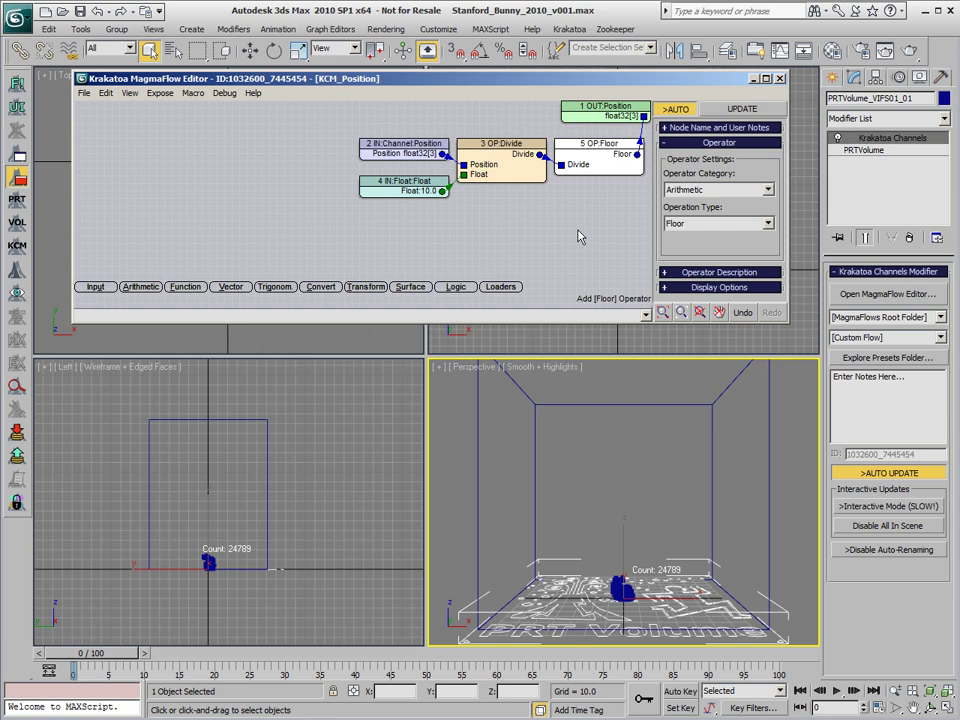
pyautogui.click(131, 93)
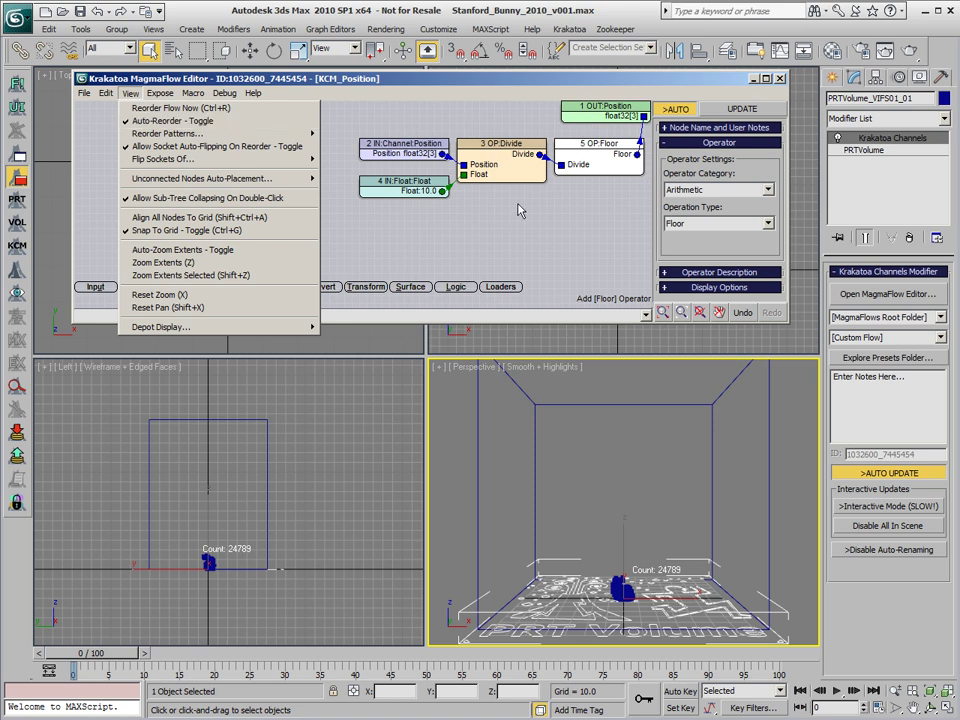
pyautogui.moveTo(168, 133)
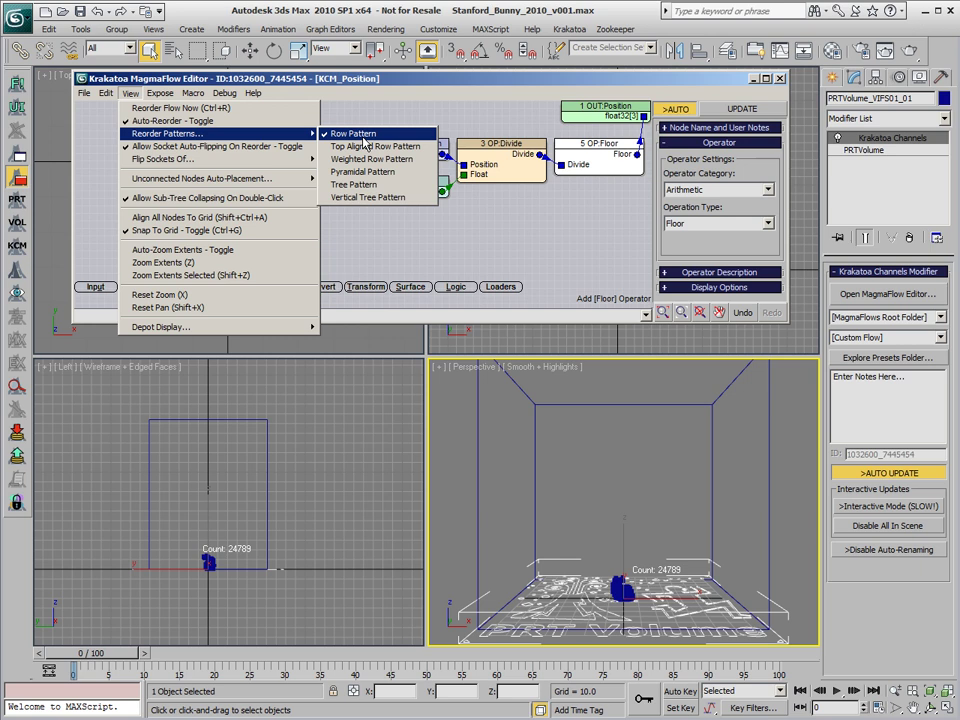
pyautogui.click(604, 217)
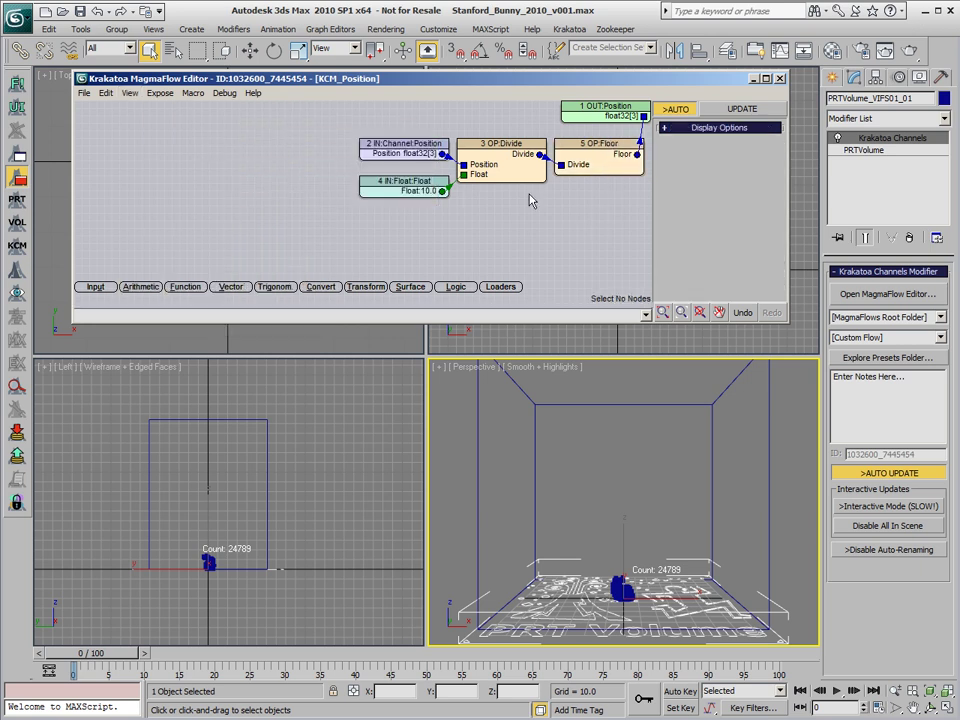
pyautogui.click(585, 158)
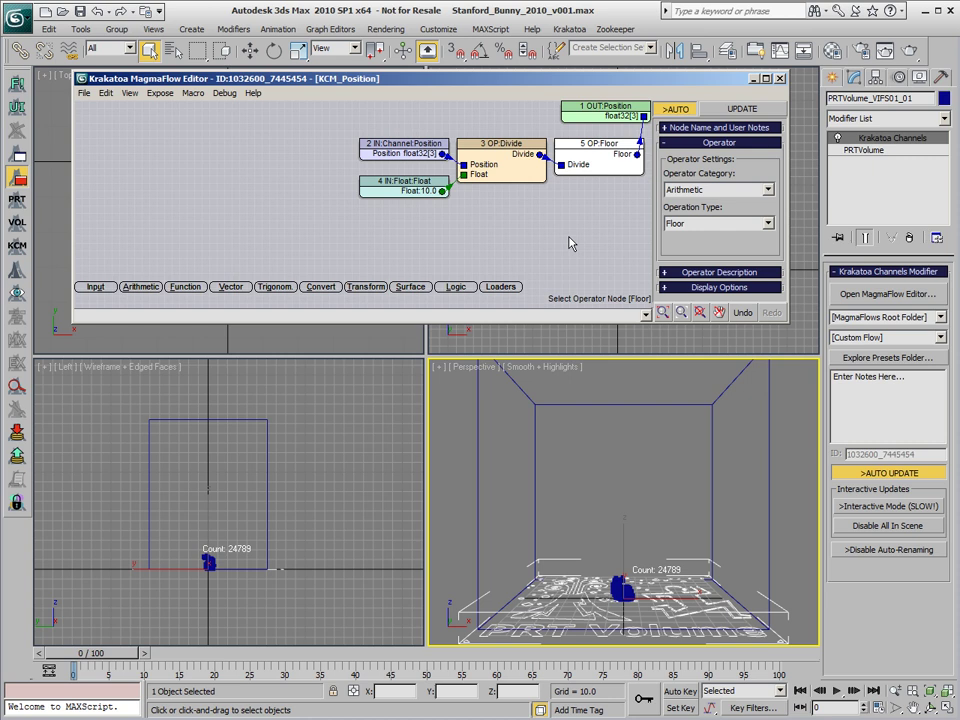
# Add a Multiply after Floor, wire the Float into its second input, and lower the Float to 7.46
pyautogui.press('*')
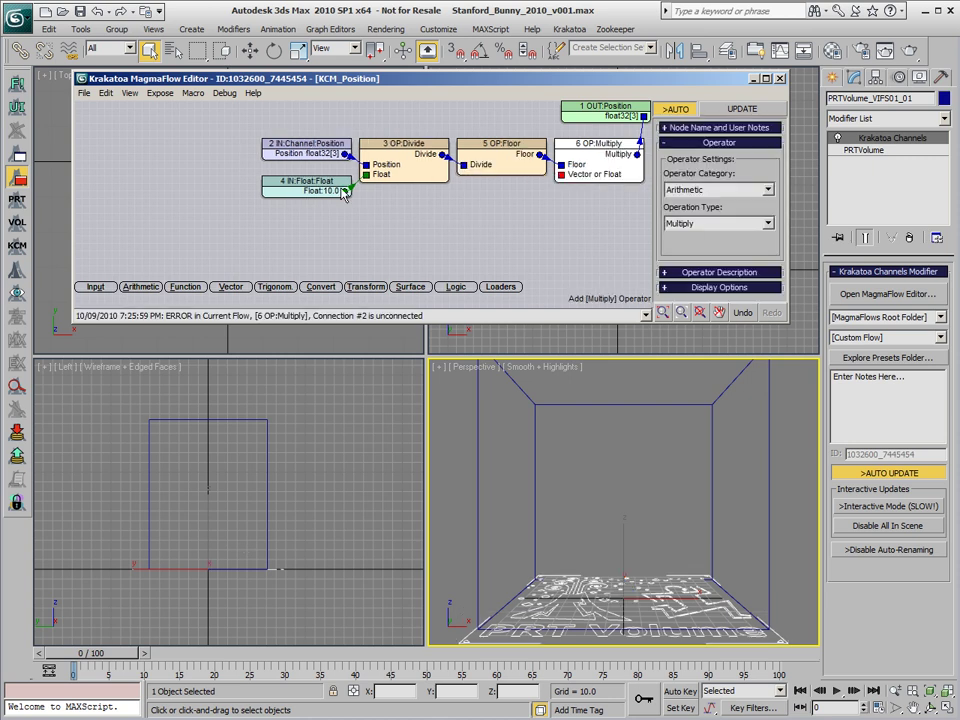
pyautogui.moveTo(347, 191); pyautogui.dragTo(562, 175)
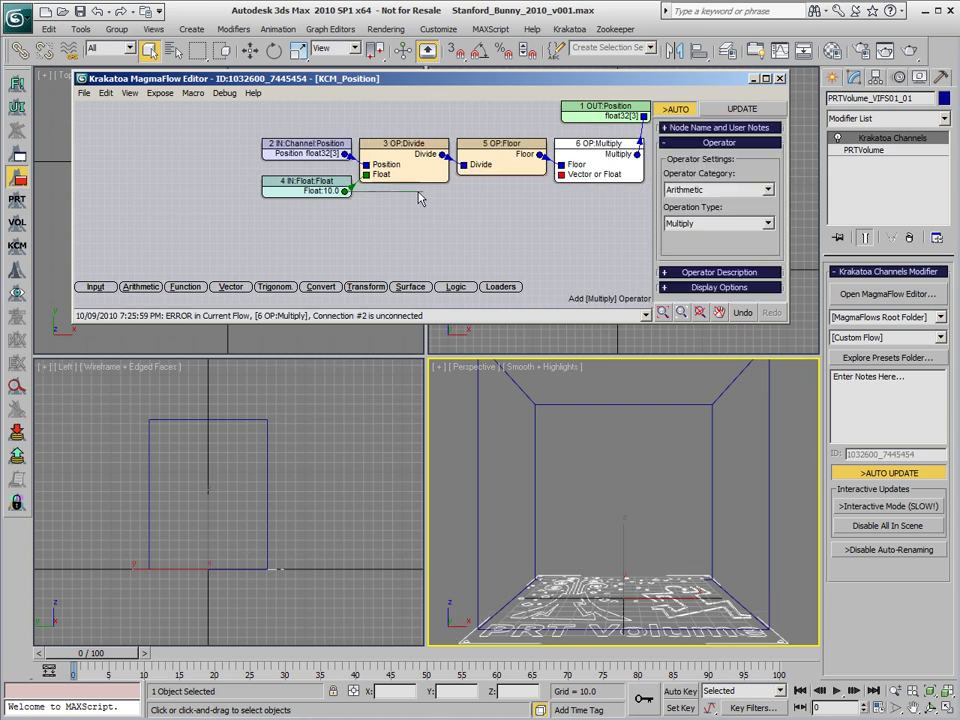
pyautogui.click(563, 180)
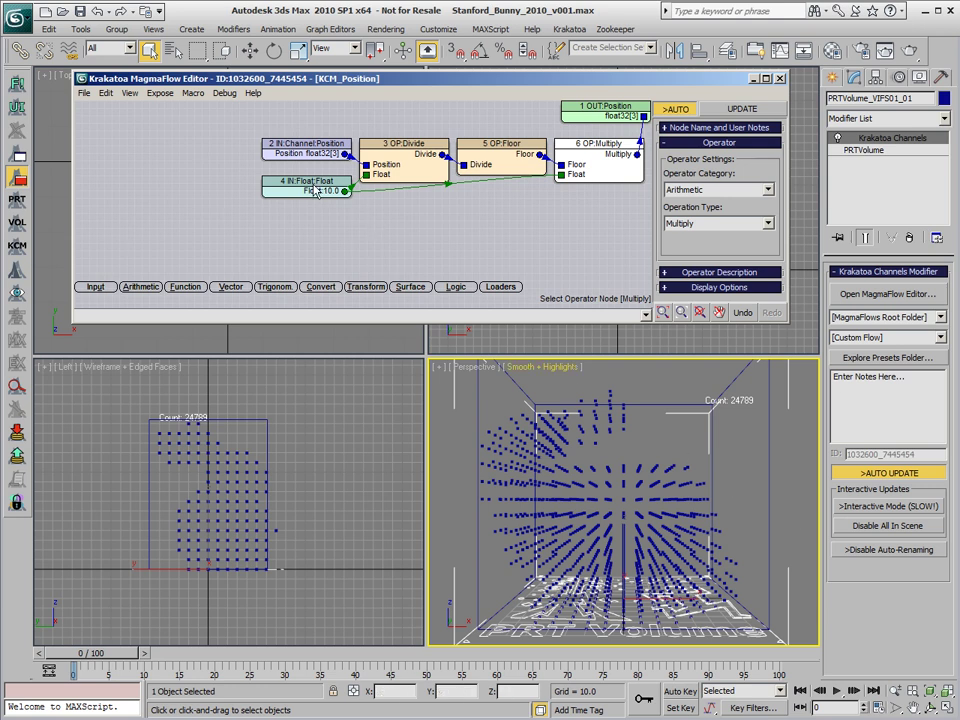
pyautogui.click(318, 190)
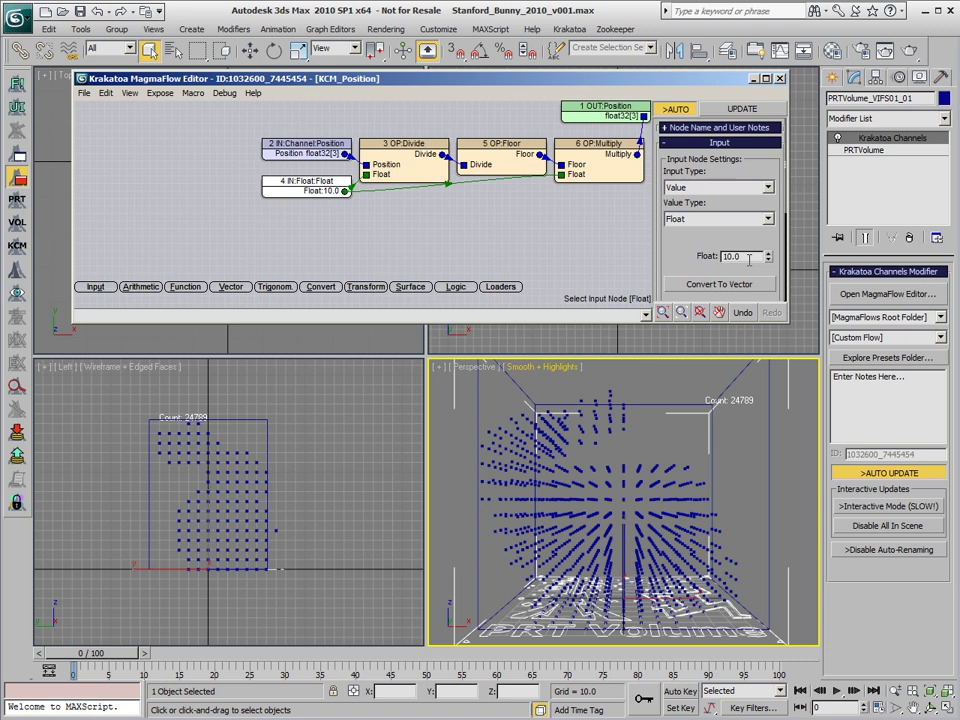
pyautogui.moveTo(770, 265)
pyautogui.mouseDown()
pyautogui.moveTo(782, 467)
pyautogui.moveTo(773, 431)
pyautogui.mouseUp()
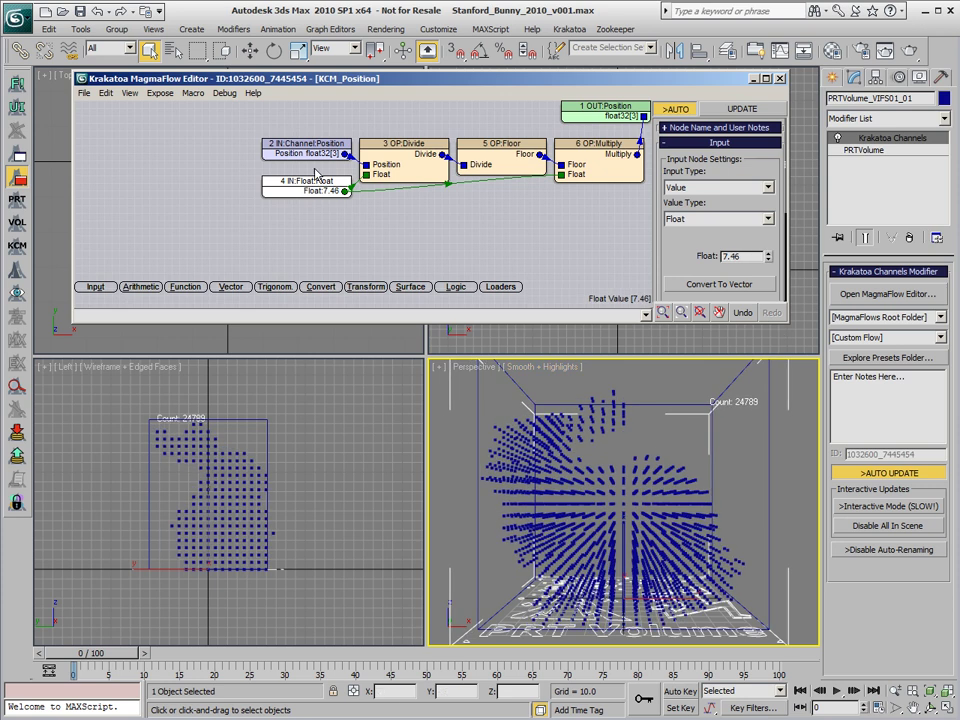
# Expose the Float input node's 7.46 value as a modifier control
pyautogui.rightClick(301, 190)
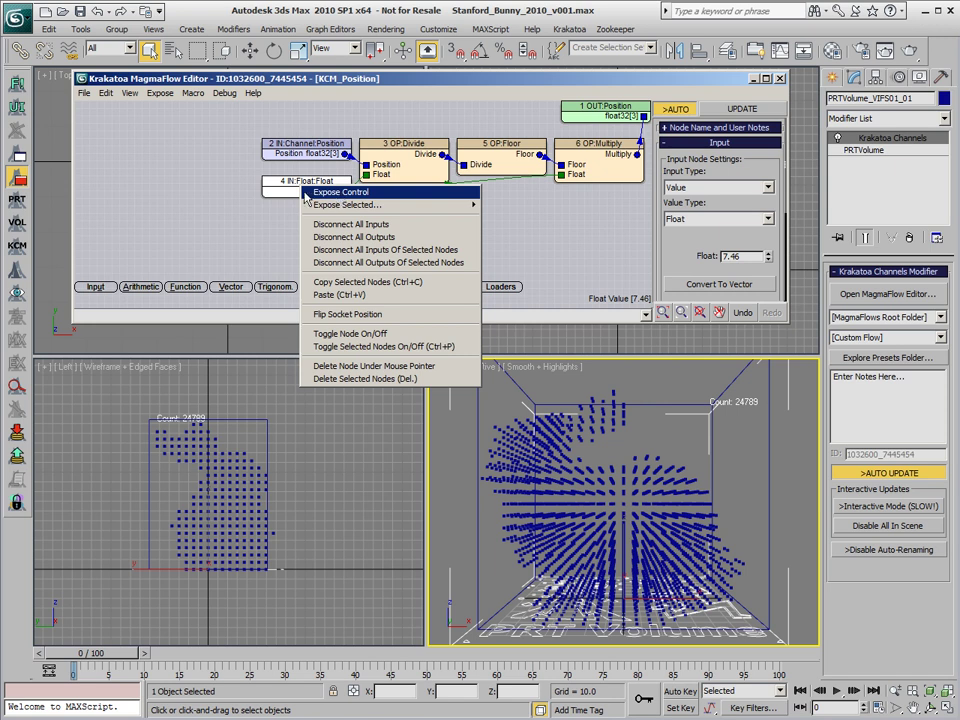
pyautogui.click(329, 193)
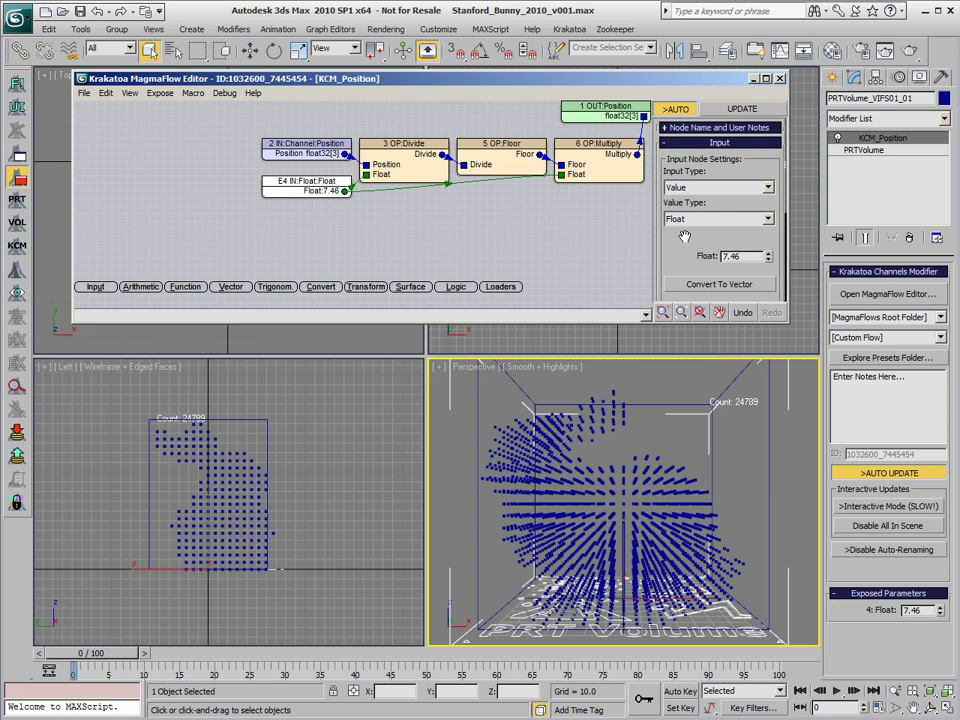
# Rename the Float input node to 'Spacing'
pyautogui.click(697, 129)
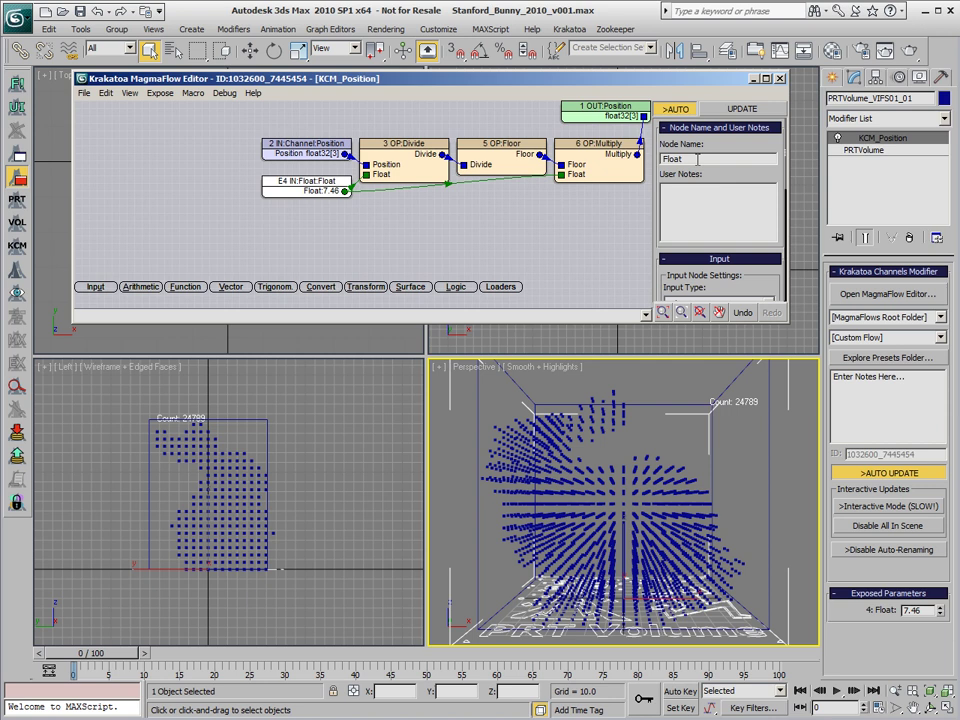
pyautogui.doubleClick(697, 159)
pyautogui.write('Spacing')
pyautogui.press('Return')
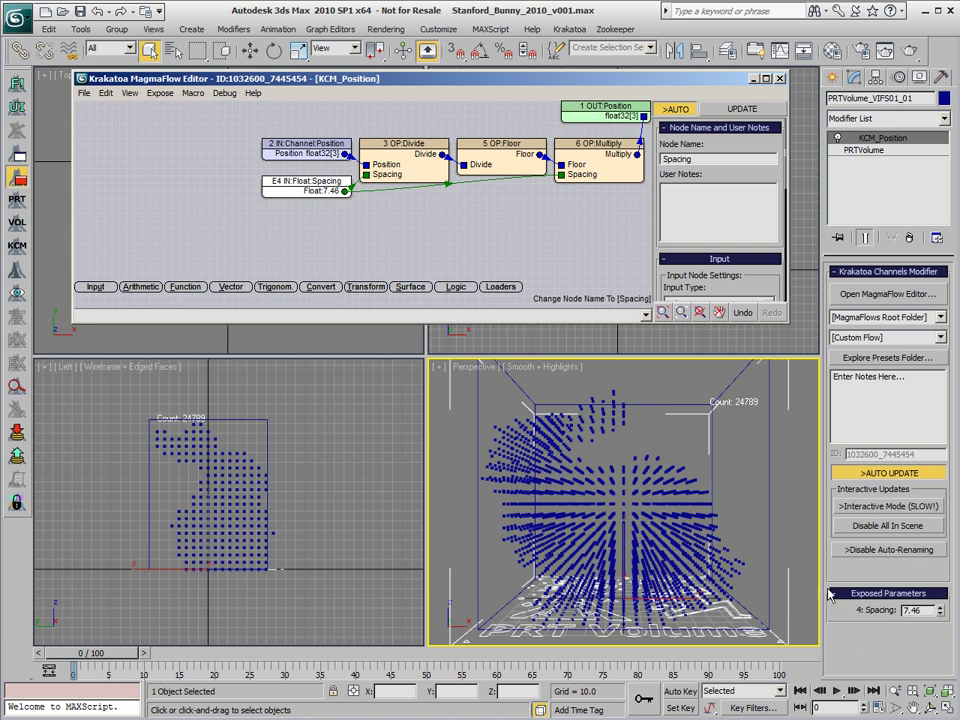
# Set the exposed Spacing parameter to 10.0
pyautogui.click(917, 610)
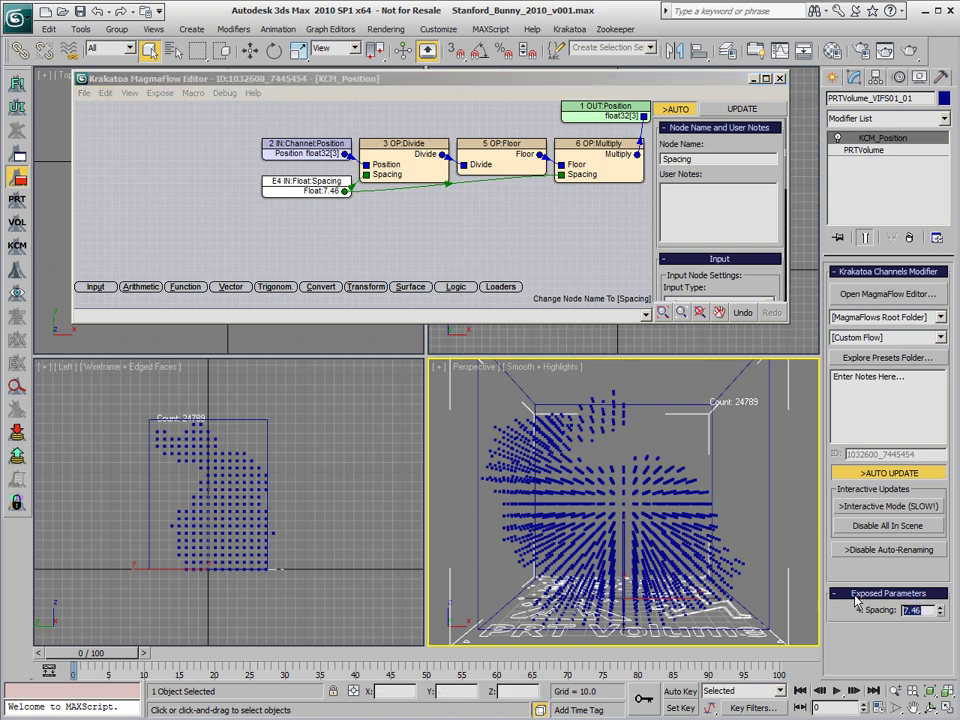
pyautogui.write('10')
pyautogui.press('Return')
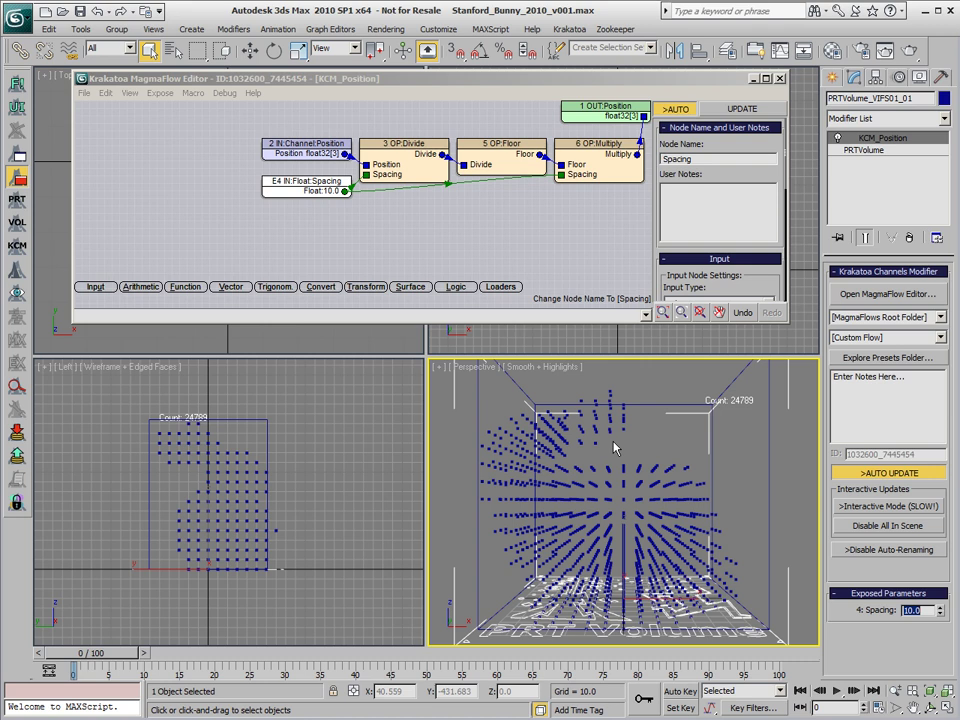
pyautogui.moveTo(508, 210); pyautogui.dragTo(452, 222, button='middle')
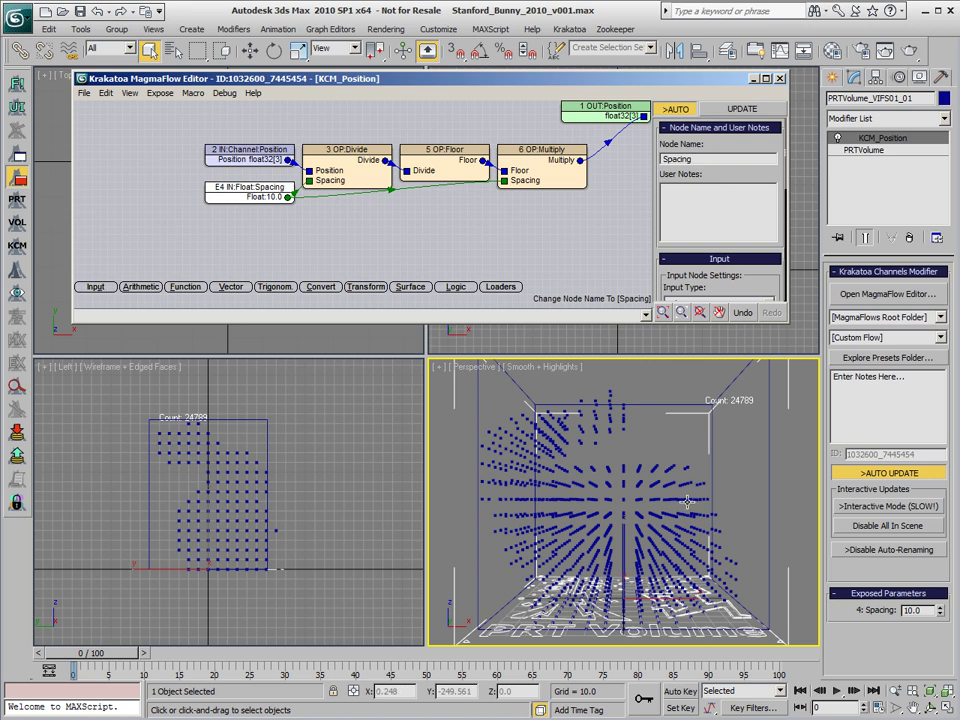
# Add a Vol. Select modifier above the PRTVolume base object
pyautogui.click(845, 150)
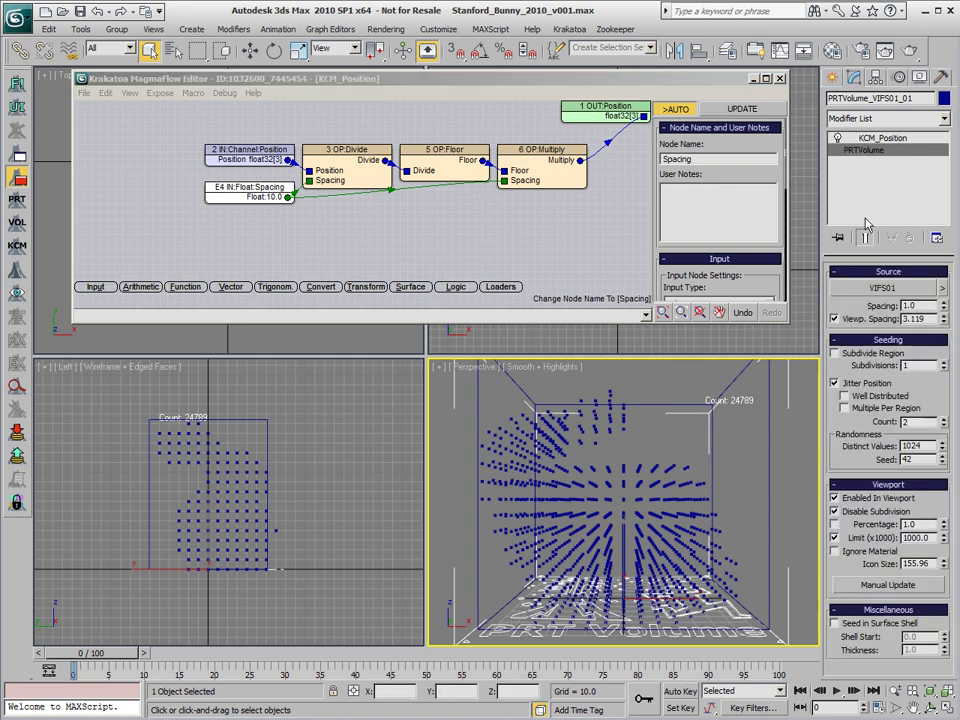
pyautogui.click(895, 119)
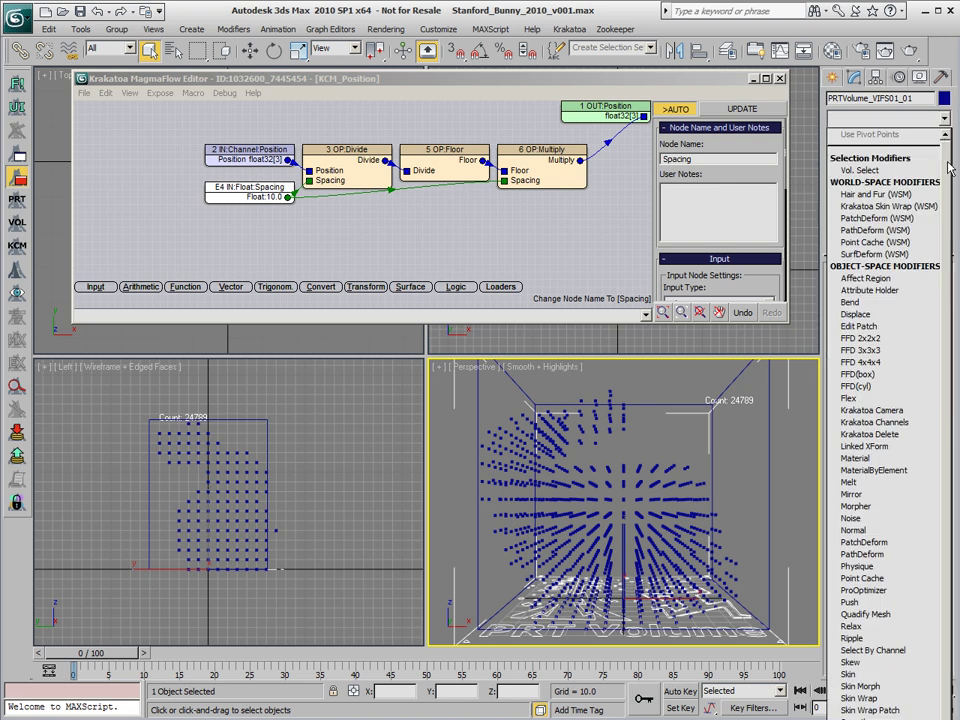
pyautogui.click(860, 146)
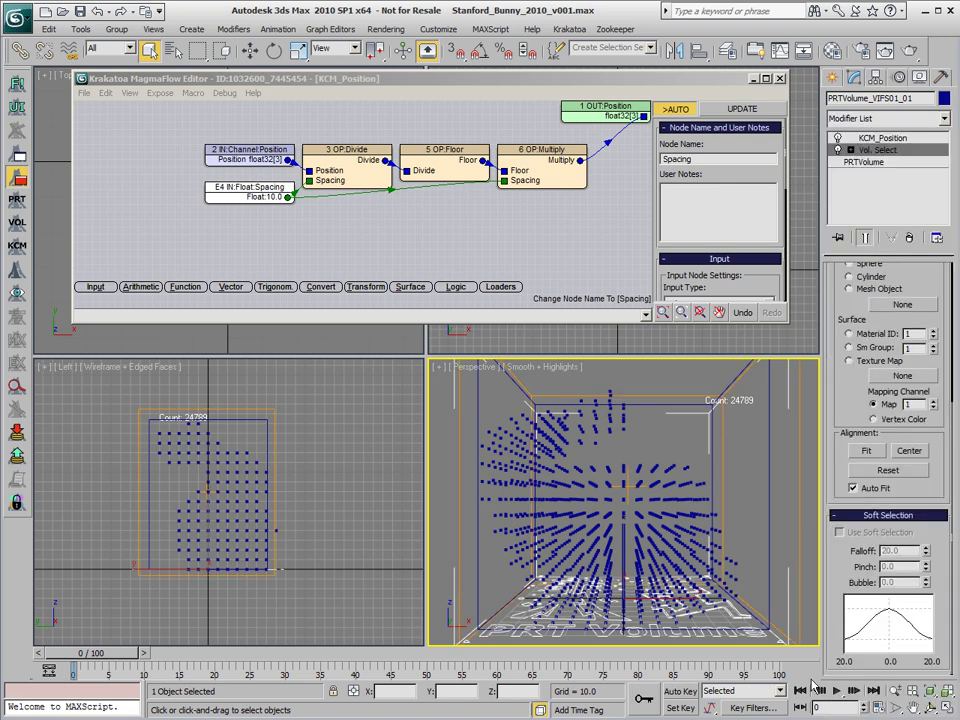
# Scale the Volume Select gizmo down on Z into a thin horizontal slab
pyautogui.press('1')
pyautogui.press('w')
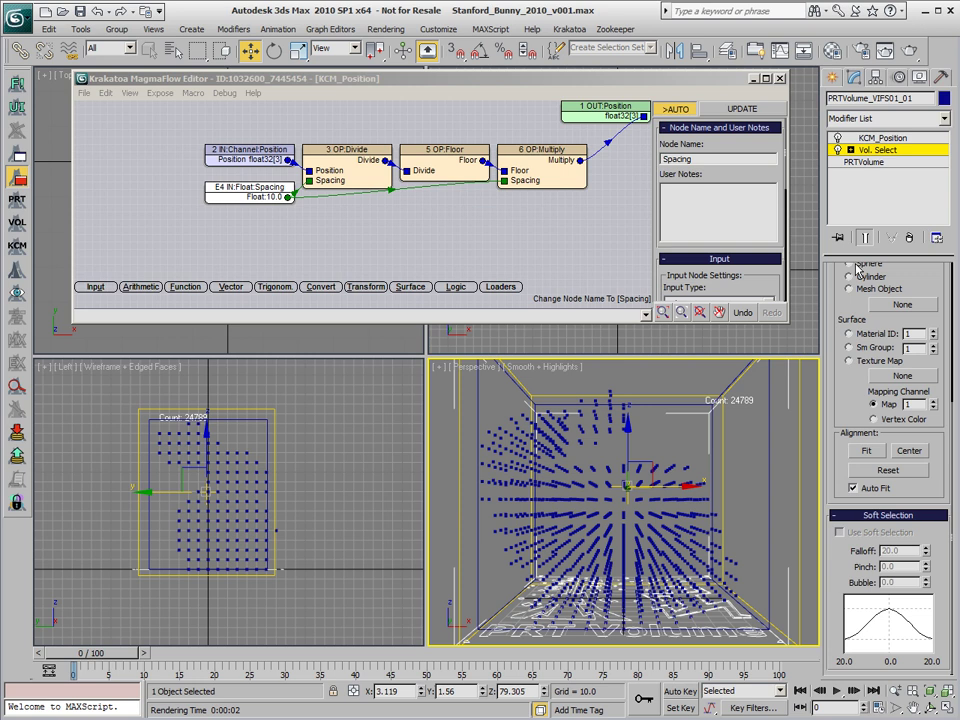
pyautogui.click(300, 51)
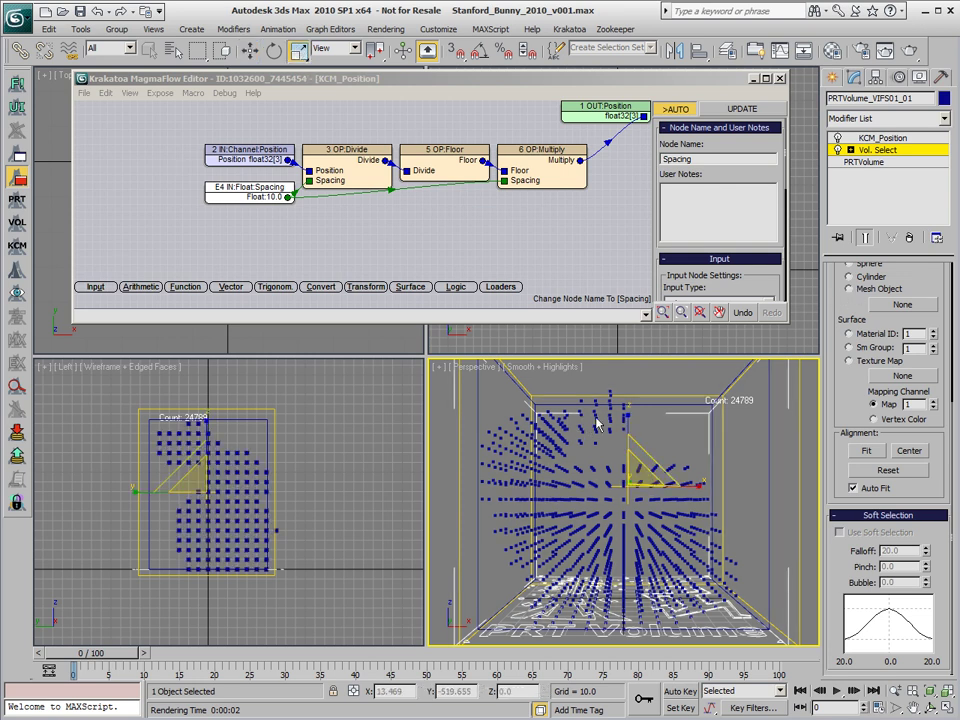
pyautogui.moveTo(625, 416); pyautogui.dragTo(626, 480)
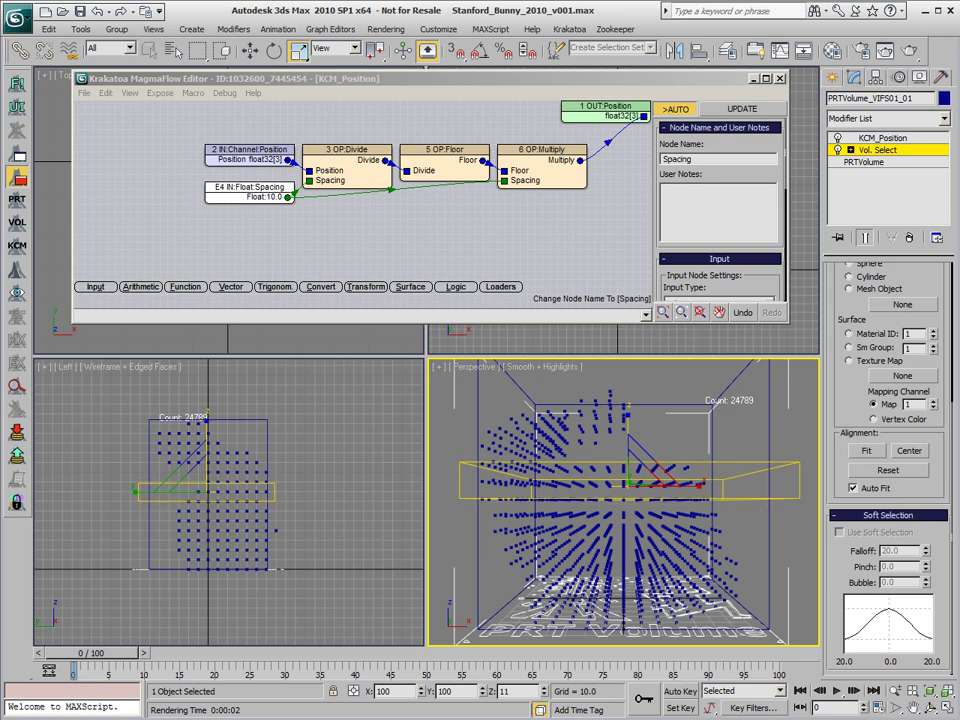
pyautogui.moveTo(626, 480); pyautogui.dragTo(626, 500)
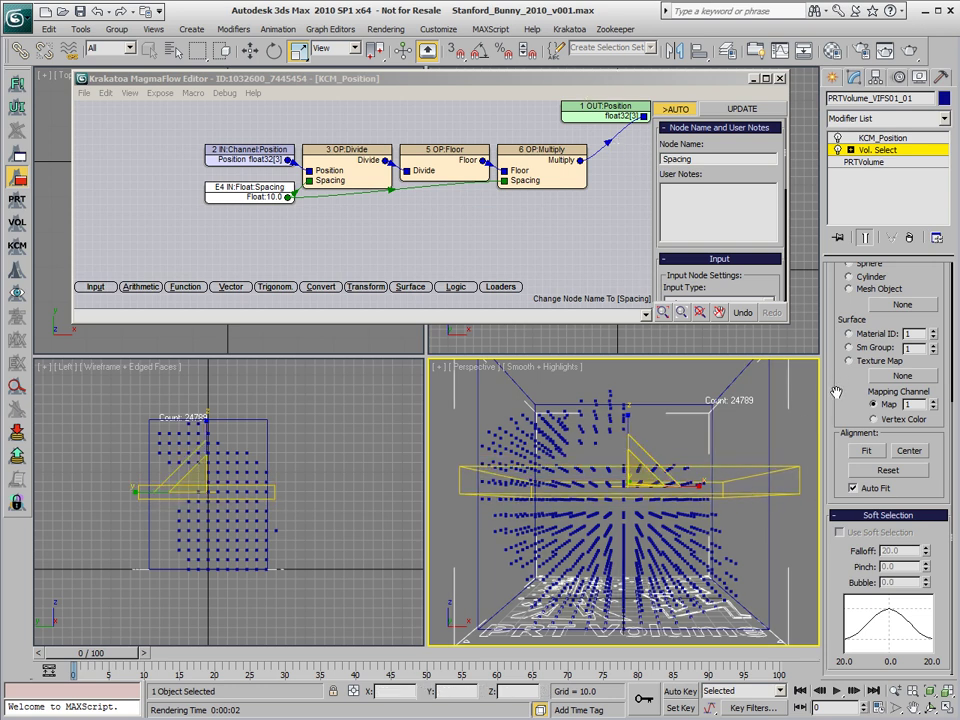
pyautogui.scroll(5, 836, 392)
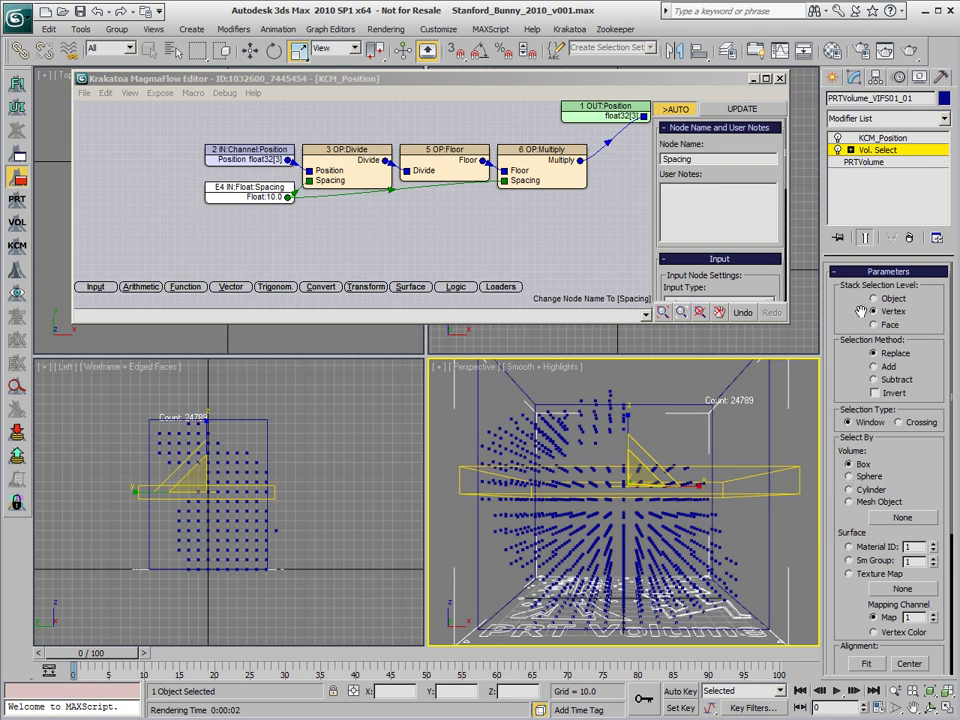
pyautogui.click(527, 240)
pyautogui.moveTo(558, 231); pyautogui.dragTo(501, 244, button='middle')
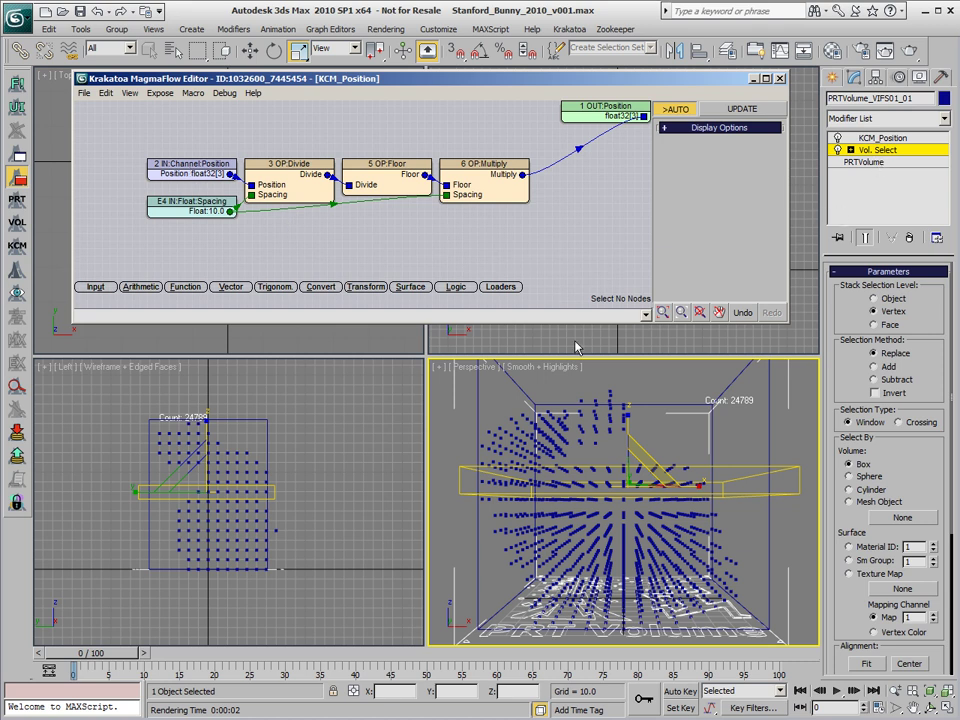
# Add a Blend after Multiply, wiring original Position into Input 2 and Selection into the ratio
pyautogui.click(510, 188)
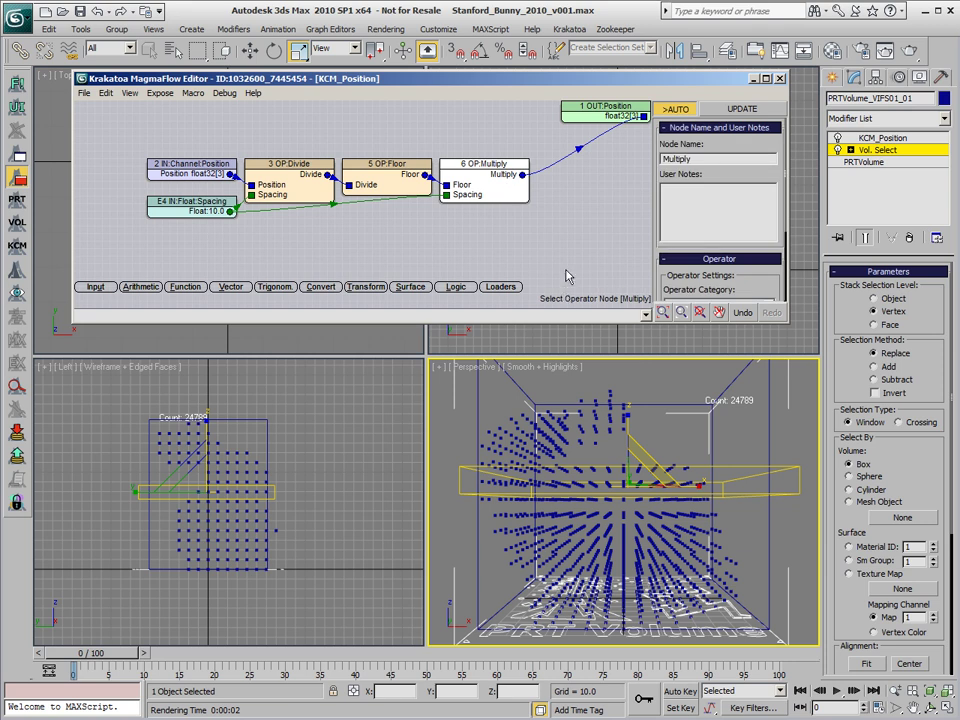
pyautogui.press('b')
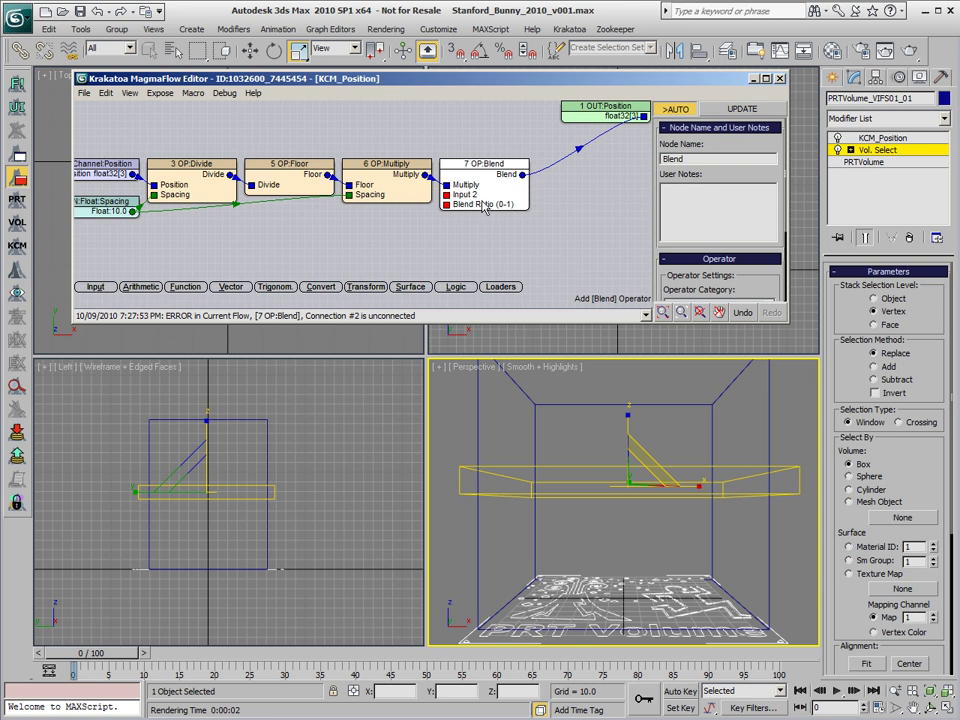
pyautogui.moveTo(512, 205); pyautogui.dragTo(581, 205, button='middle')
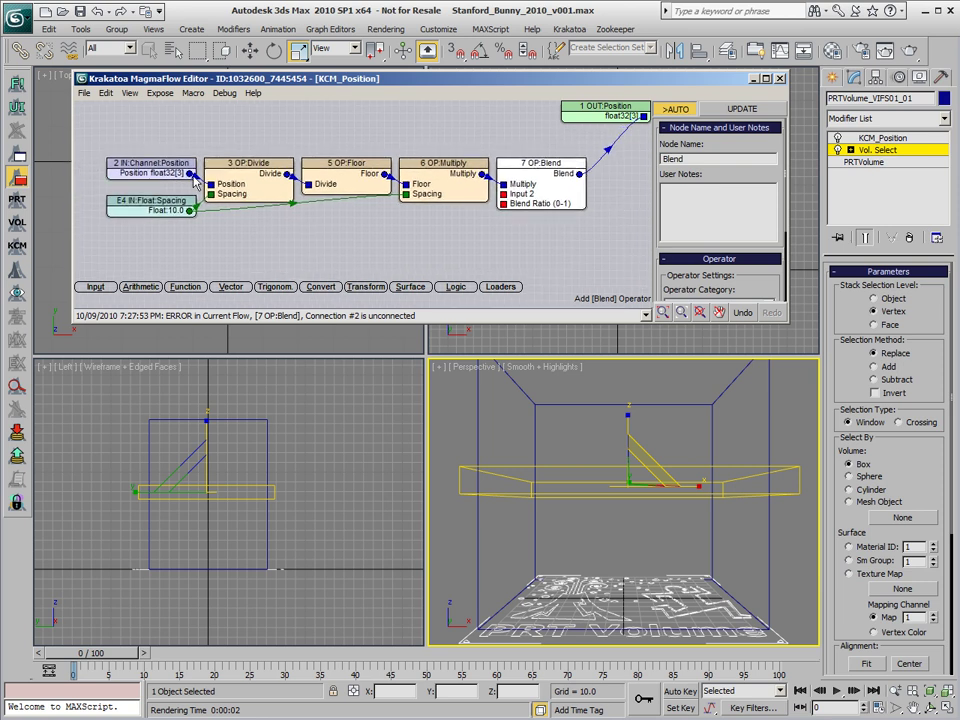
pyautogui.moveTo(188, 175); pyautogui.dragTo(506, 203)
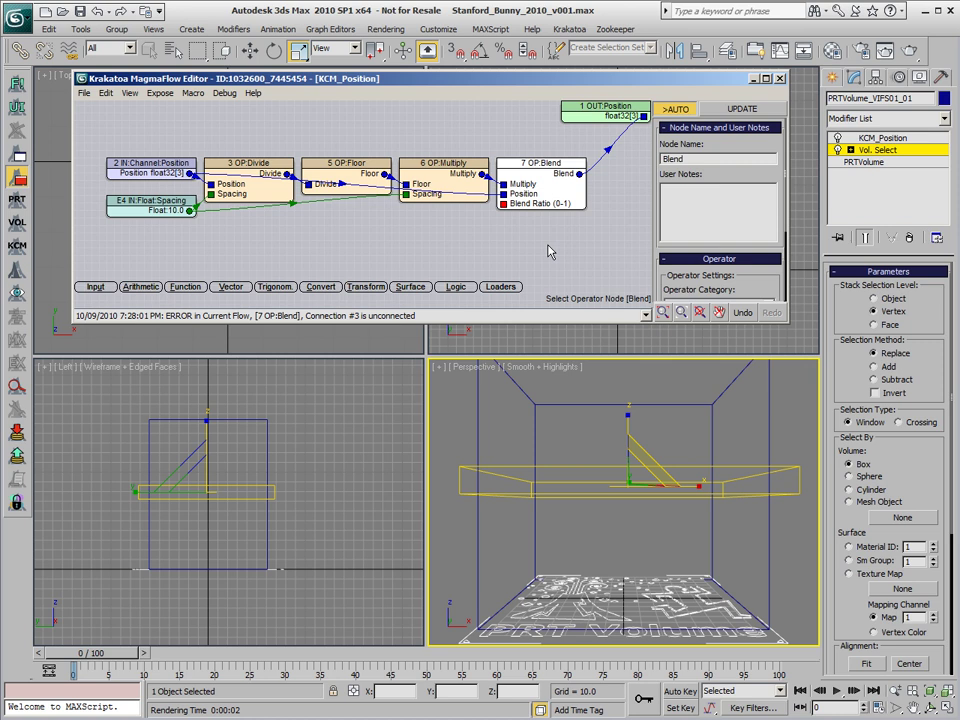
pyautogui.press('i')
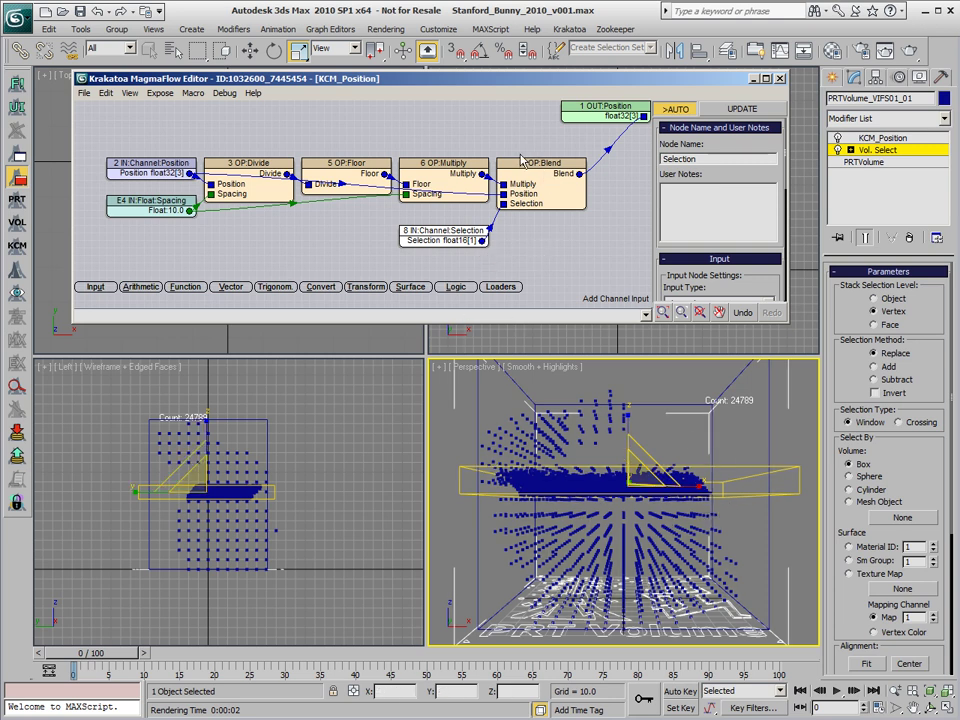
pyautogui.keyDown('ctrl'); pyautogui.click(573, 207); pyautogui.keyUp('ctrl')
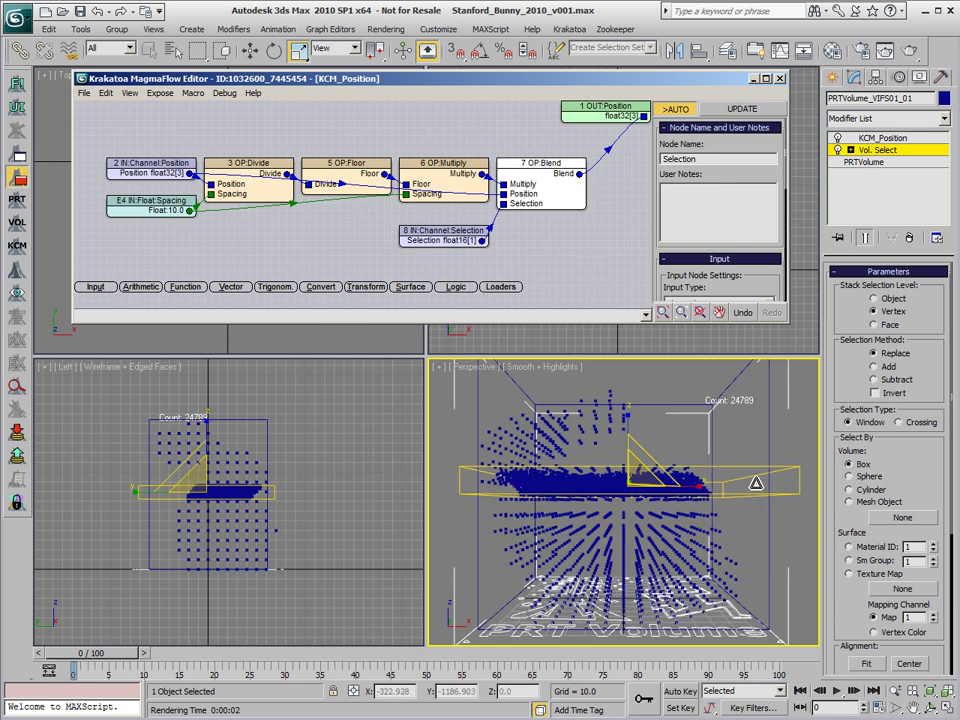
pyautogui.click(570, 195)
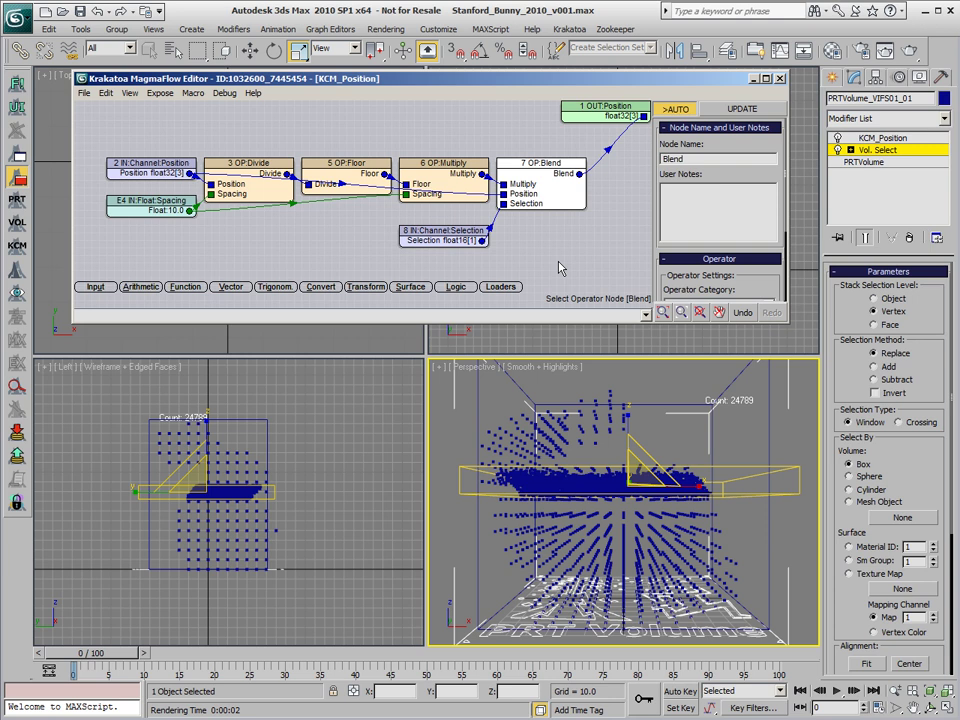
pyautogui.press('s')
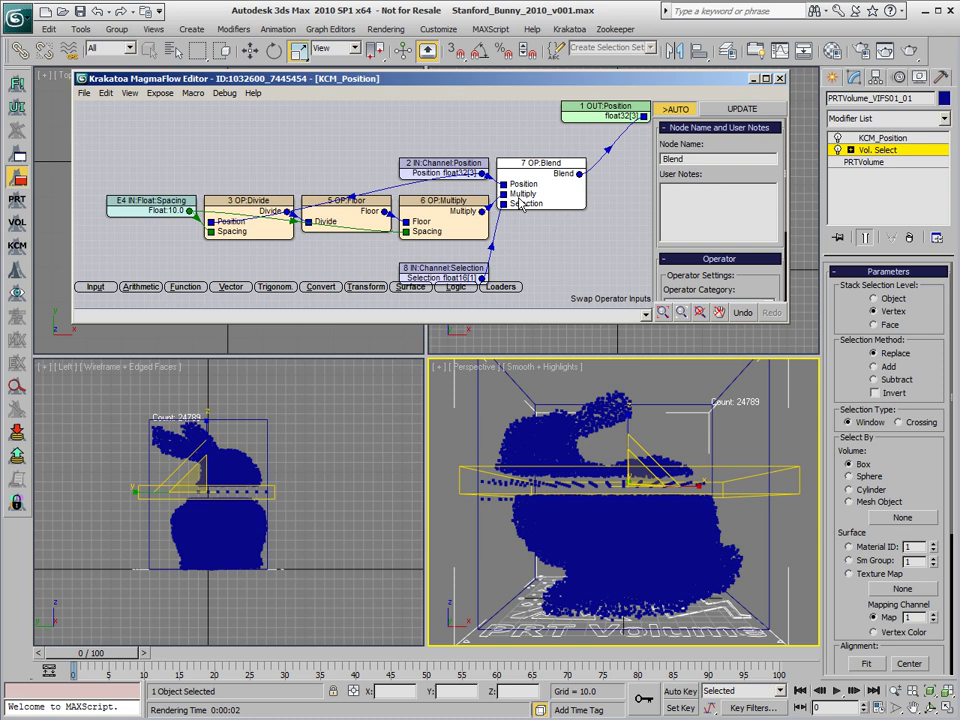
pyautogui.scroll(-1, 540, 220)
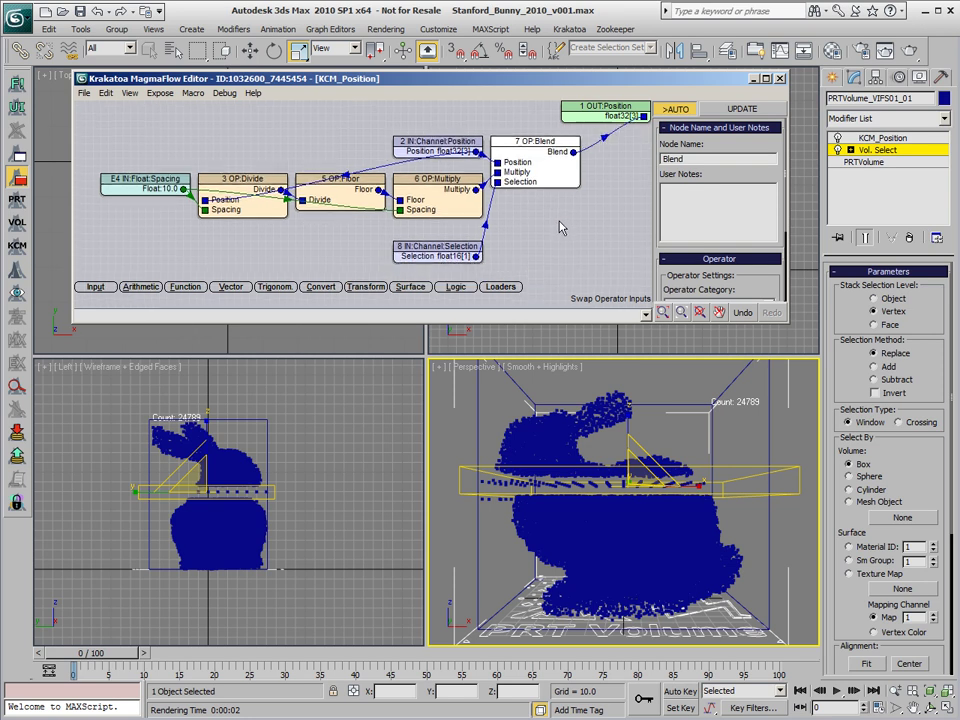
pyautogui.click(630, 409)
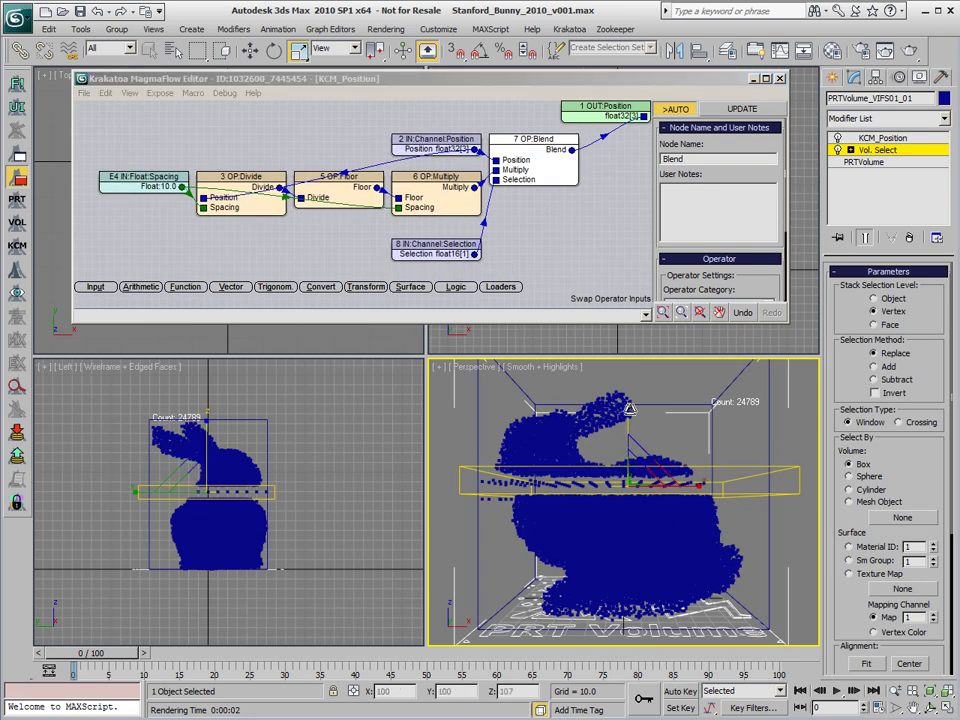
pyautogui.moveTo(630, 409); pyautogui.dragTo(636, 389)
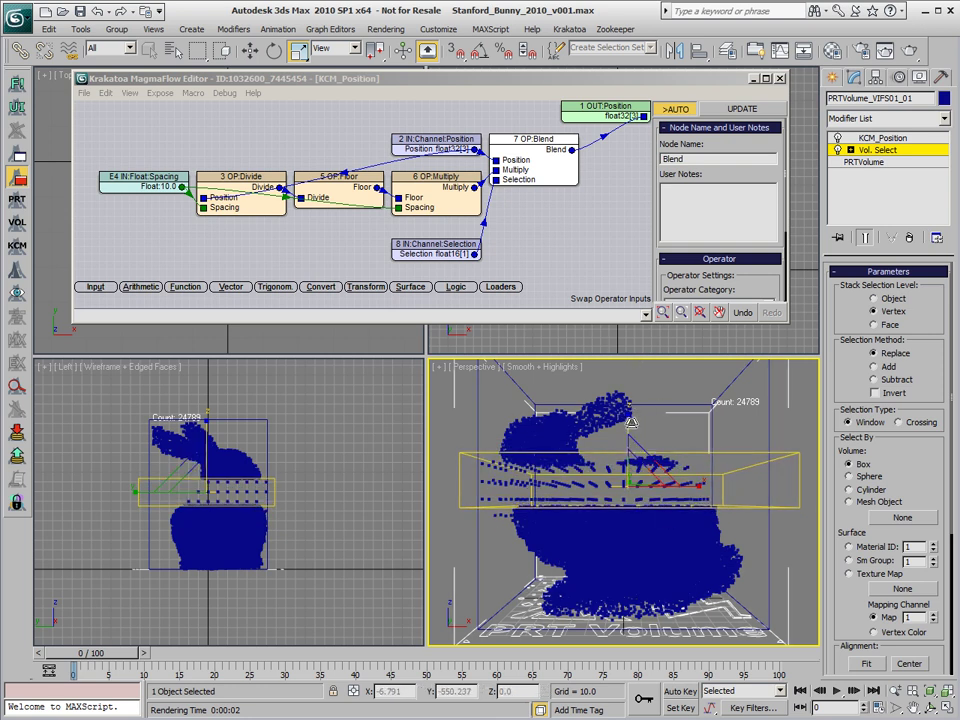
pyautogui.click(548, 172)
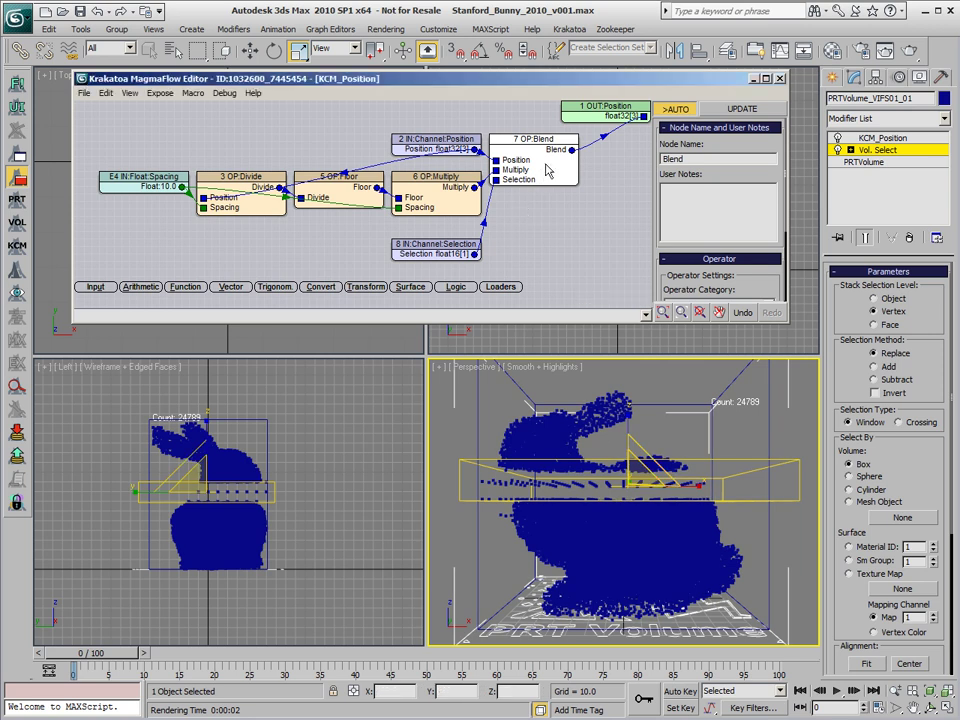
# Enable Use Soft Selection on the Volume Select and raise Falloff to 57.2
pyautogui.scroll(-3, 870, 597)
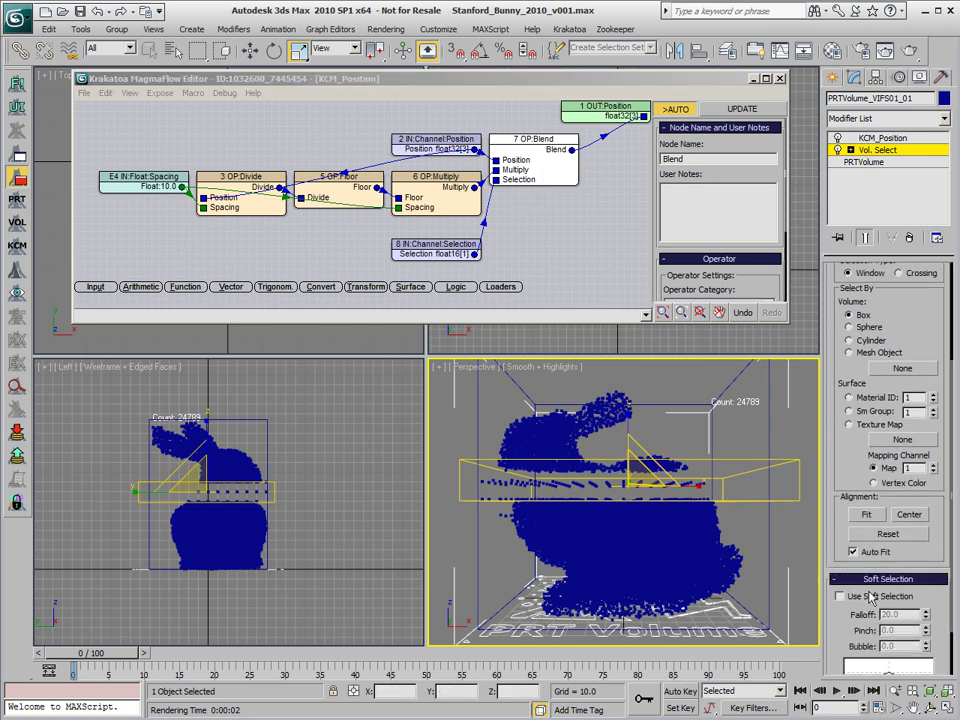
pyautogui.click(868, 600)
pyautogui.scroll(-1, 862, 583)
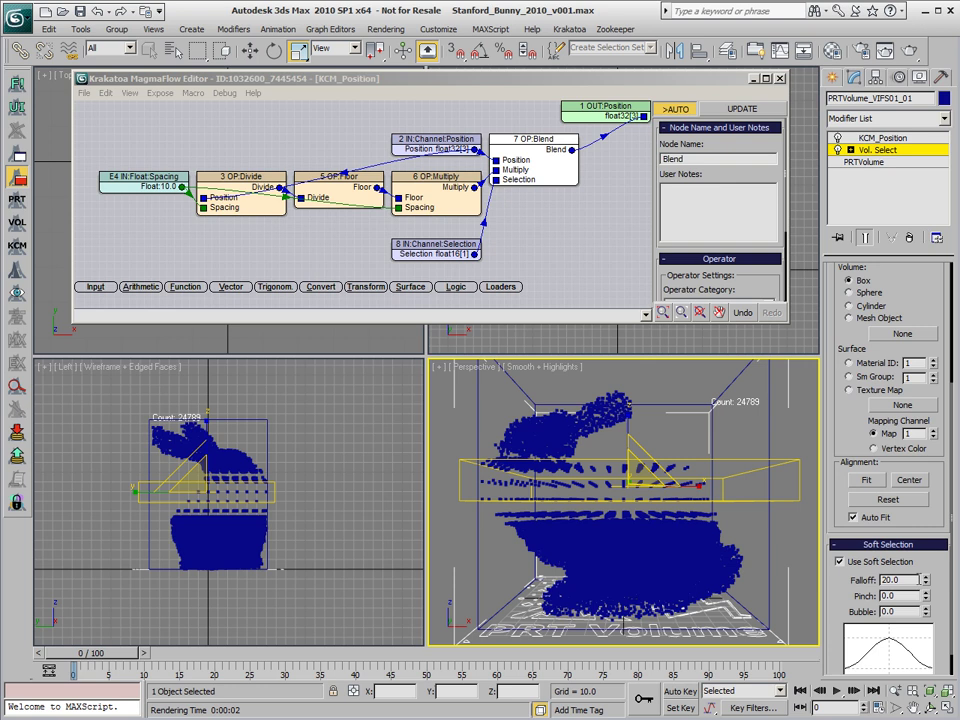
pyautogui.moveTo(927, 583)
pyautogui.mouseDown()
pyautogui.moveTo(927, 545)
pyautogui.moveTo(927, 560)
pyautogui.mouseUp()
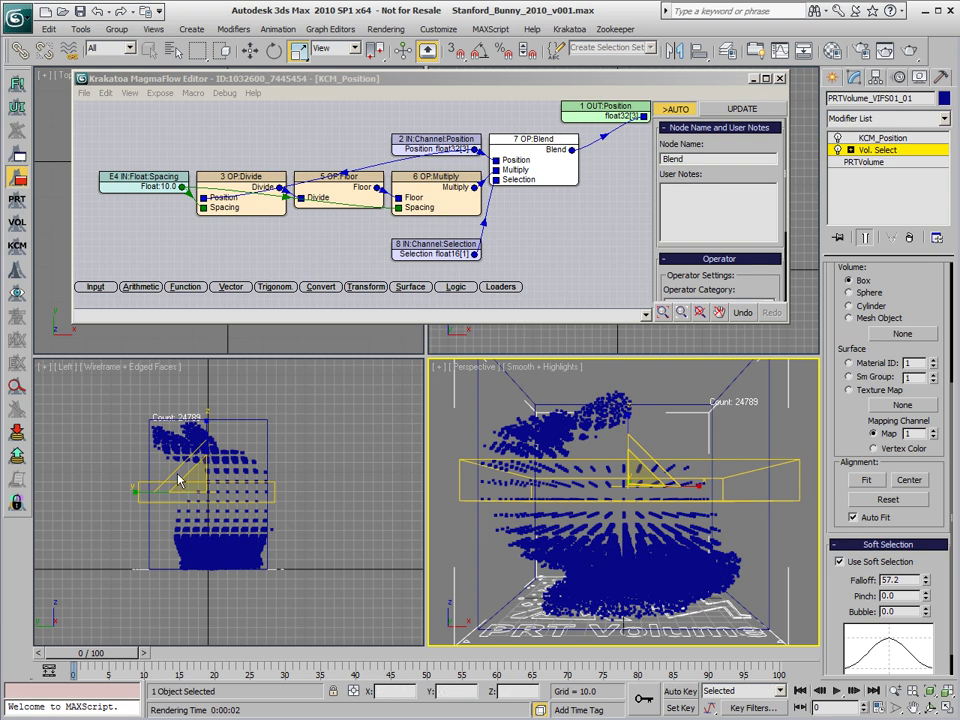
# Move the Volume Select gizmo in the Left viewport to rest mid-body on the bunny
pyautogui.rightClick(207, 457)
pyautogui.rightClick(207, 445)
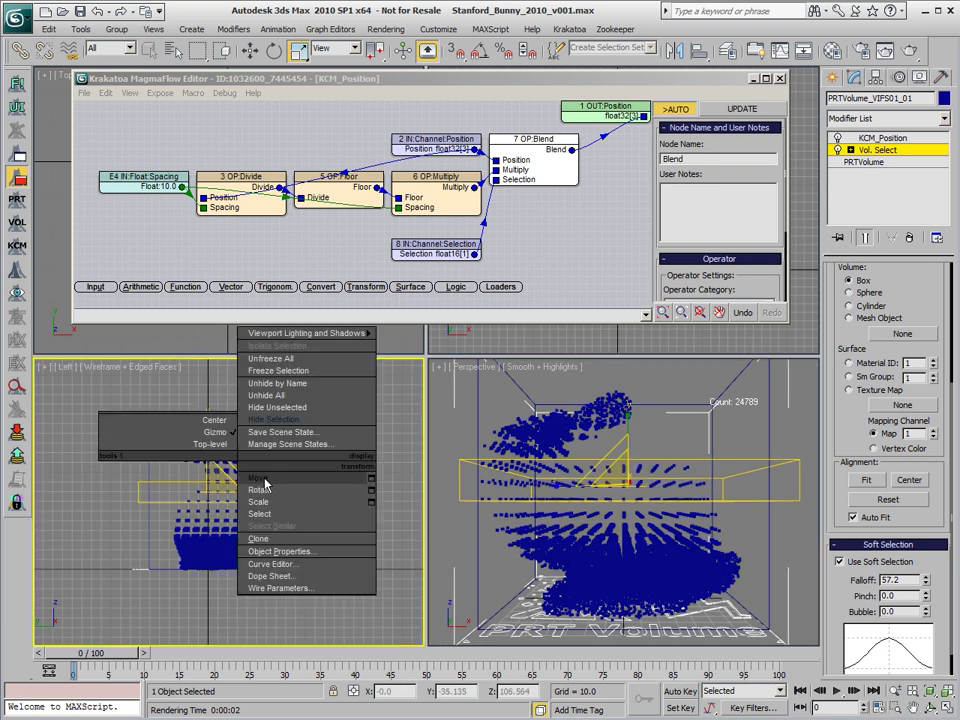
pyautogui.click(250, 480)
pyautogui.moveTo(206, 436); pyautogui.dragTo(212, 466)
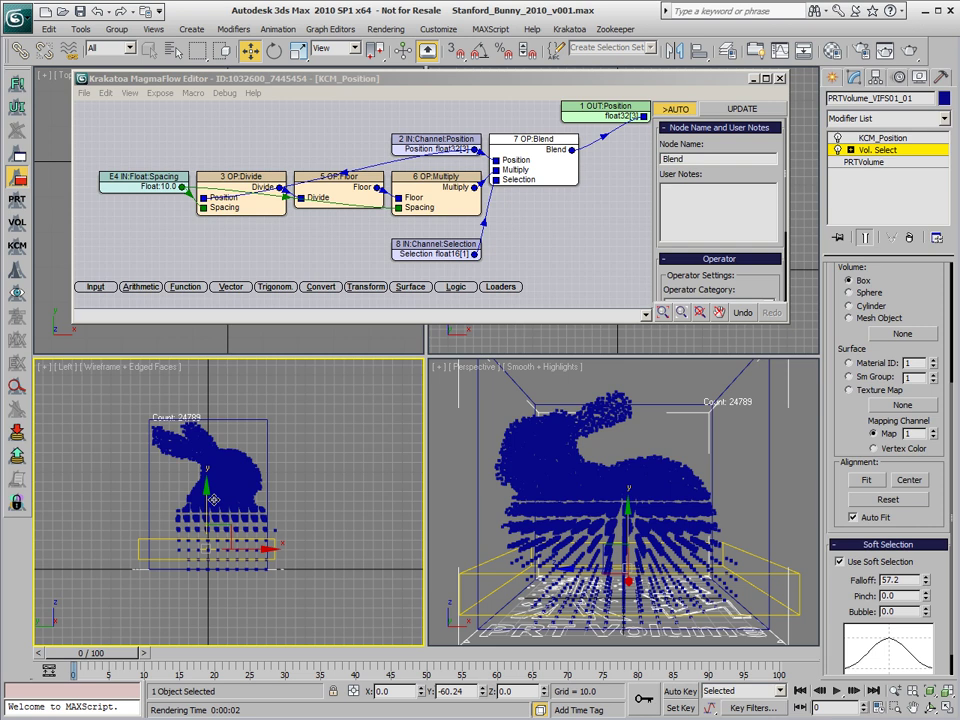
pyautogui.moveTo(213, 499)
pyautogui.mouseDown()
pyautogui.moveTo(207, 509)
pyautogui.moveTo(213, 424)
pyautogui.moveTo(215, 500)
pyautogui.mouseUp()
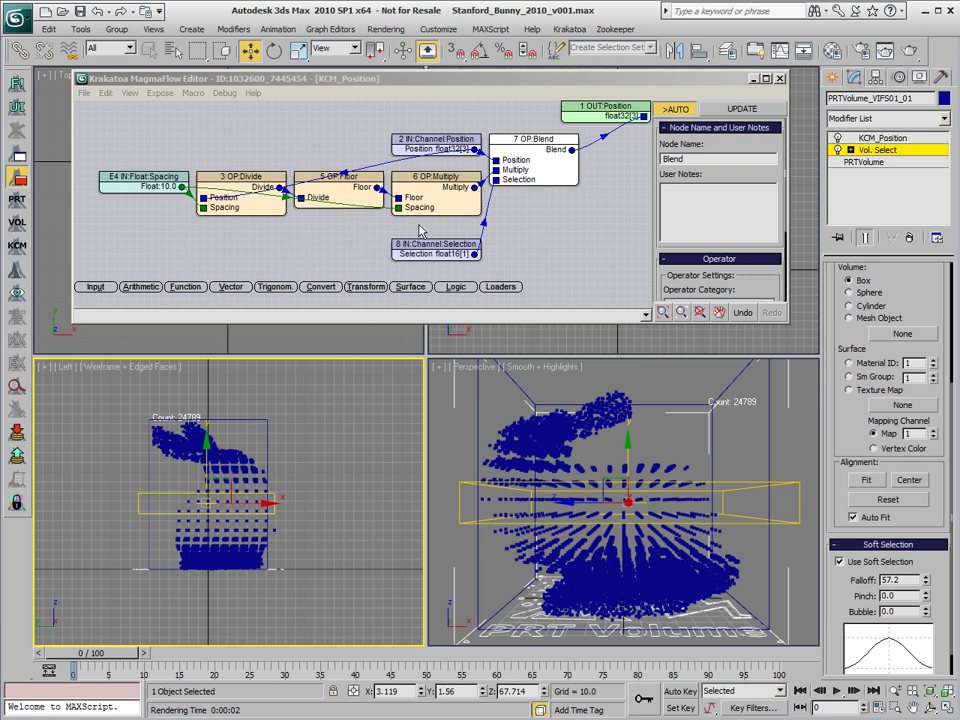
# Insert an Add operator after the Multiply node
pyautogui.click(360, 232)
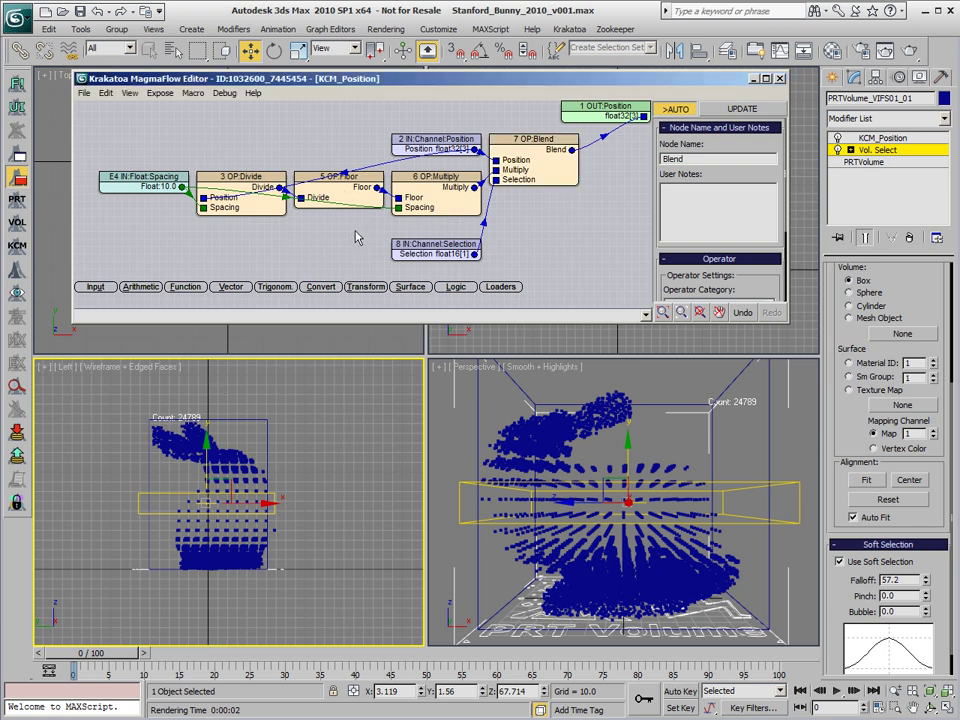
pyautogui.click(443, 212)
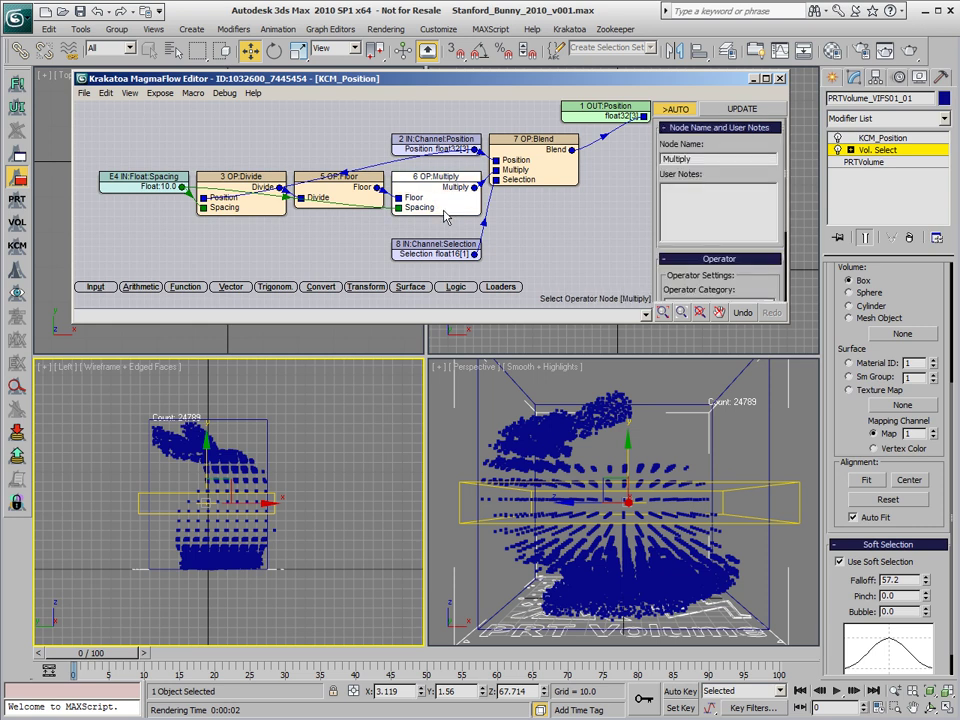
pyautogui.press('+')
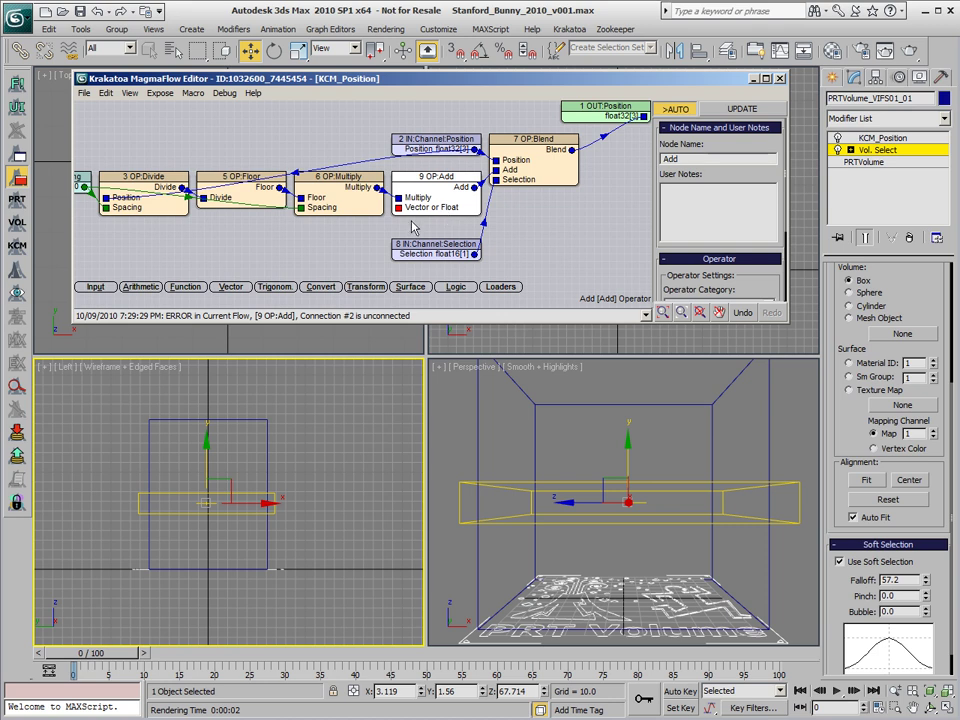
# Add a new Divide operator node to the graph
pyautogui.moveTo(129, 199)
pyautogui.mouseDown(button='middle')
pyautogui.moveTo(142, 169)
pyautogui.moveTo(176, 158)
pyautogui.mouseUp(button='middle')
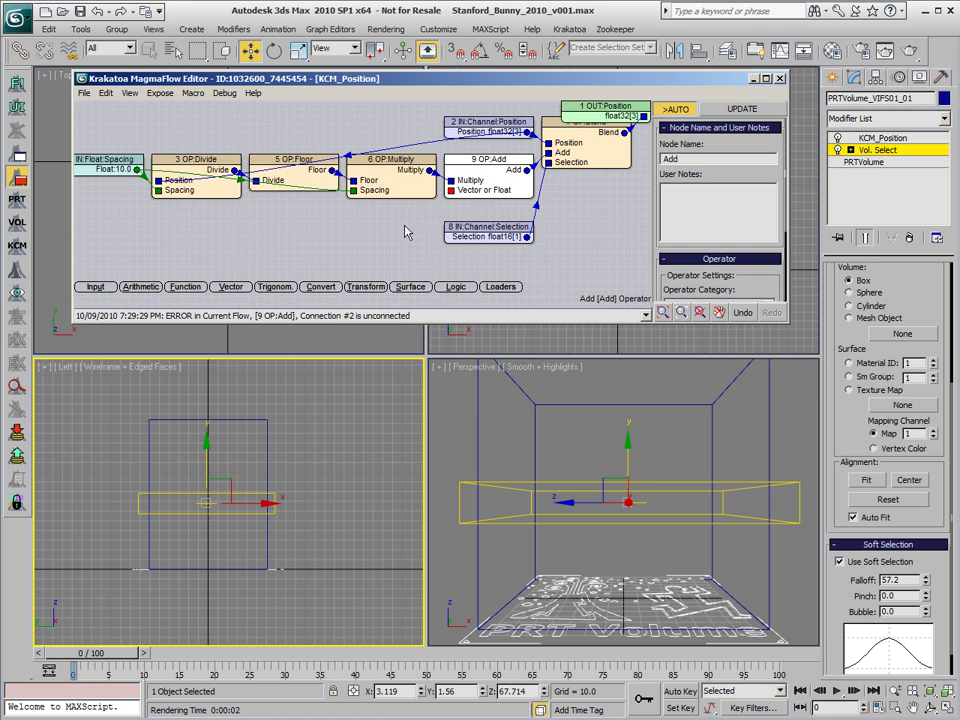
pyautogui.click(290, 250)
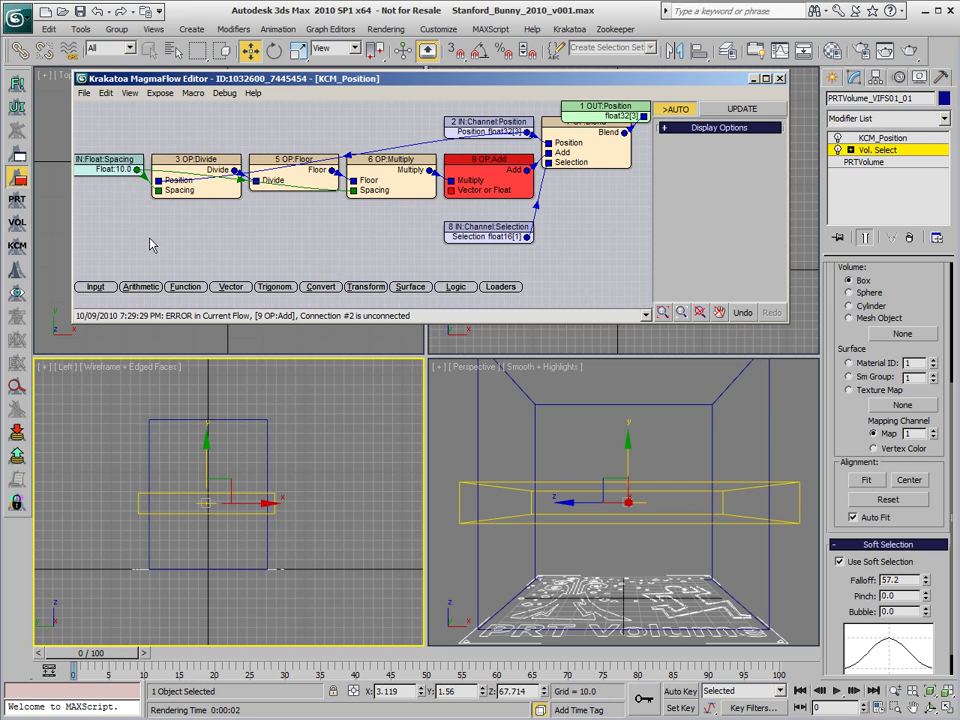
pyautogui.press('/')
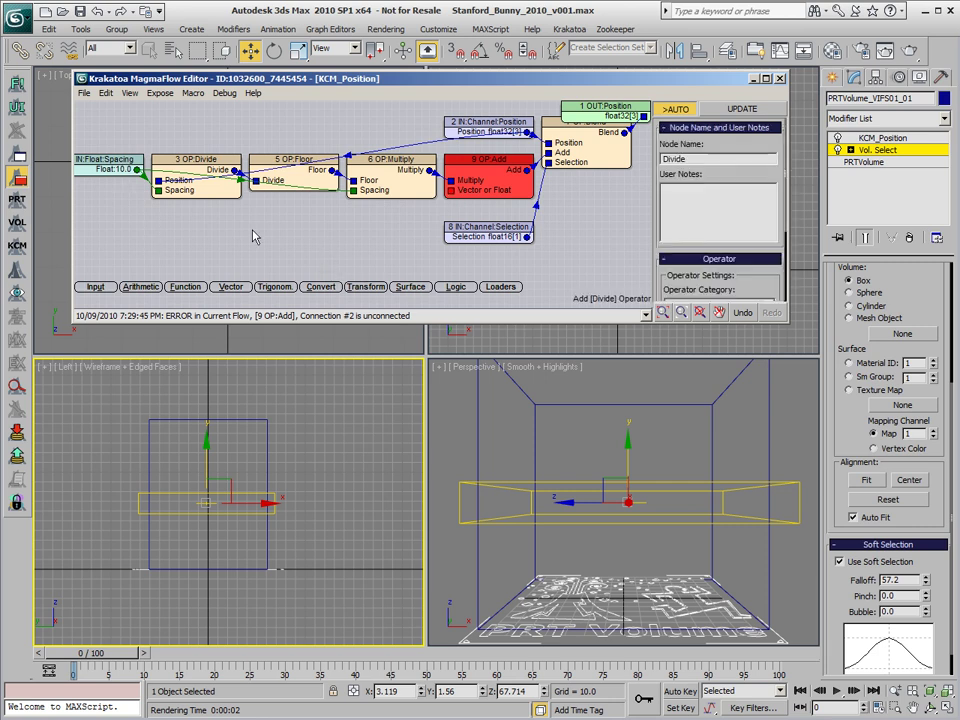
# Place the Divide node under Floor/Multiply, feeding Spacing into it and its result into Add
pyautogui.moveTo(185, 133); pyautogui.dragTo(533, 231)
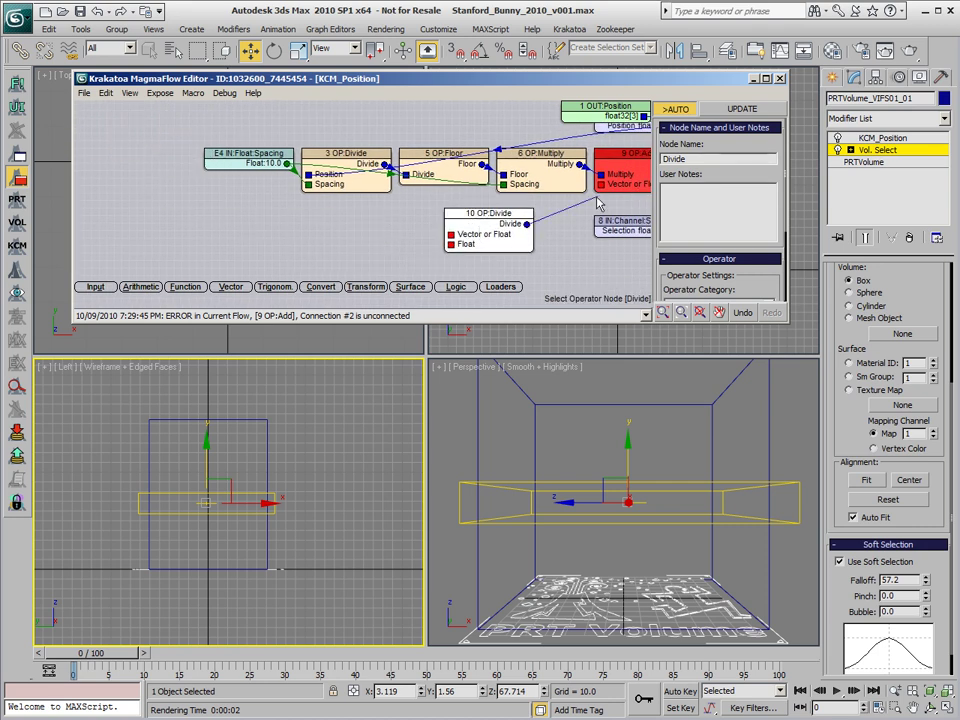
pyautogui.moveTo(530, 228); pyautogui.dragTo(598, 184)
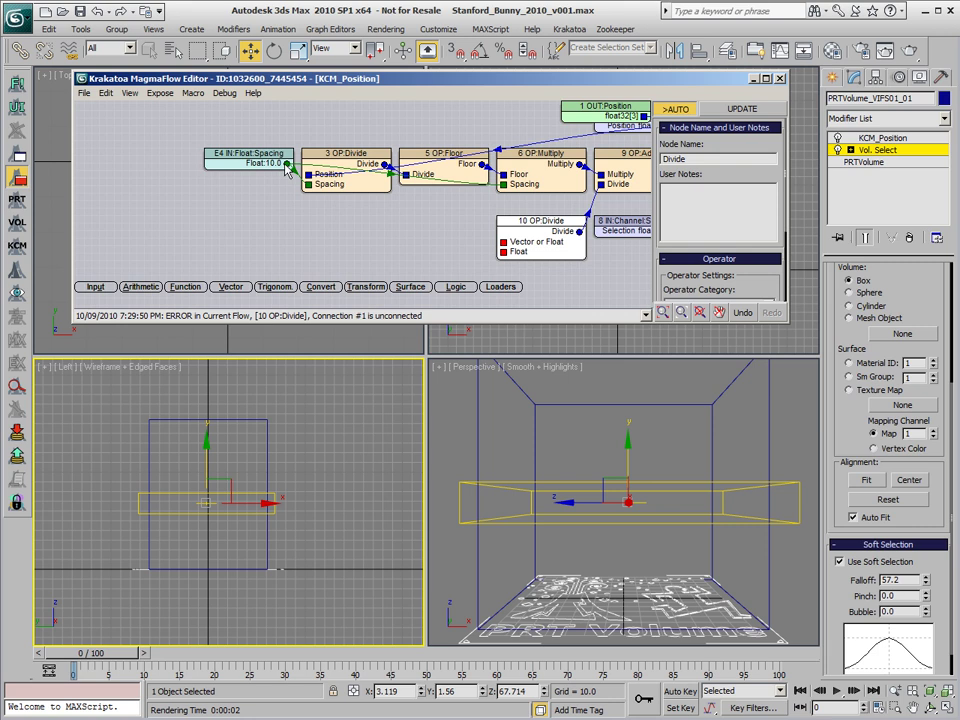
pyautogui.moveTo(289, 163); pyautogui.dragTo(505, 243)
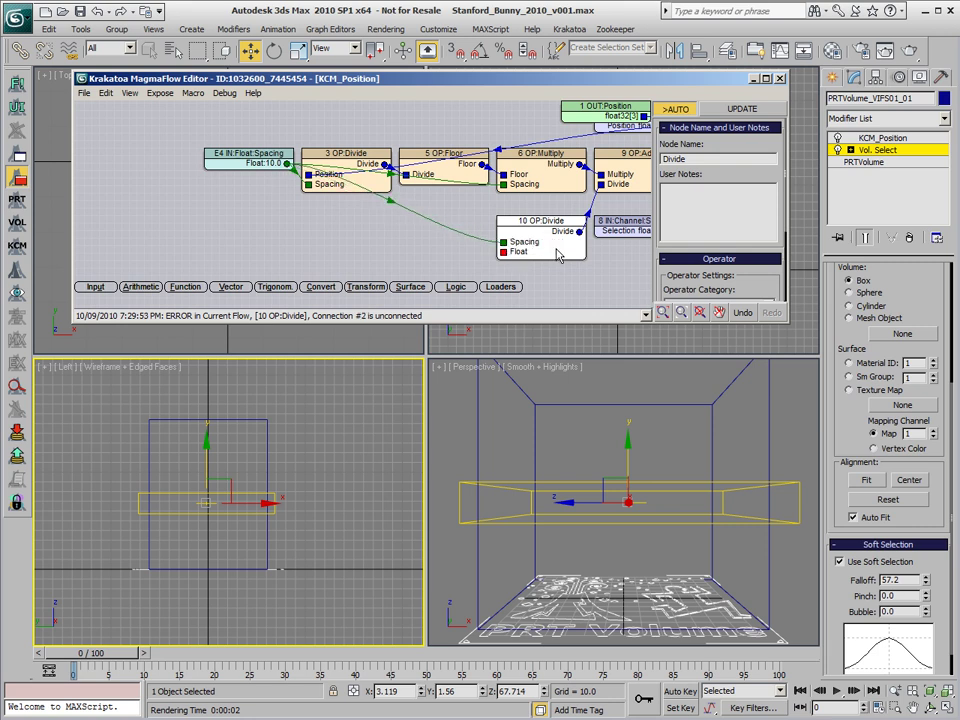
pyautogui.moveTo(466, 212); pyautogui.dragTo(372, 204, button='middle')
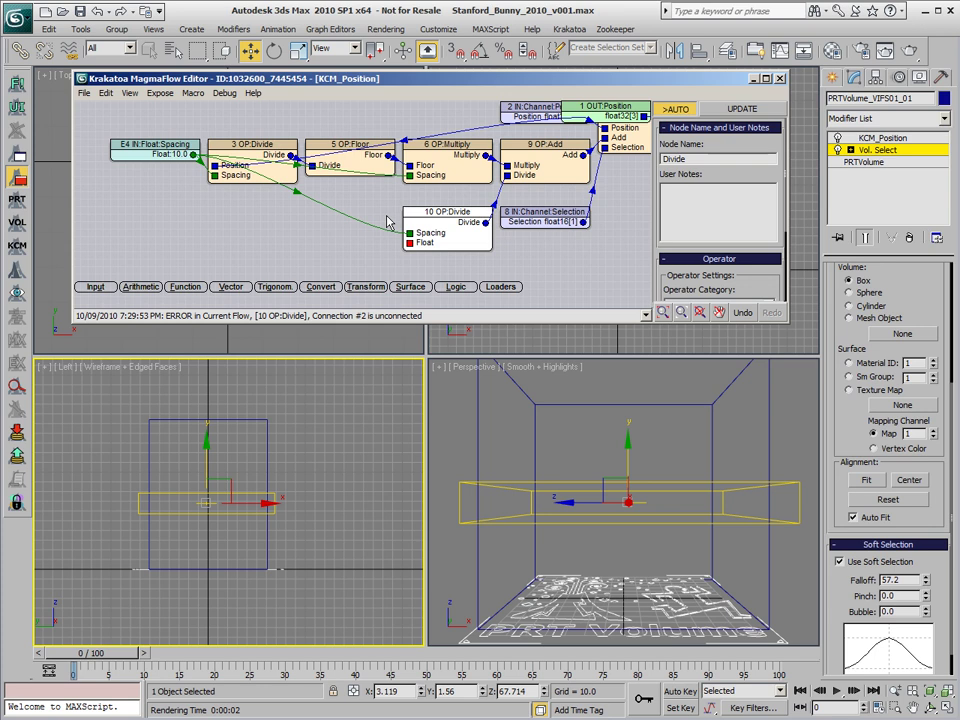
# Give Divide a 2.0 float divisor and tidy the Float and Divide nodes leftward
pyautogui.moveTo(408, 242)
pyautogui.mouseDown()
pyautogui.moveTo(327, 226)
pyautogui.moveTo(327, 263)
pyautogui.mouseUp()
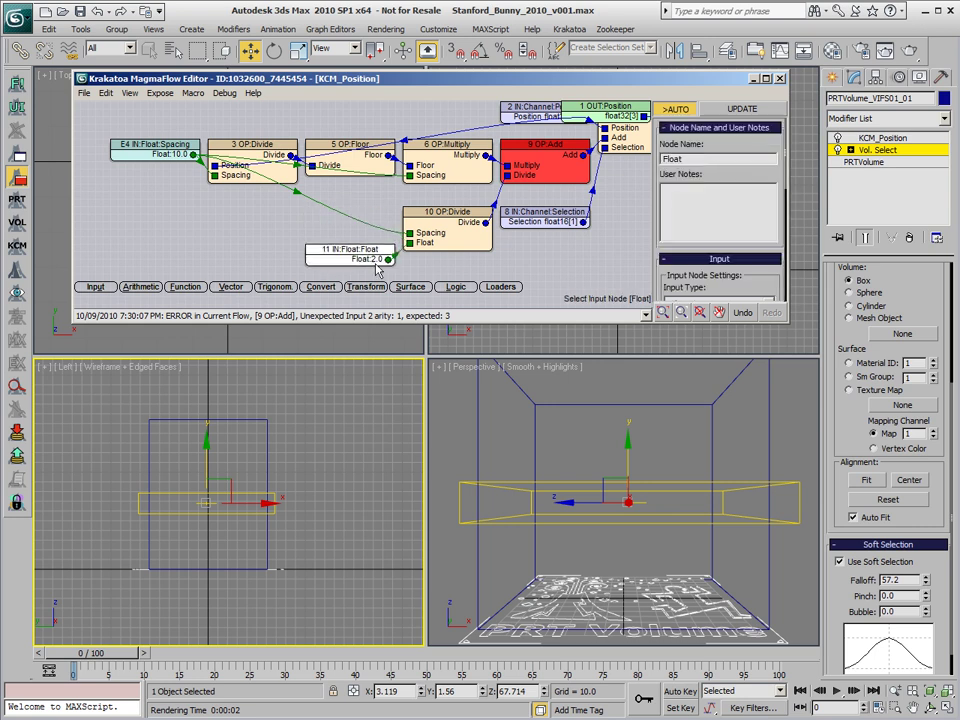
pyautogui.click(455, 230)
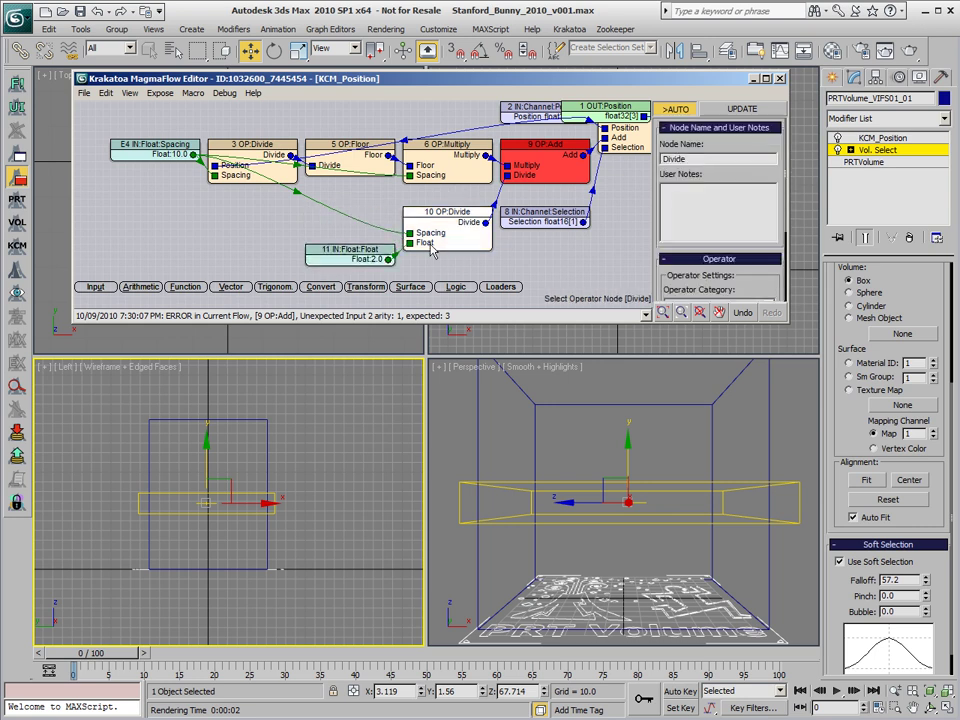
pyautogui.moveTo(385, 258); pyautogui.dragTo(338, 260)
pyautogui.moveTo(440, 215); pyautogui.dragTo(402, 215)
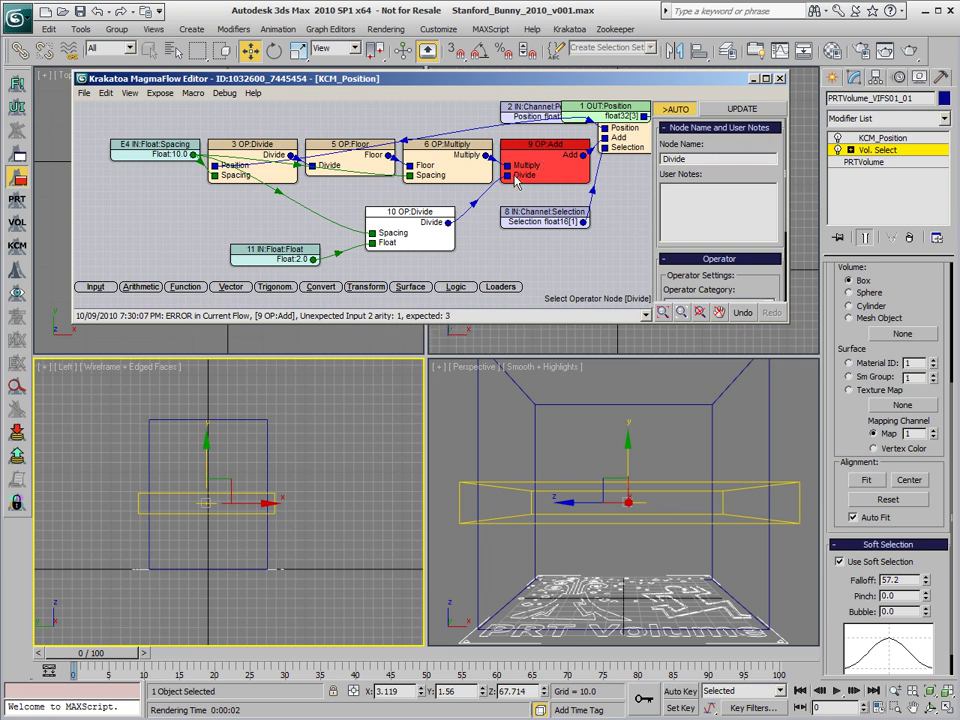
pyautogui.click(362, 188)
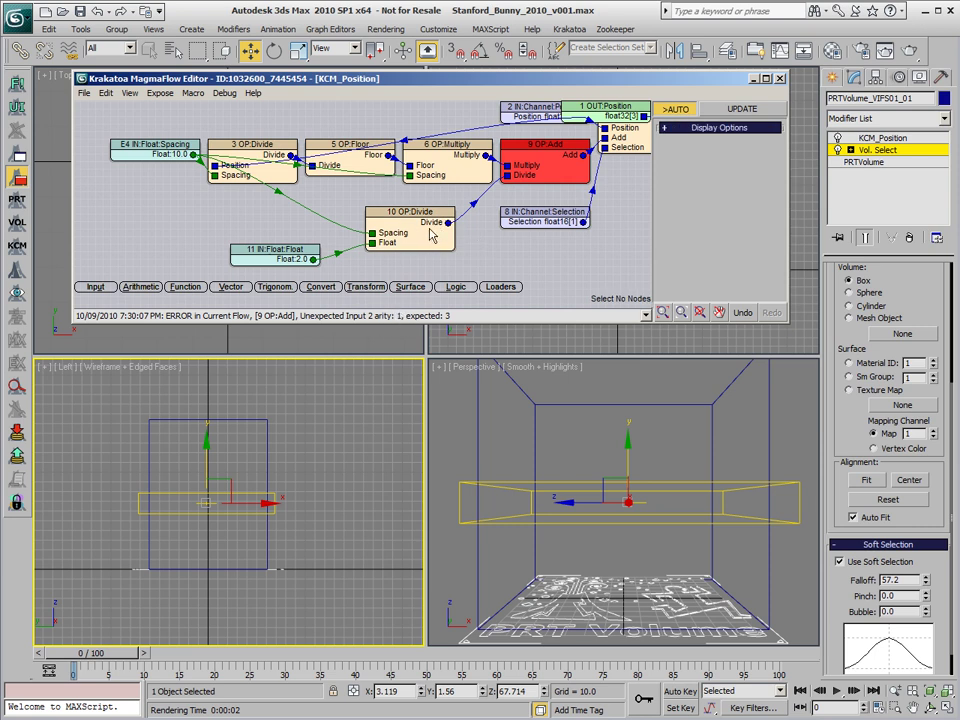
pyautogui.click(428, 247)
pyautogui.moveTo(428, 247); pyautogui.dragTo(406, 247)
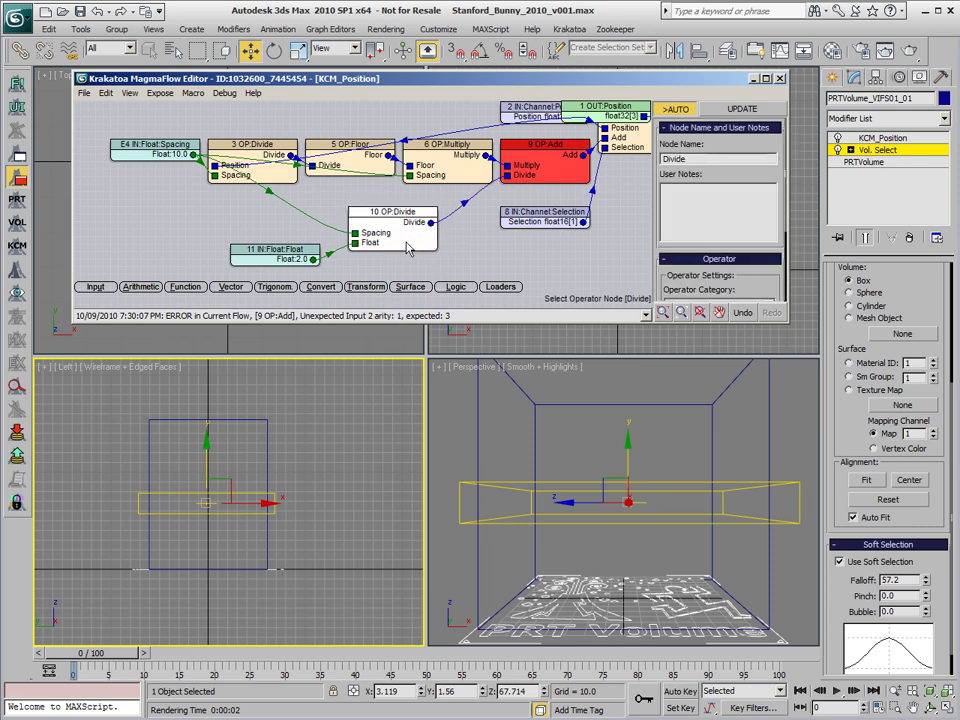
# Insert a ToVector node between Divide and Add, with Divide feeding all three inputs
pyautogui.click(325, 290)
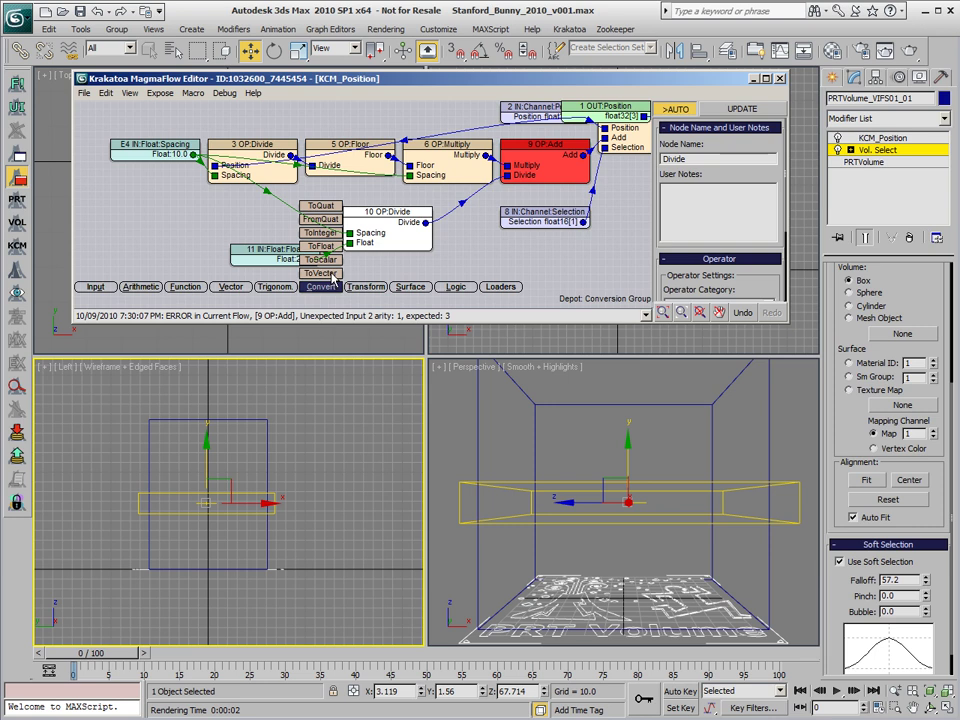
pyautogui.moveTo(330, 273); pyautogui.dragTo(440, 230)
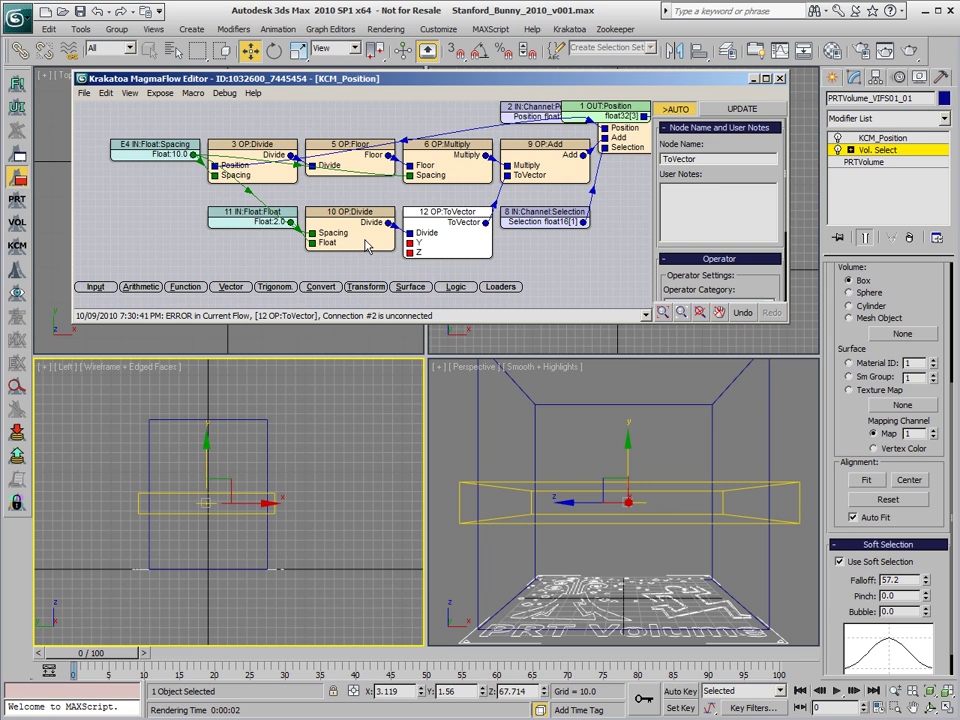
pyautogui.keyDown('ctrl'); pyautogui.click(366, 247); pyautogui.keyUp('ctrl')
pyautogui.press('c')
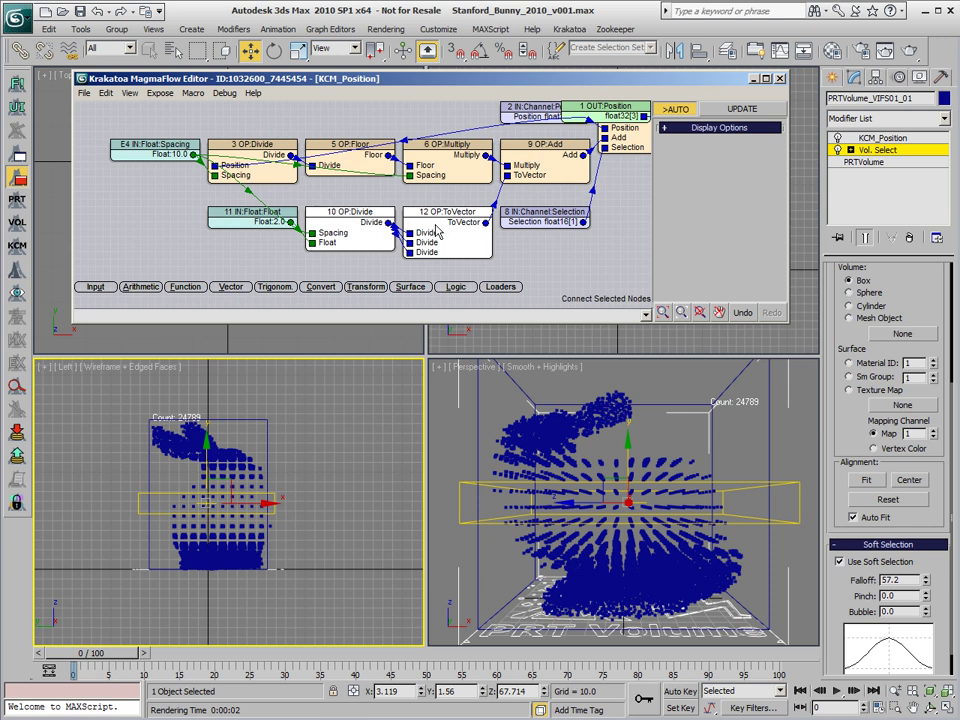
# Move the selection gizmo up the bunny in the Left viewport, settling slightly higher
pyautogui.rightClick(228, 457)
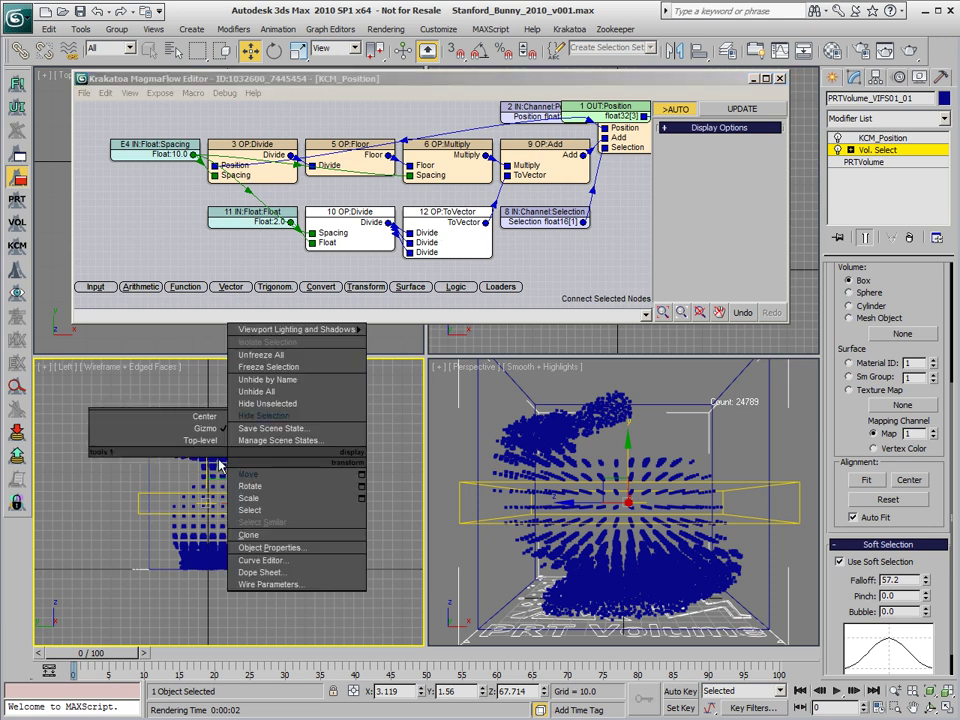
pyautogui.click(252, 477)
pyautogui.moveTo(207, 468)
pyautogui.mouseDown()
pyautogui.moveTo(203, 425)
pyautogui.moveTo(213, 574)
pyautogui.moveTo(213, 540)
pyautogui.mouseUp()
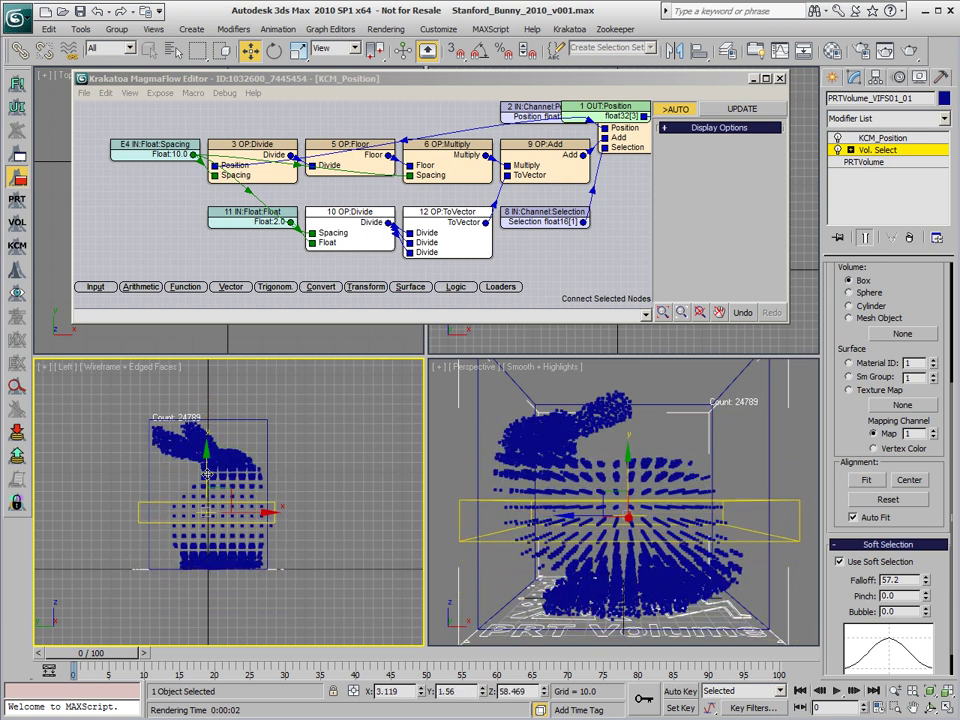
pyautogui.moveTo(207, 474)
pyautogui.mouseDown()
pyautogui.moveTo(207, 350)
pyautogui.moveTo(208, 480)
pyautogui.moveTo(210, 467)
pyautogui.mouseUp()
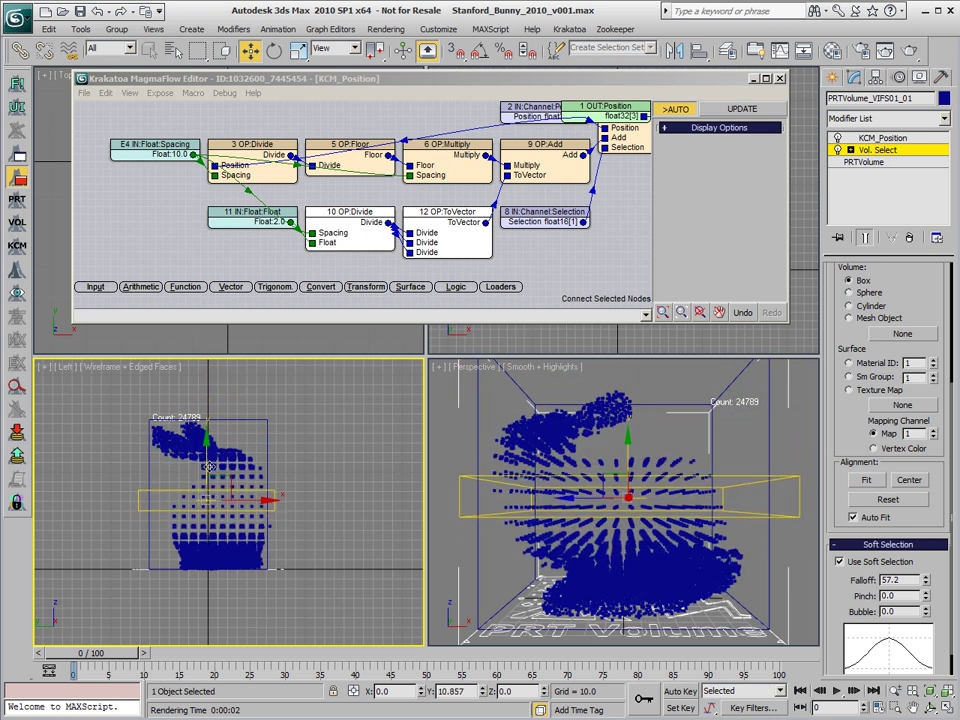
# Switch the production renderer to Krakatoa from the Perspective viewport
pyautogui.rightClick(463, 438)
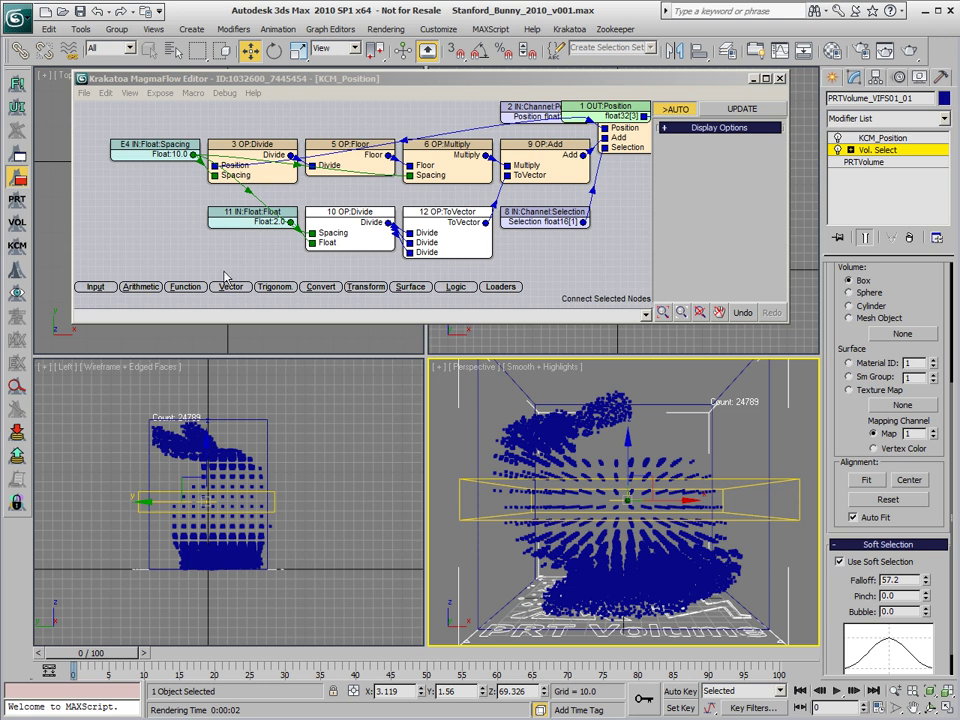
pyautogui.click(16, 84)
pyautogui.click(776, 552)
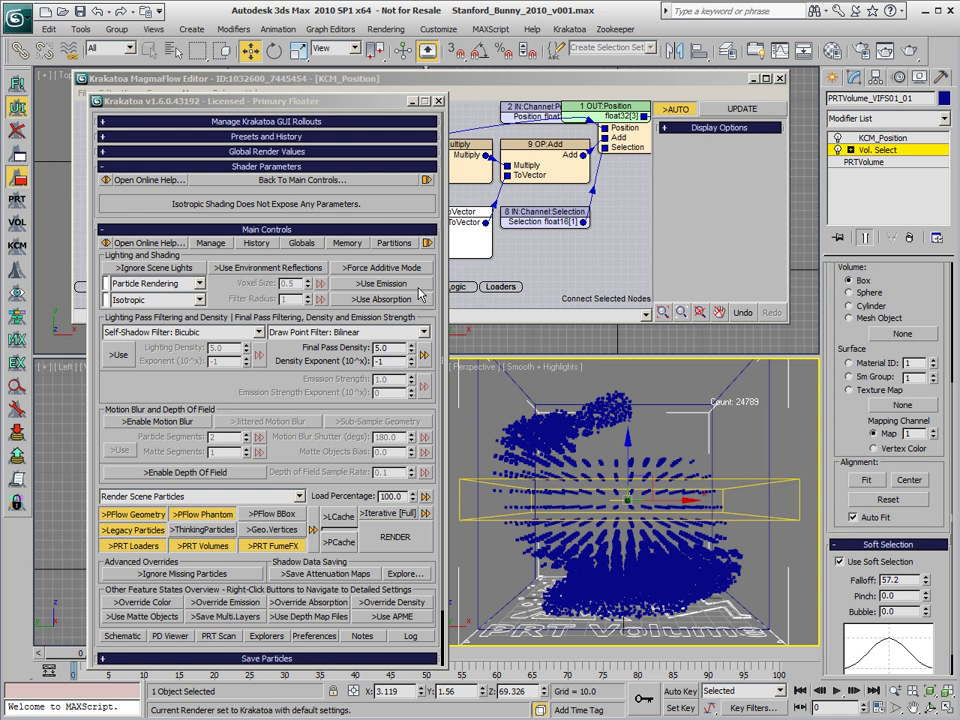
# Enable Force Additive Mode and render Krakatoa test frames of the gridded bunny
pyautogui.click(385, 268)
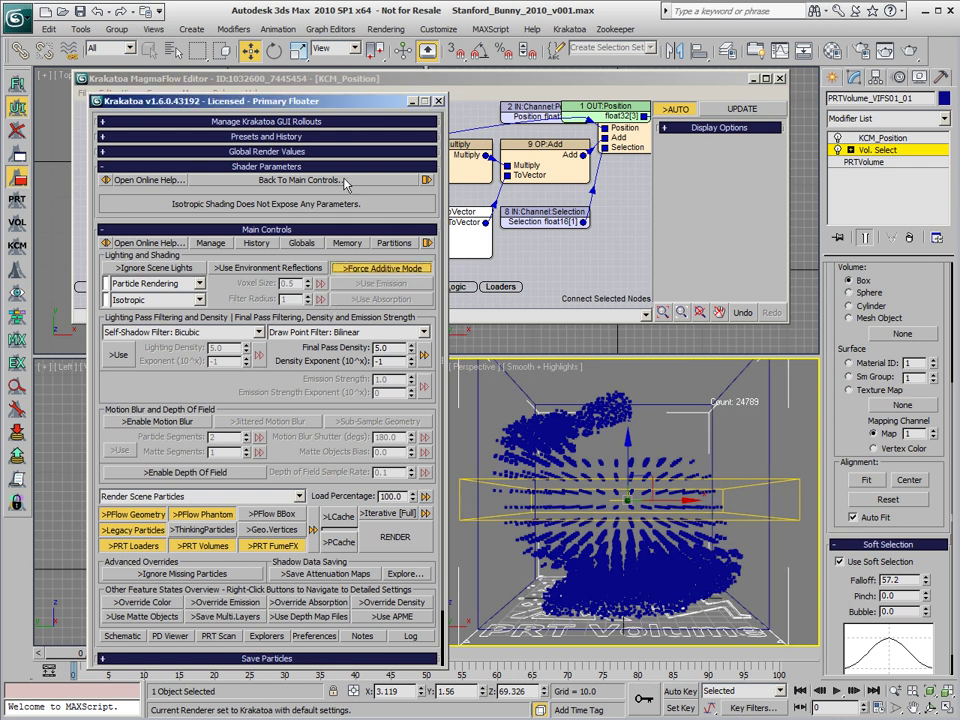
pyautogui.moveTo(250, 101); pyautogui.dragTo(217, 78)
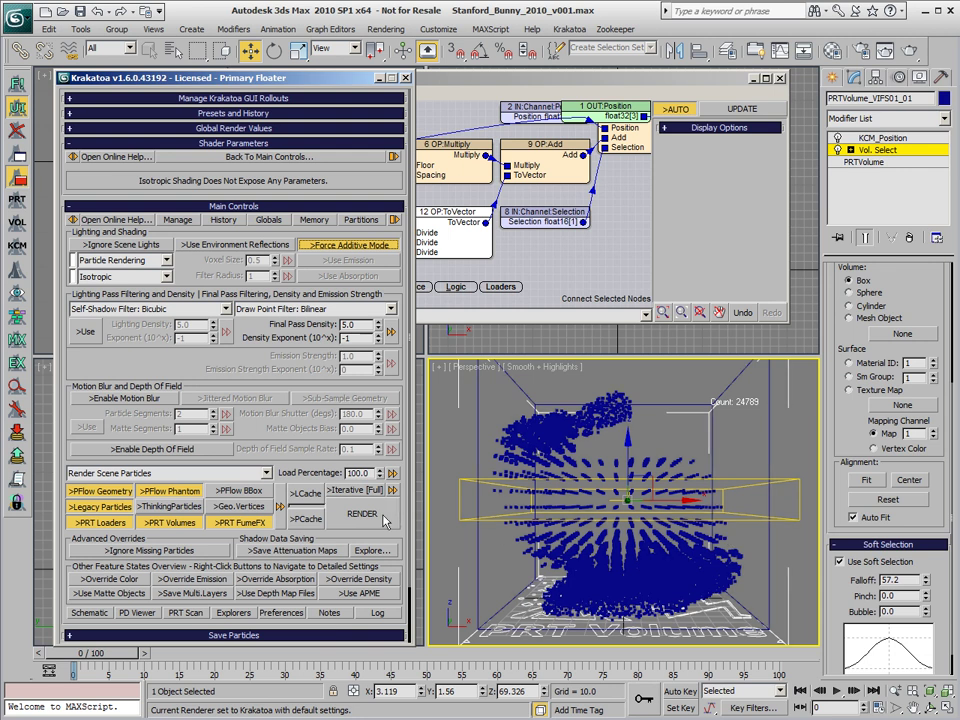
pyautogui.click(380, 517)
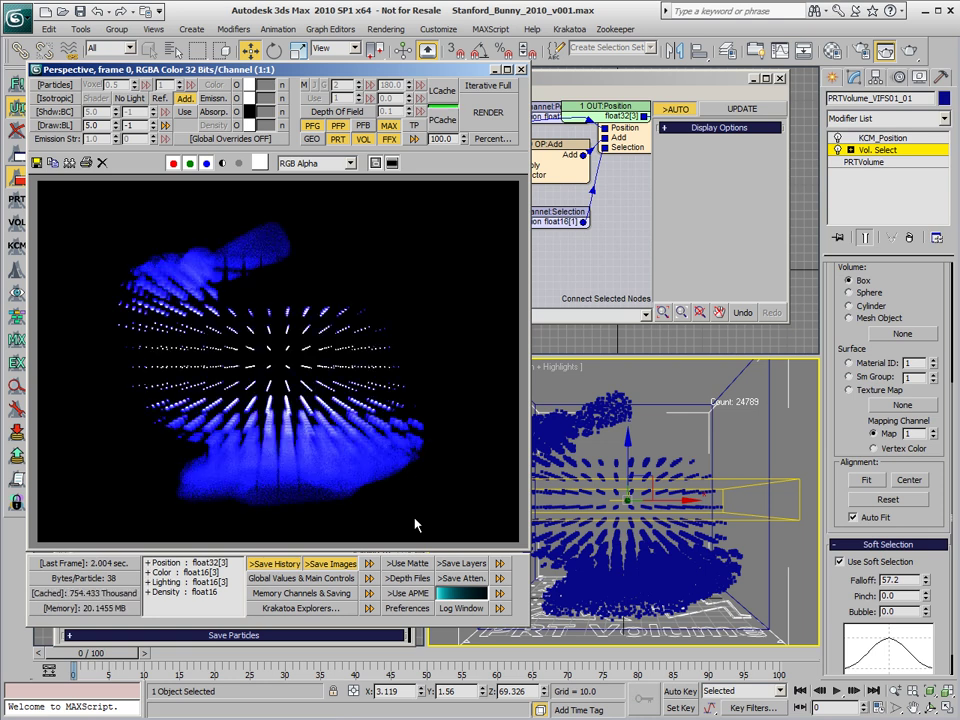
pyautogui.moveTo(413, 77)
pyautogui.mouseDown()
pyautogui.moveTo(730, 80)
pyautogui.moveTo(650, 80)
pyautogui.mouseUp()
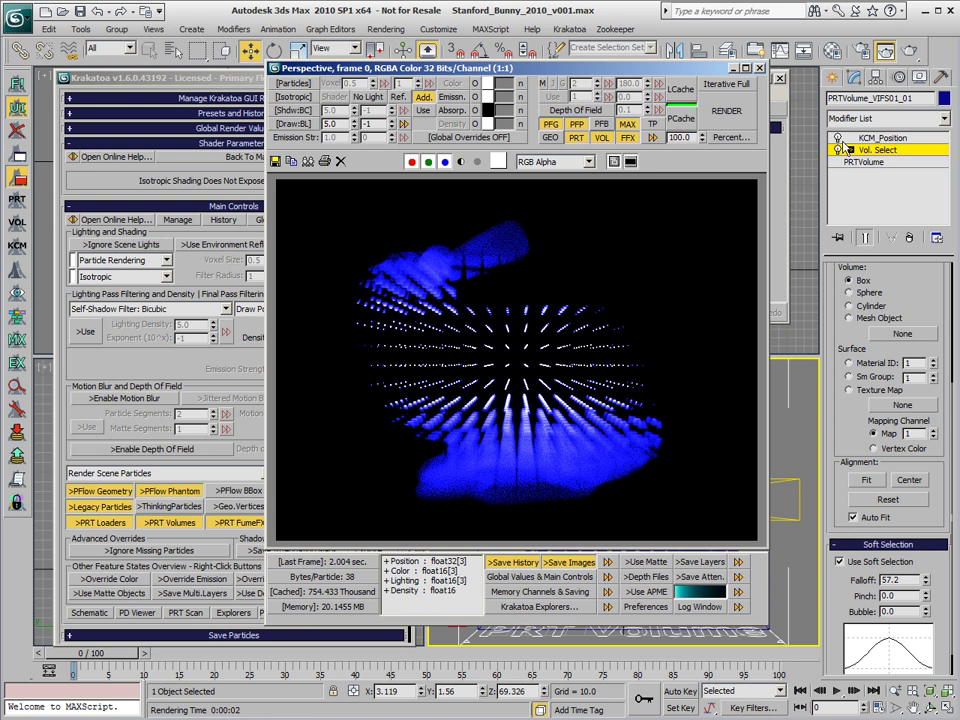
pyautogui.click(727, 111)
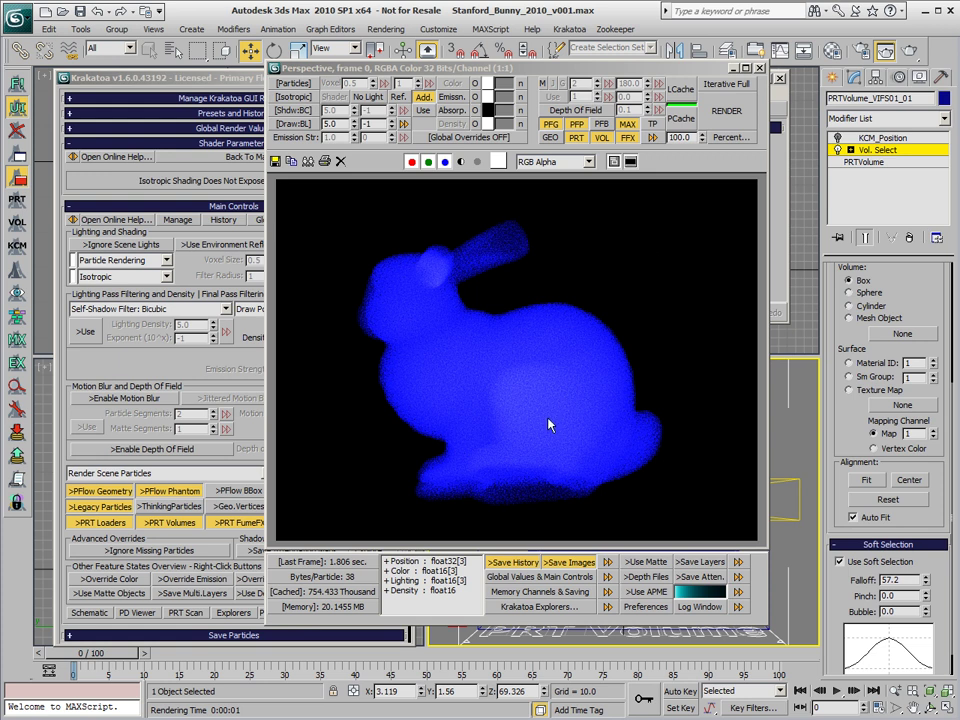
pyautogui.click(462, 163)
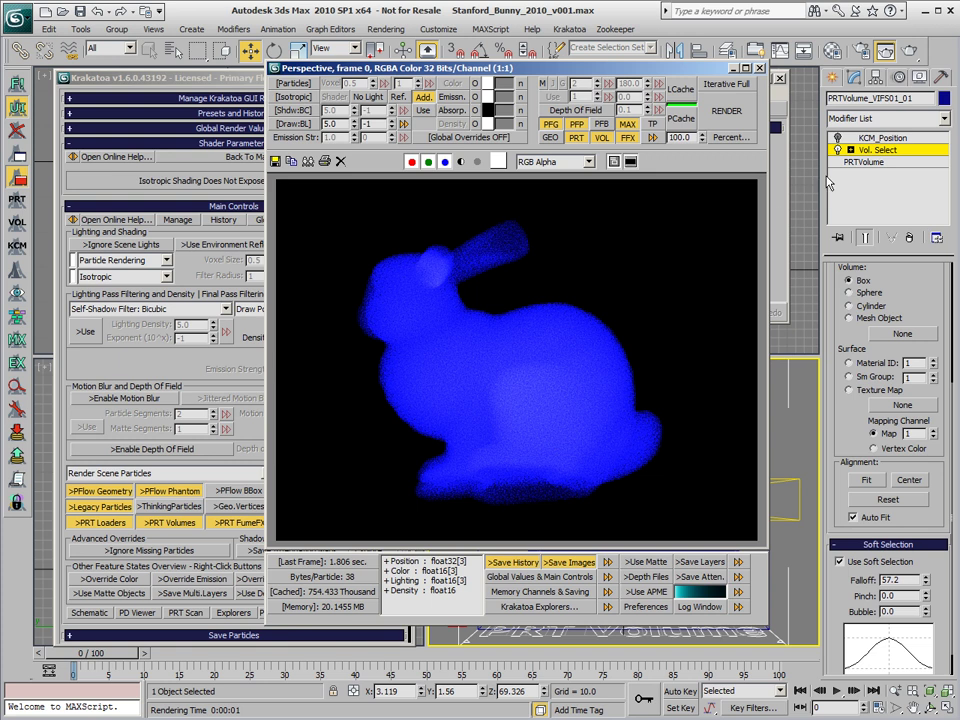
pyautogui.click(727, 111)
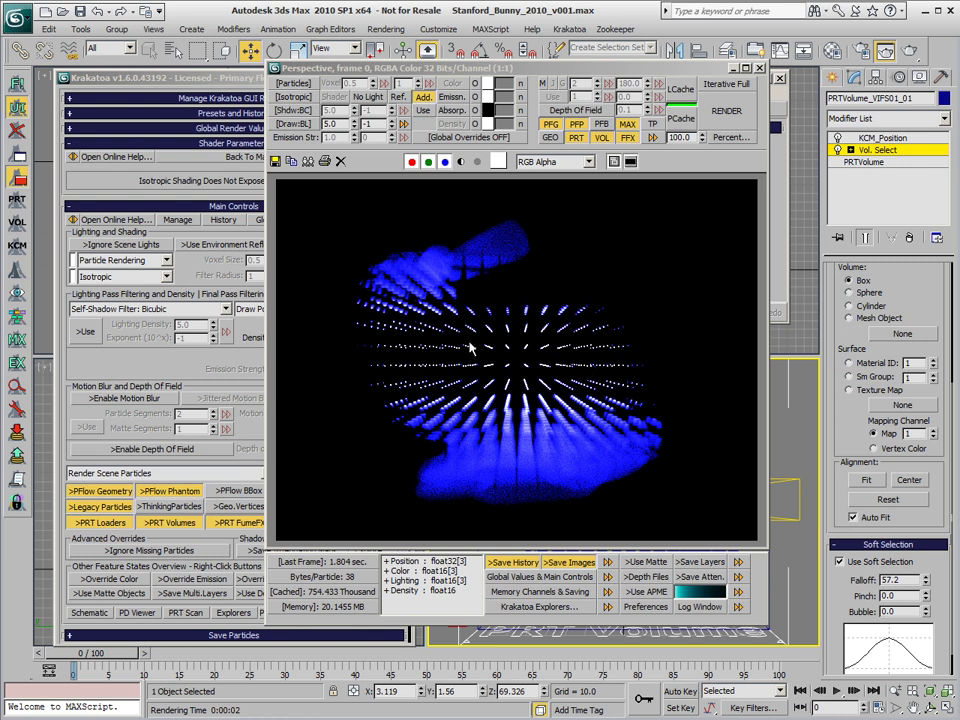
# Add a Krakatoa Channels modifier above KCM_Position with its output set to Density
pyautogui.click(760, 68)
pyautogui.click(876, 138)
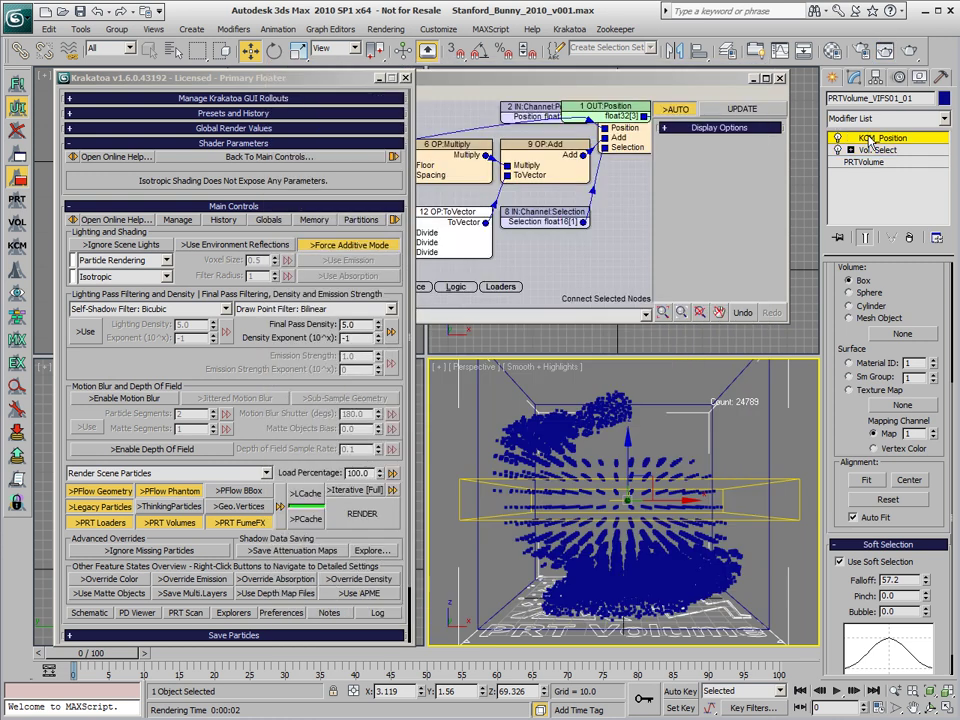
pyautogui.click(18, 250)
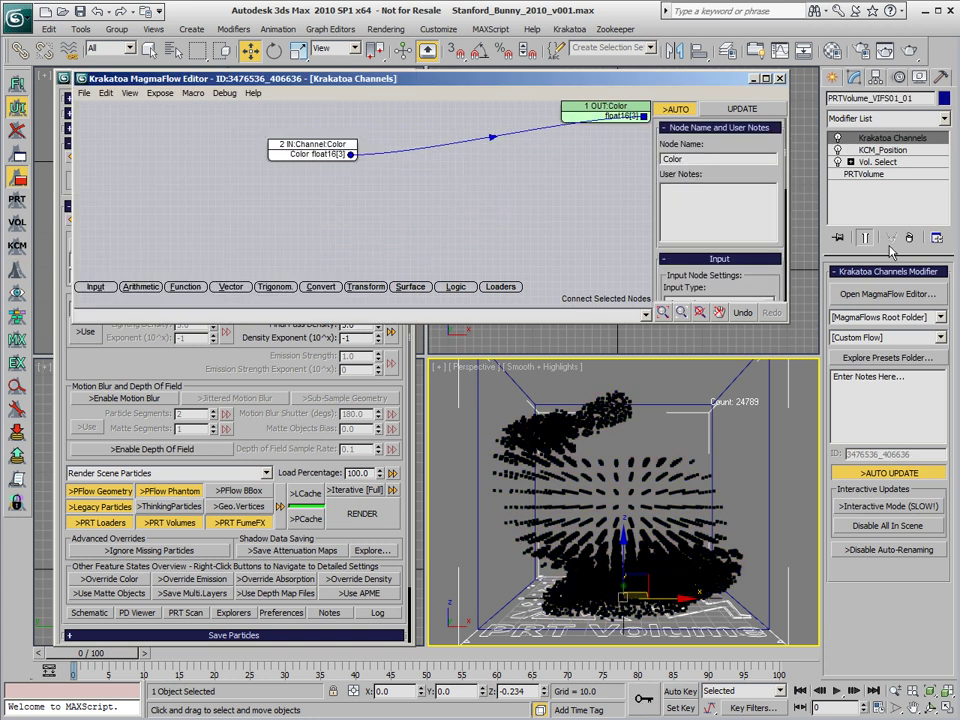
pyautogui.click(603, 108)
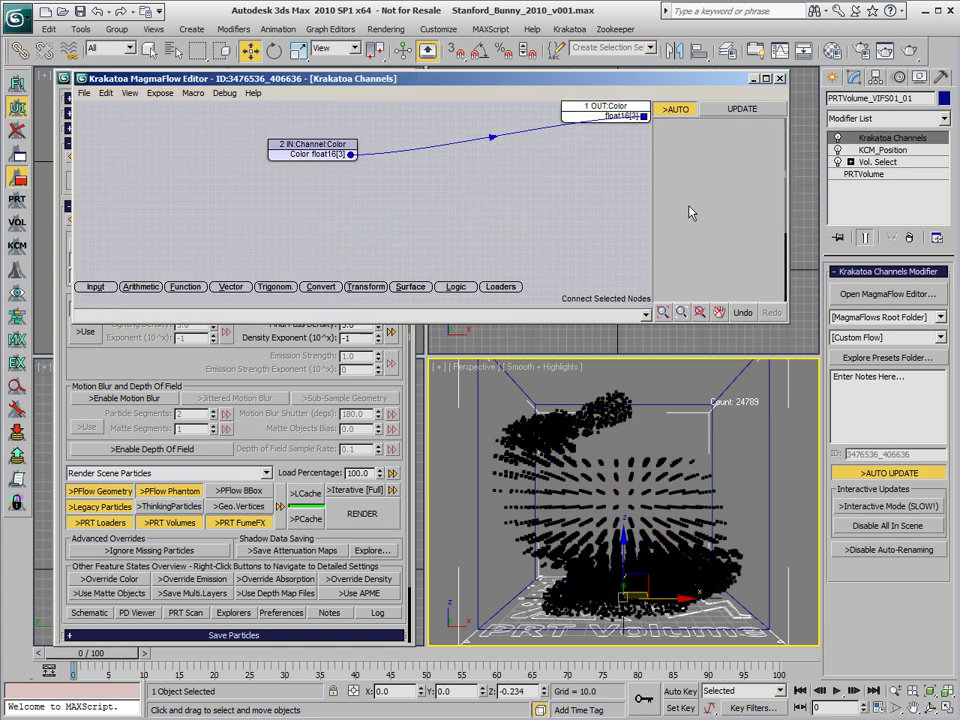
pyautogui.click(677, 213)
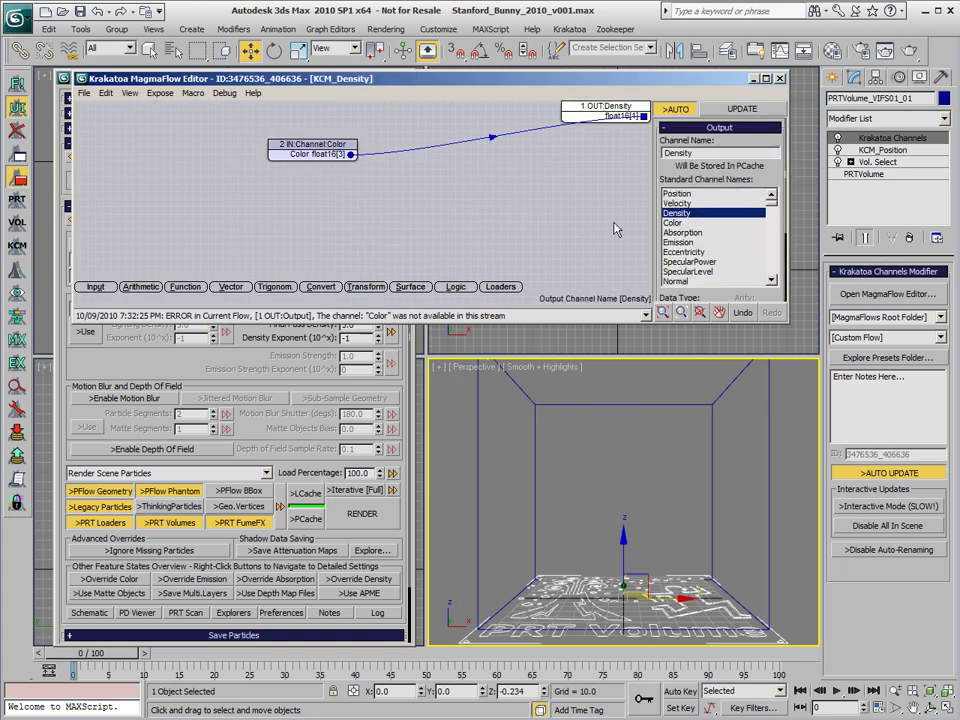
# Insert a Subtract operator after the channel input node
pyautogui.click(305, 150)
pyautogui.scroll(-5, 770, 282)
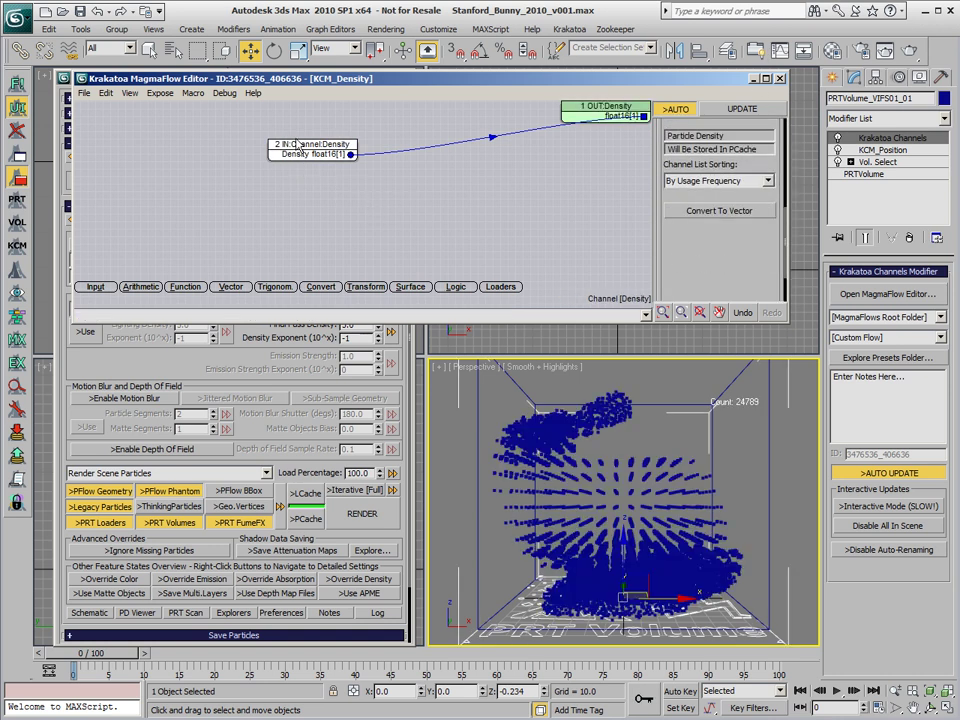
pyautogui.moveTo(297, 144); pyautogui.dragTo(372, 166)
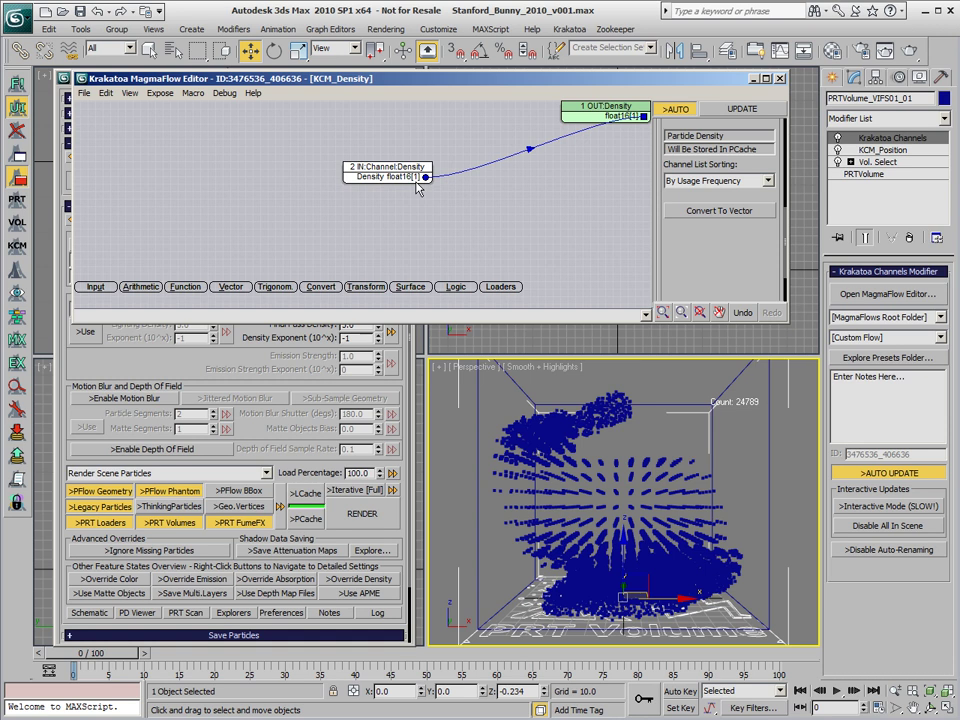
pyautogui.press('-')
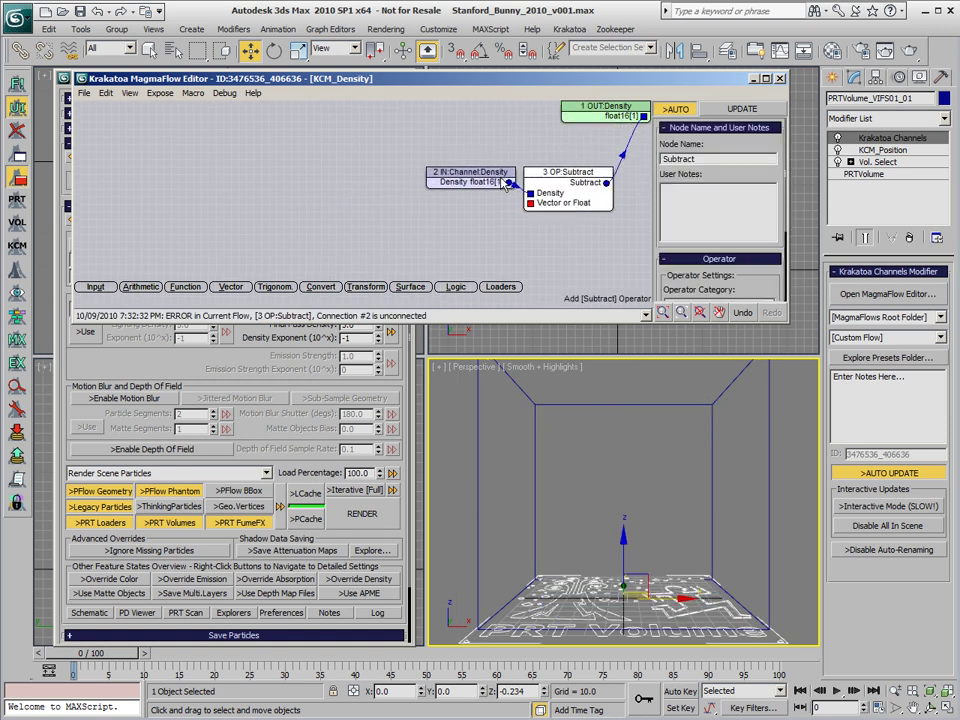
pyautogui.click(577, 203)
pyautogui.scroll(-3, 700, 244)
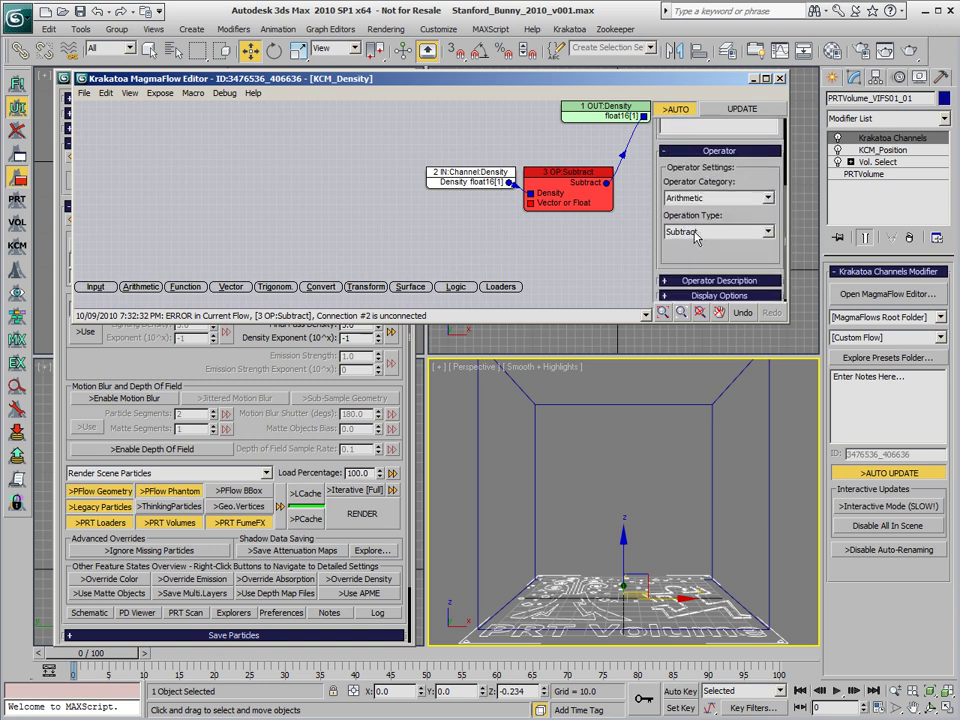
# Make the input node read the Selection channel
pyautogui.click(458, 205)
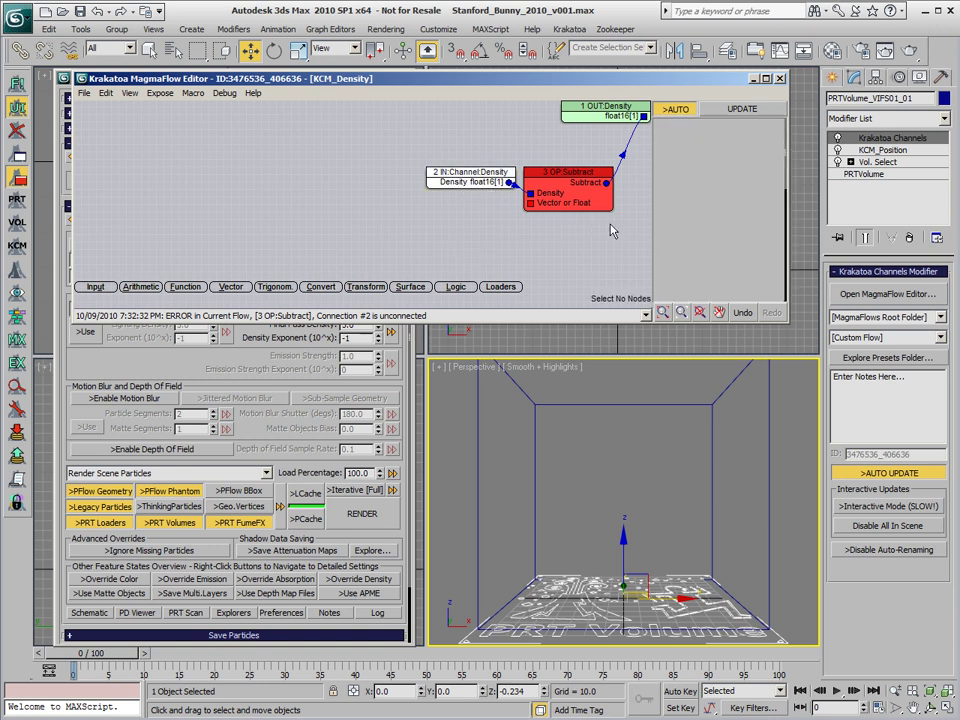
pyautogui.click(470, 182)
pyautogui.click(694, 129)
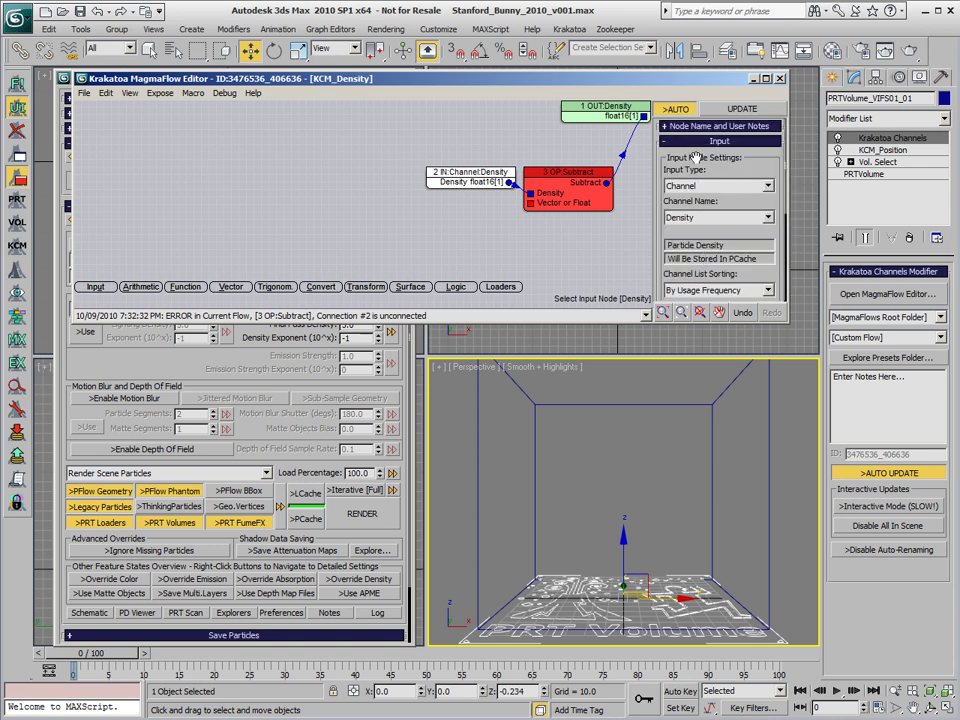
pyautogui.click(715, 217)
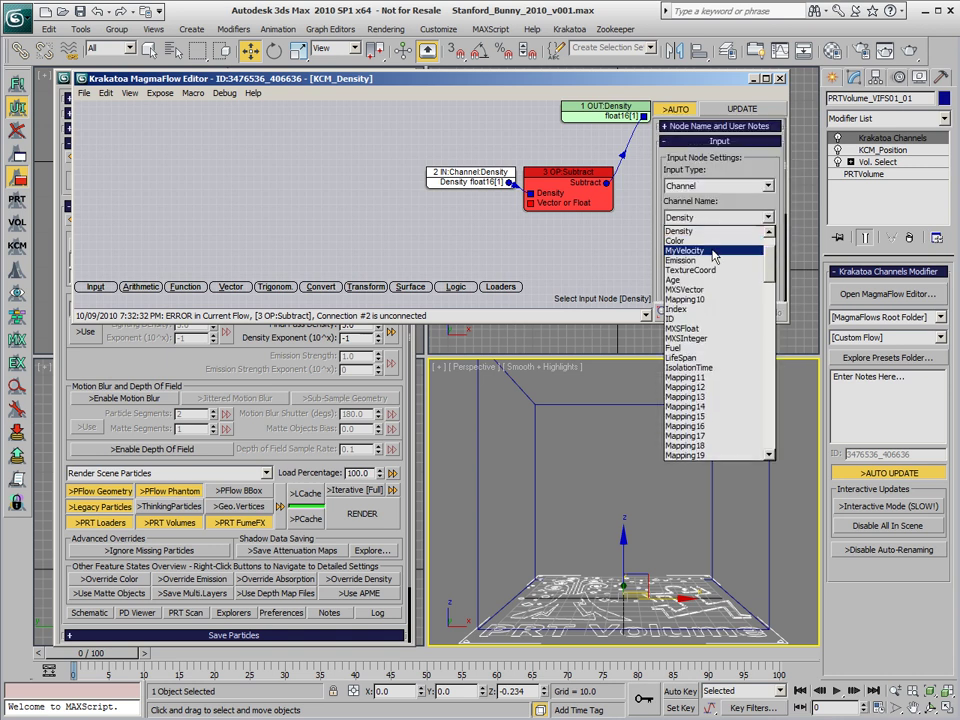
pyautogui.scroll(2, 722, 279)
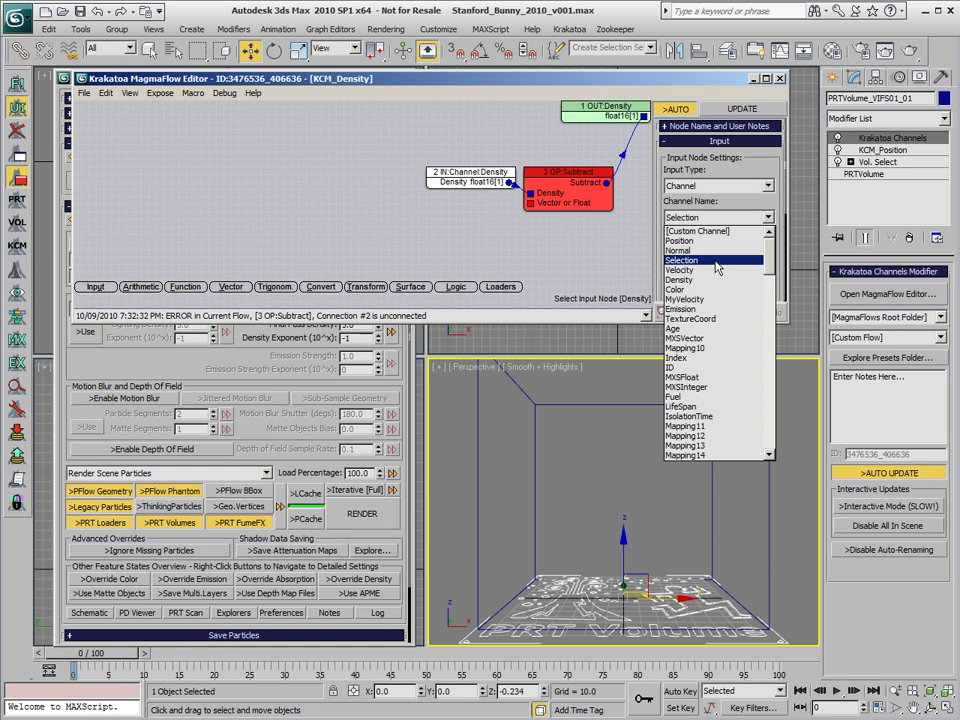
pyautogui.click(727, 260)
# Swap Subtract's inputs so Density equals a 1.1 float minus Selection
pyautogui.click(575, 196)
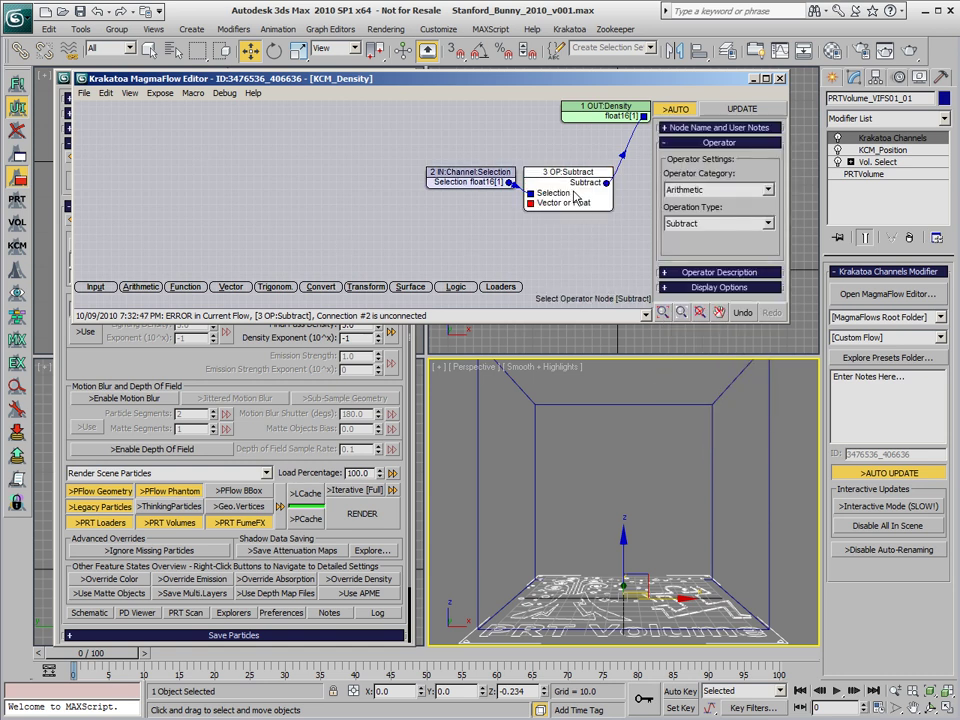
pyautogui.doubleClick(575, 197)
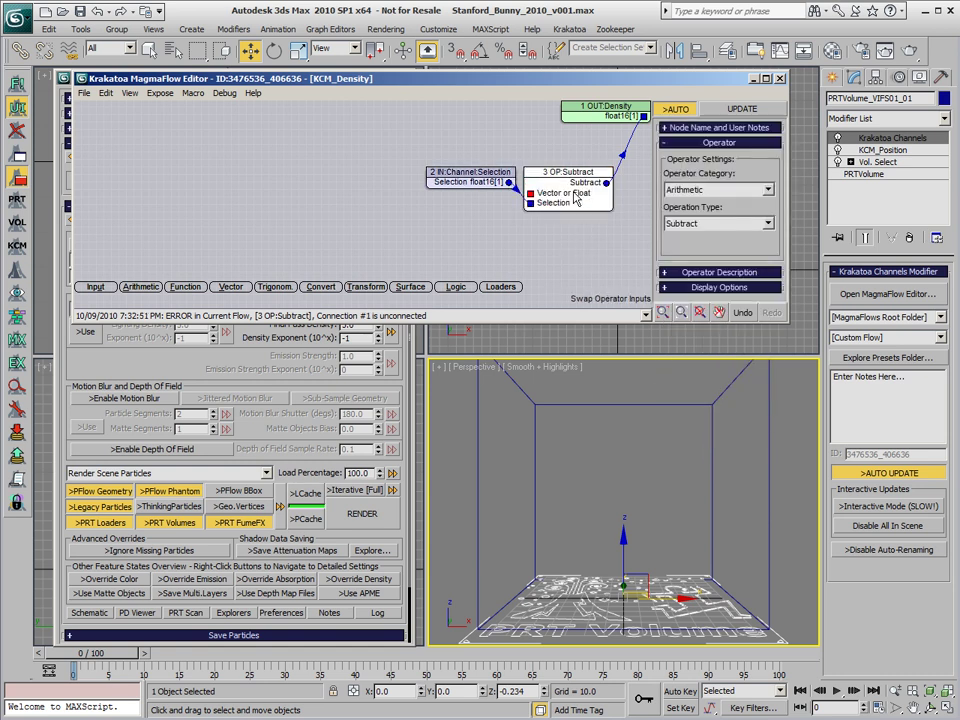
pyautogui.moveTo(490, 181); pyautogui.dragTo(483, 241)
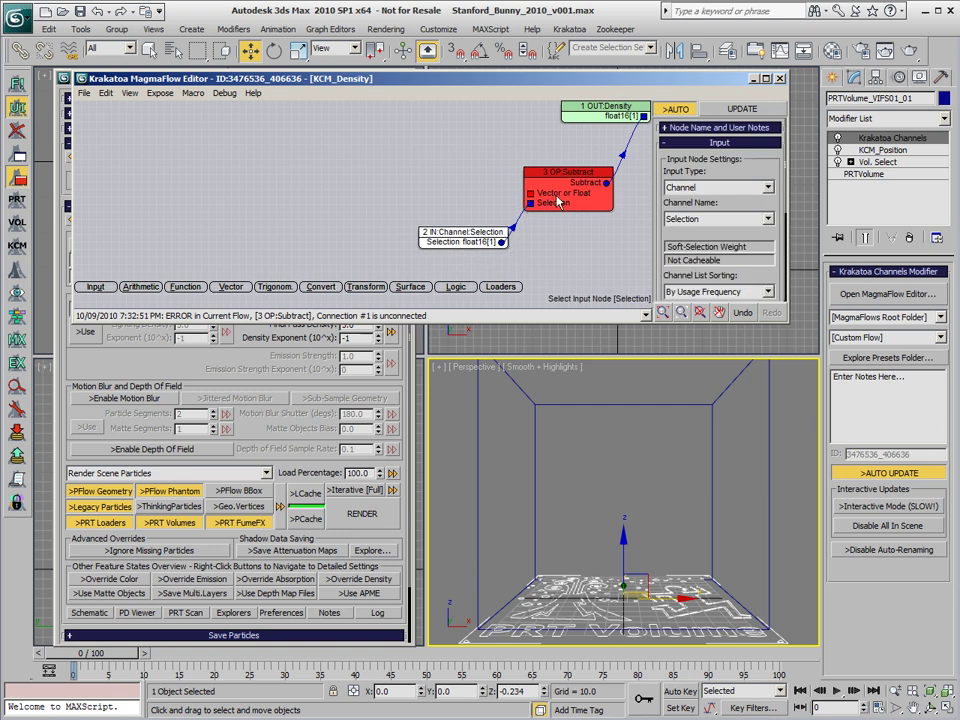
pyautogui.click(557, 201)
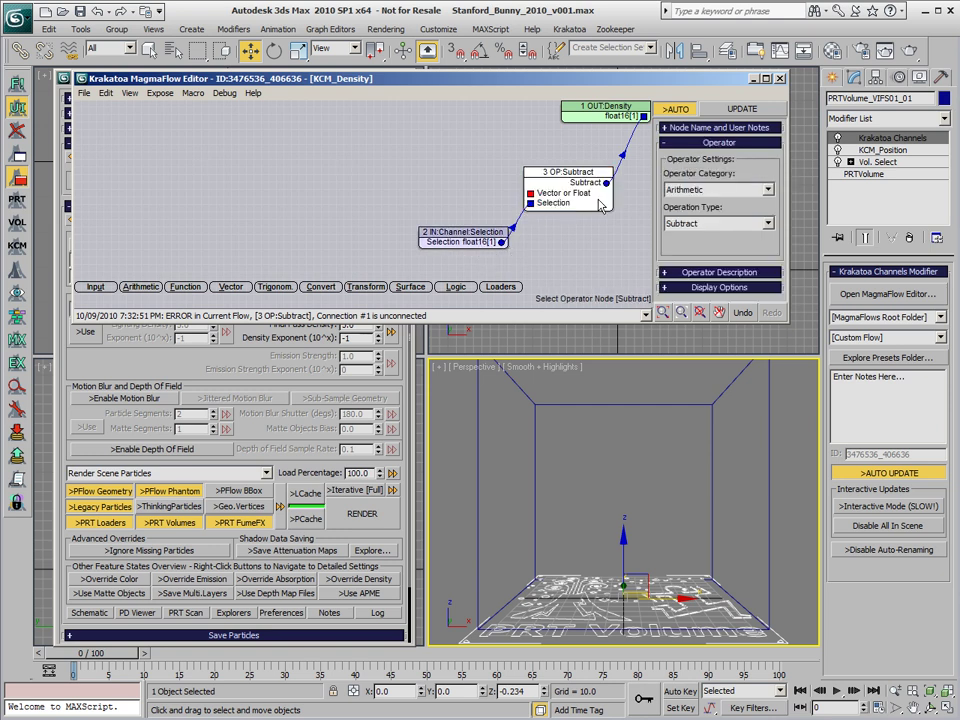
pyautogui.press('v')
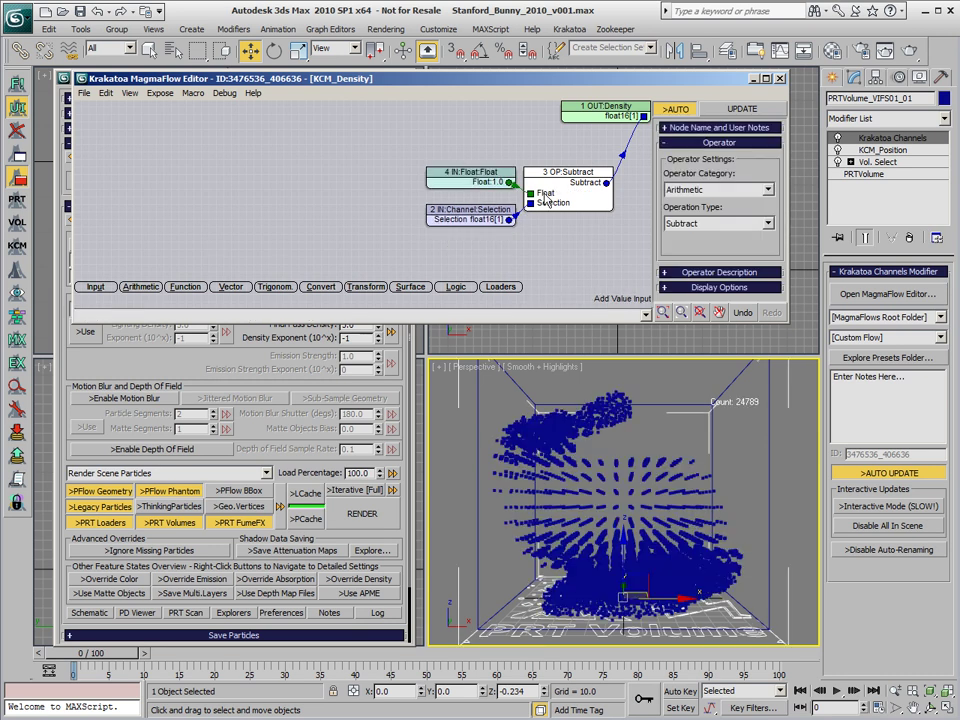
pyautogui.click(497, 186)
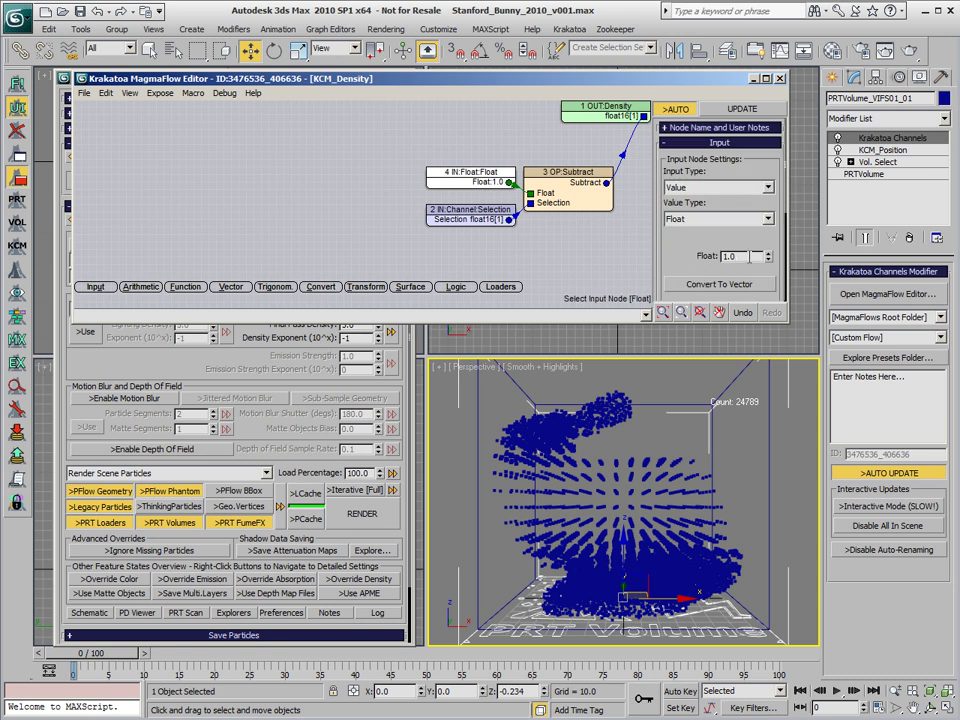
pyautogui.write('1.1')
pyautogui.press('Return')
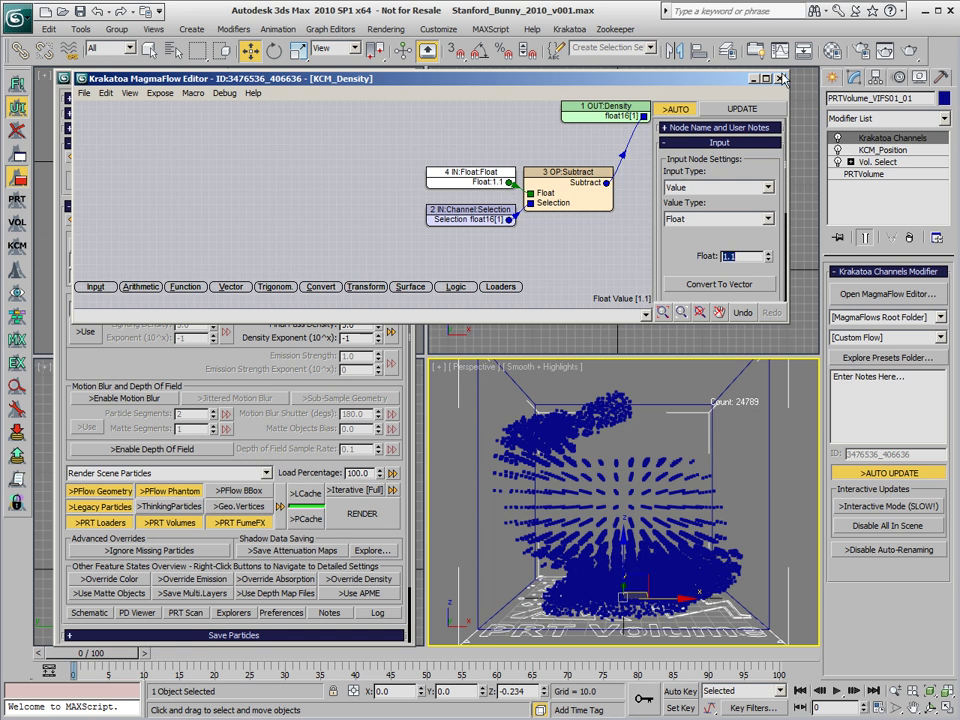
pyautogui.press('Escape')
# Render a Krakatoa frame of the density-adjusted bunny and close the frame buffer
pyautogui.click(362, 513)
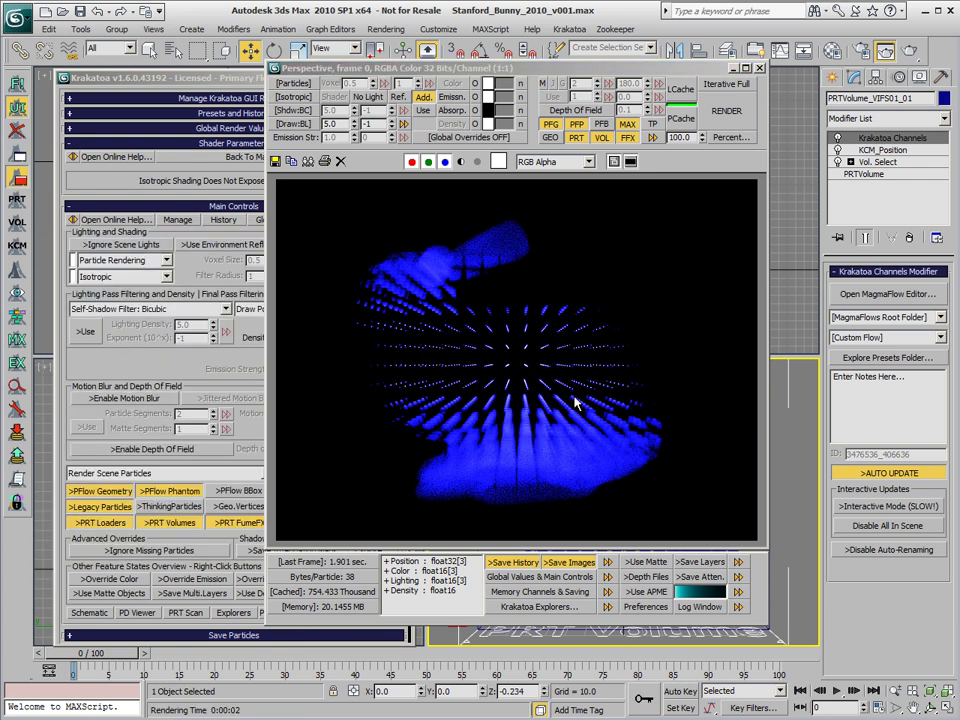
pyautogui.click(760, 71)
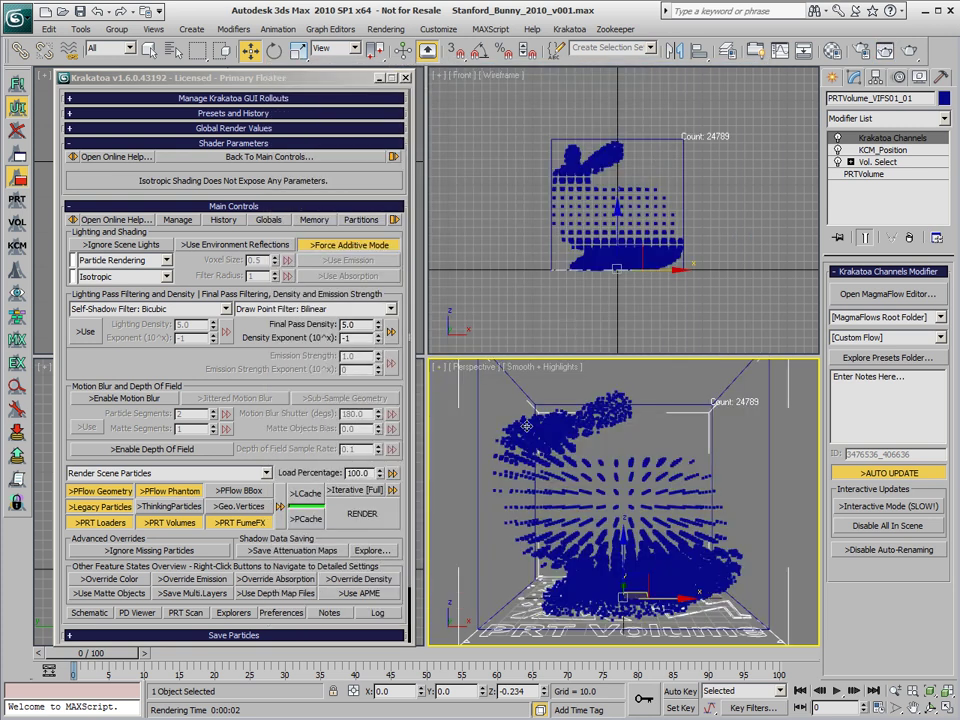
# Reopen the KCM_Position flow and select the Blend node to view its settings
pyautogui.doubleClick(899, 155)
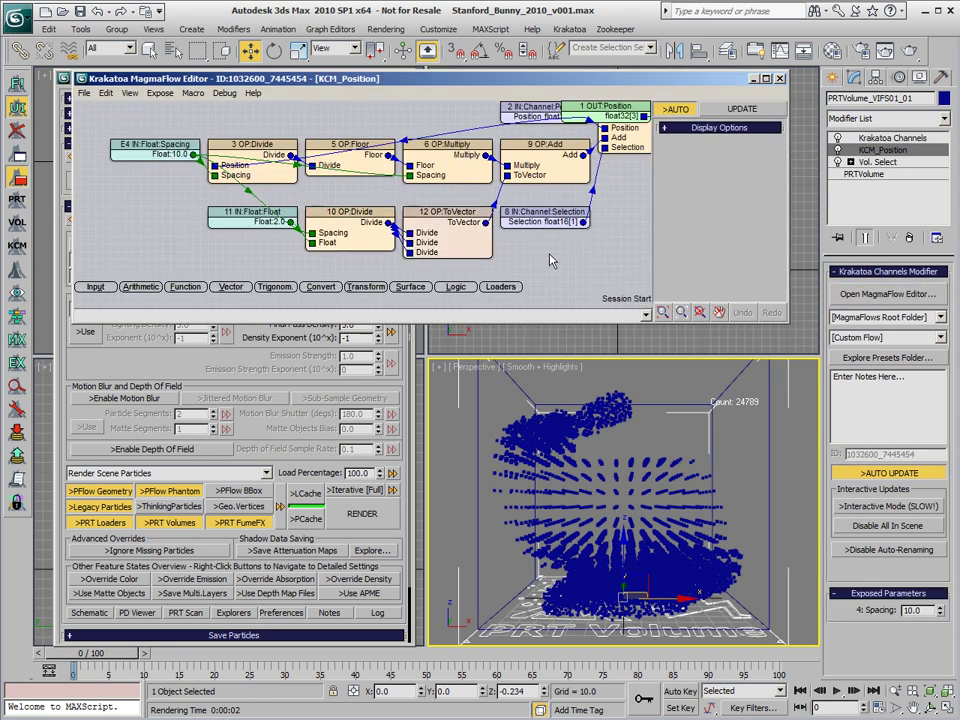
pyautogui.click(508, 235)
pyautogui.moveTo(533, 176)
pyautogui.mouseDown(button='middle')
pyautogui.moveTo(466, 209)
pyautogui.moveTo(455, 186)
pyautogui.mouseUp(button='middle')
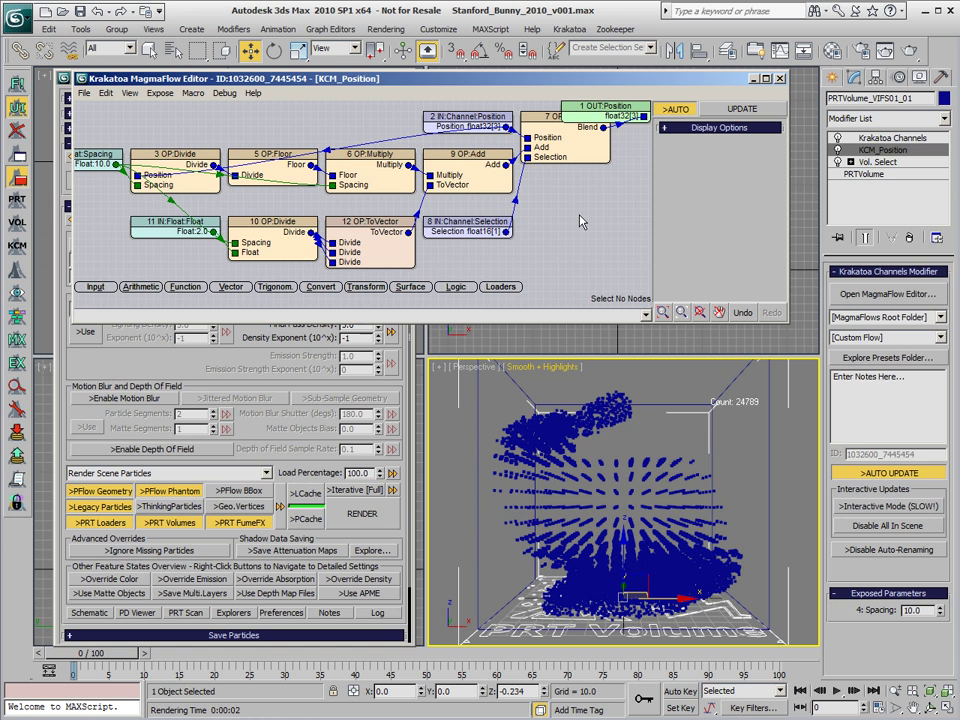
pyautogui.moveTo(579, 222); pyautogui.dragTo(550, 253, button='middle')
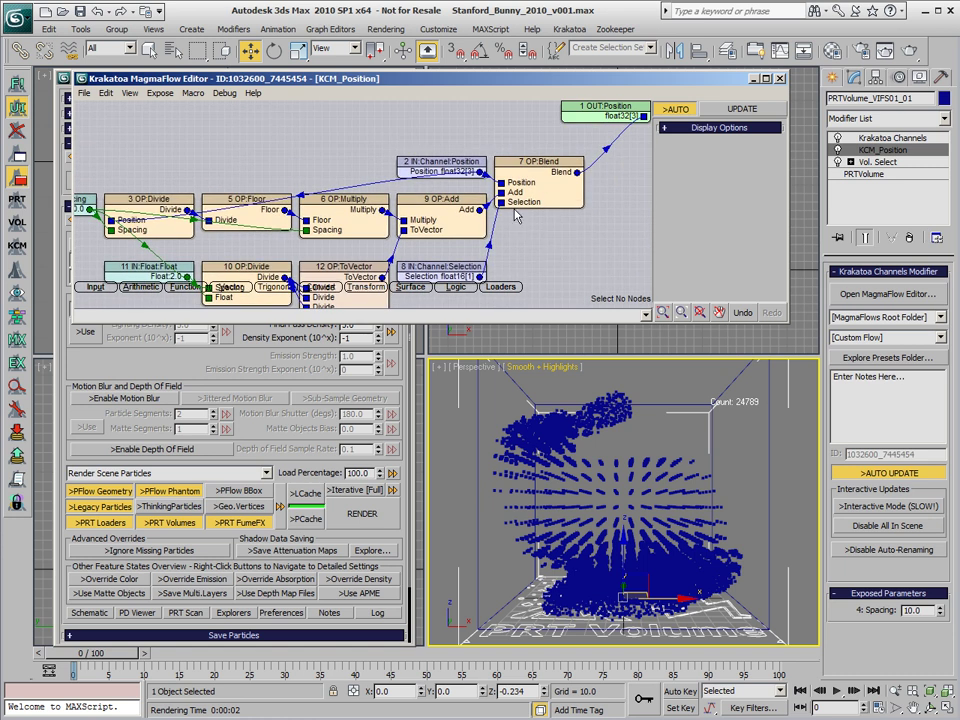
pyautogui.click(551, 199)
pyautogui.moveTo(412, 185); pyautogui.dragTo(430, 148, button='middle')
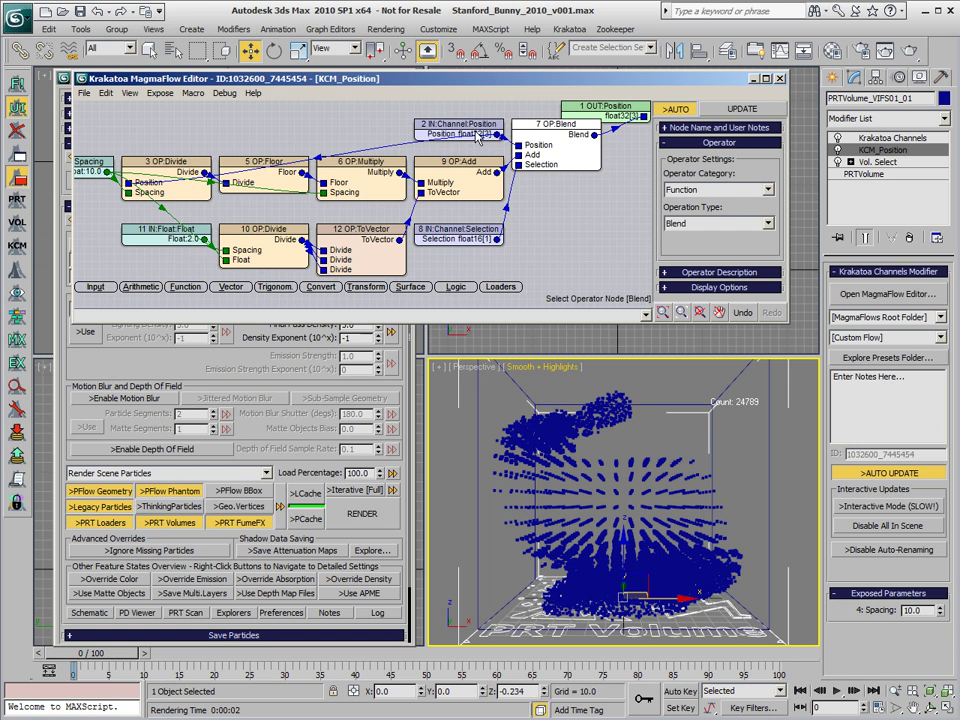
# Divide the Selection channel by a 1.5 float and render a Krakatoa test frame
pyautogui.click(459, 240)
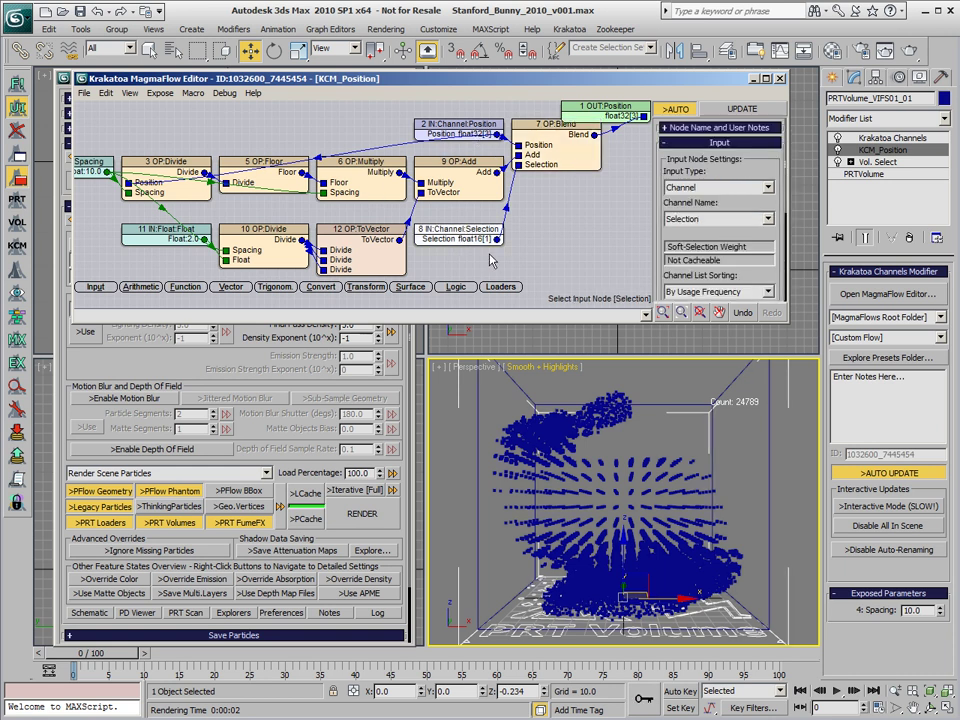
pyautogui.press('/')
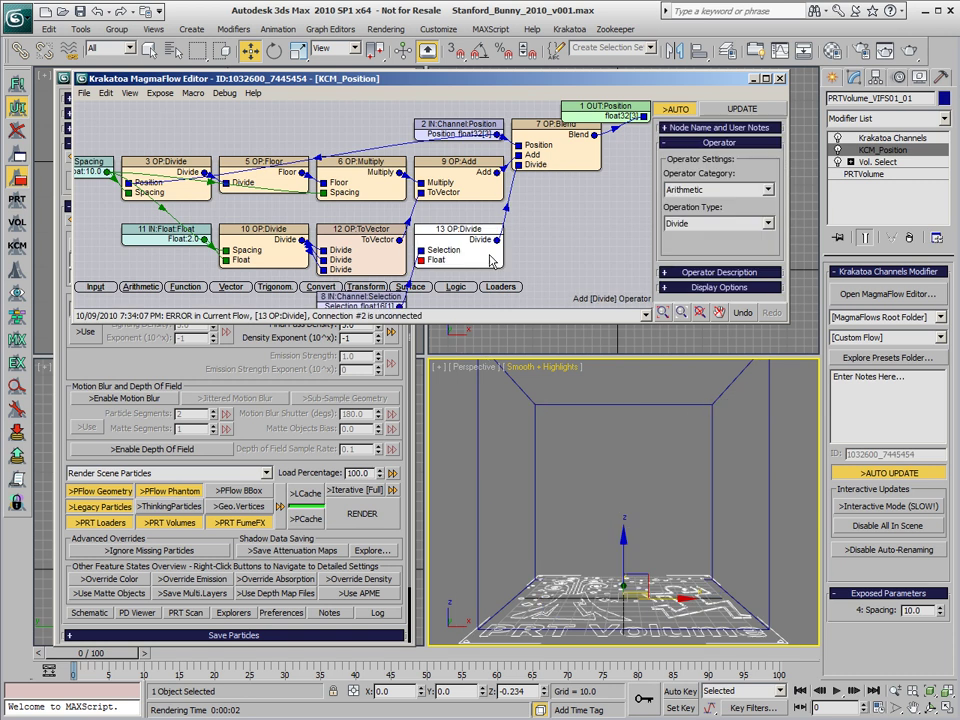
pyautogui.scroll(-2, 537, 214)
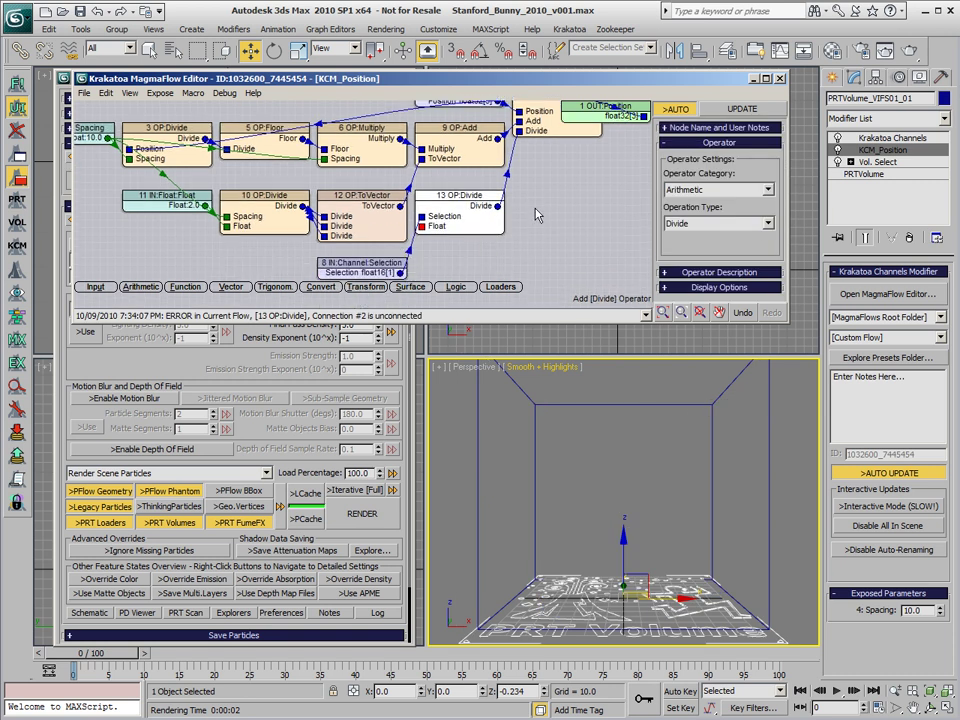
pyautogui.press('2')
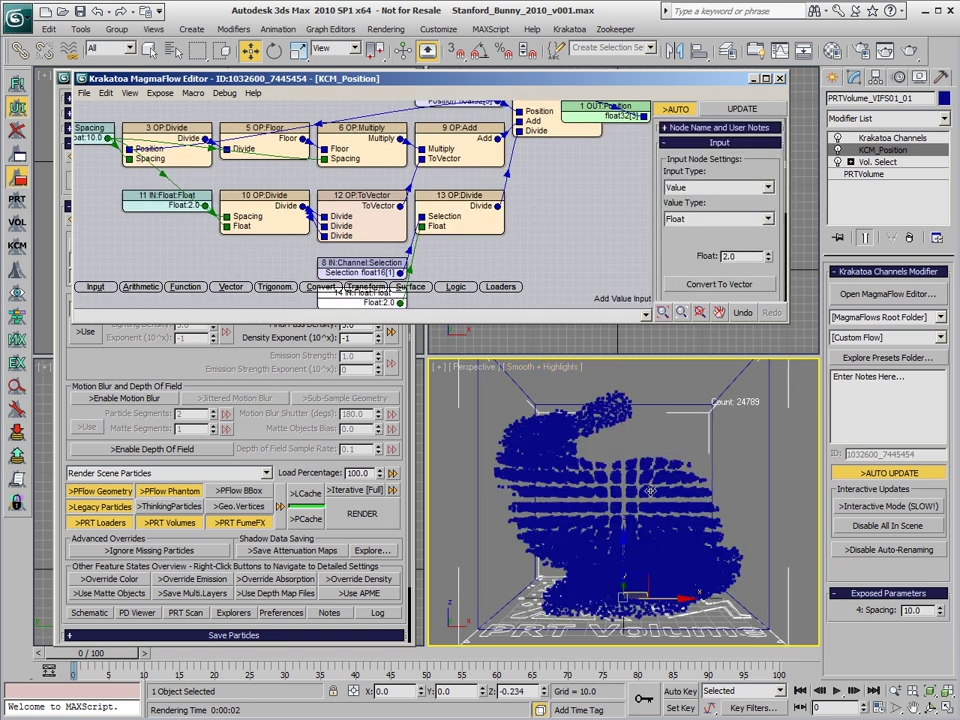
pyautogui.scroll(1, 537, 214)
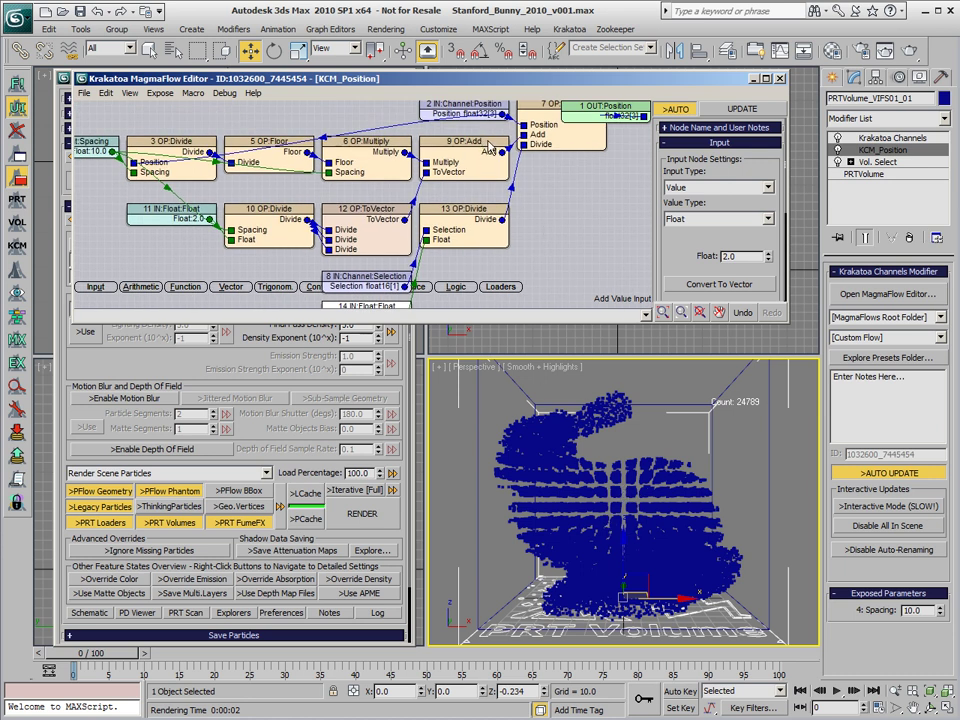
pyautogui.moveTo(574, 210); pyautogui.dragTo(545, 212, button='middle')
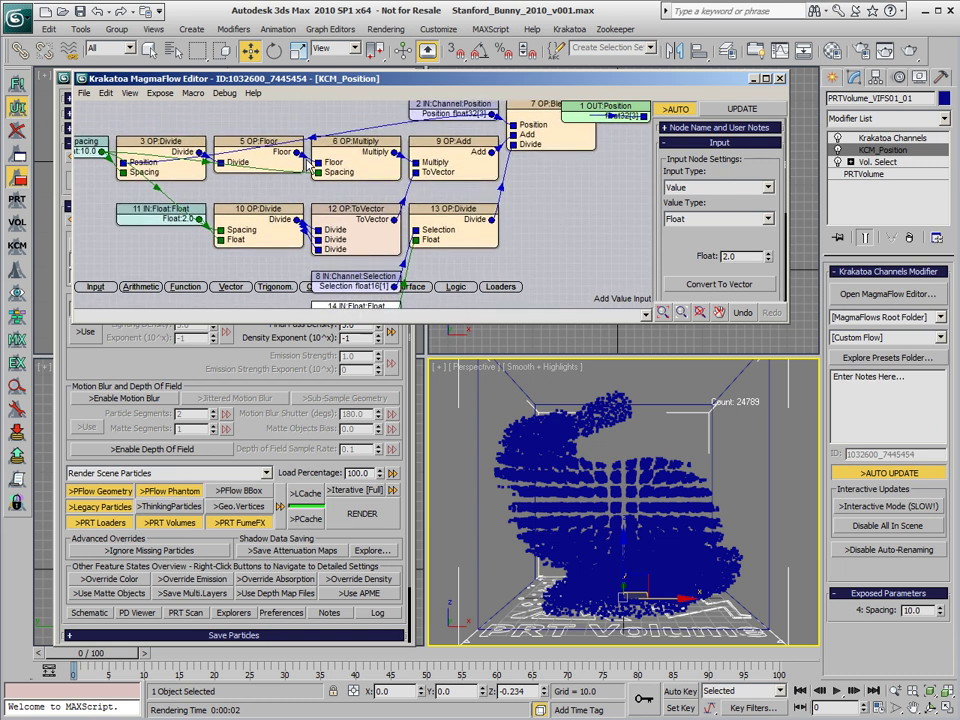
pyautogui.moveTo(552, 210); pyautogui.dragTo(557, 180, button='middle')
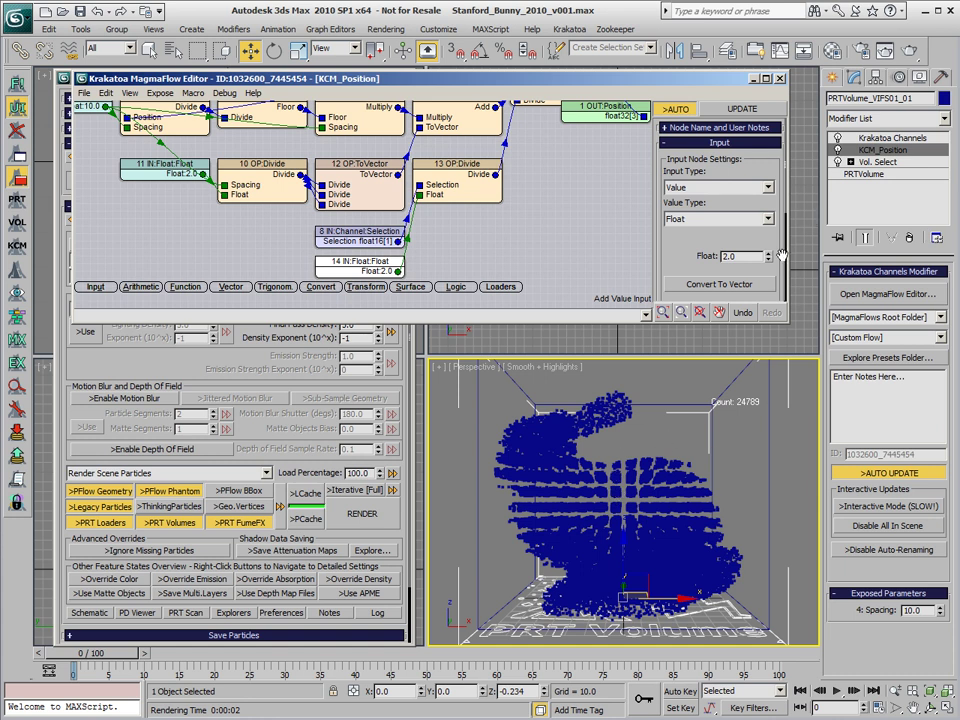
pyautogui.moveTo(769, 260)
pyautogui.mouseDown()
pyautogui.moveTo(775, 333)
pyautogui.moveTo(778, 291)
pyautogui.mouseUp()
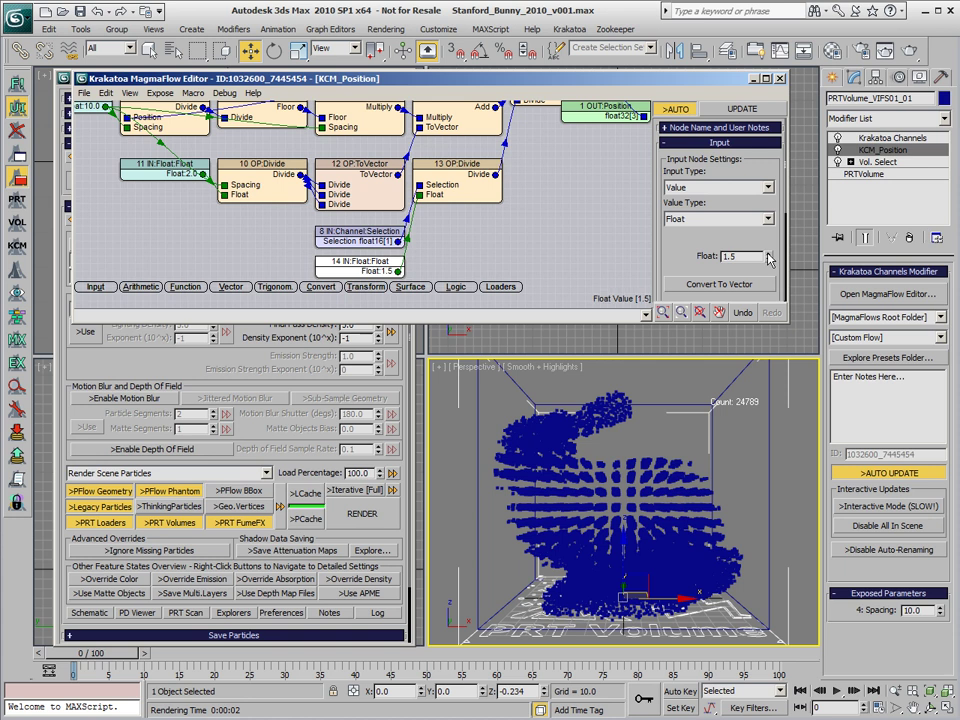
pyautogui.click(362, 513)
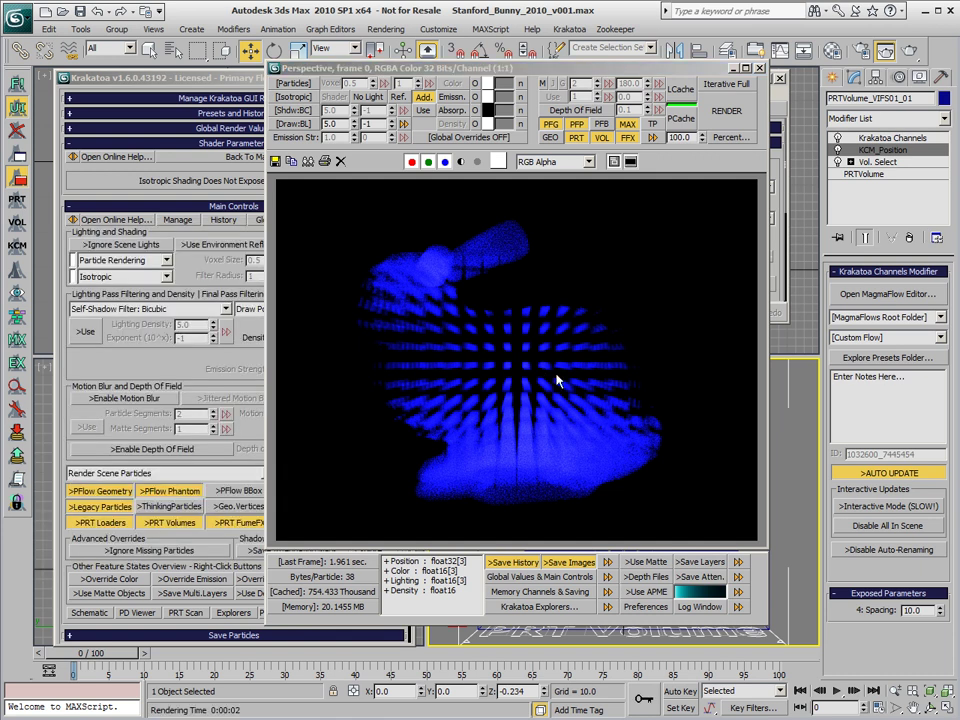
# Orbit the Perspective view to a three-quarter angle and render the gridified bunny in Krakatoa
pyautogui.click(760, 68)
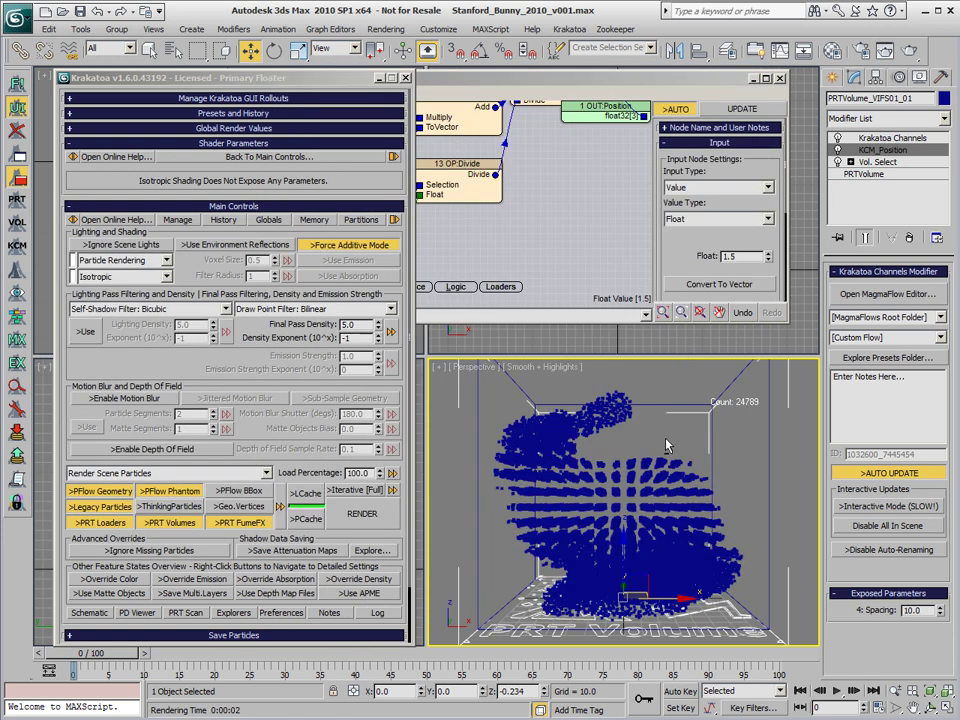
pyautogui.keyDown('alt'); pyautogui.moveTo(667, 446); pyautogui.dragTo(600, 440, button='middle'); pyautogui.keyUp('alt')
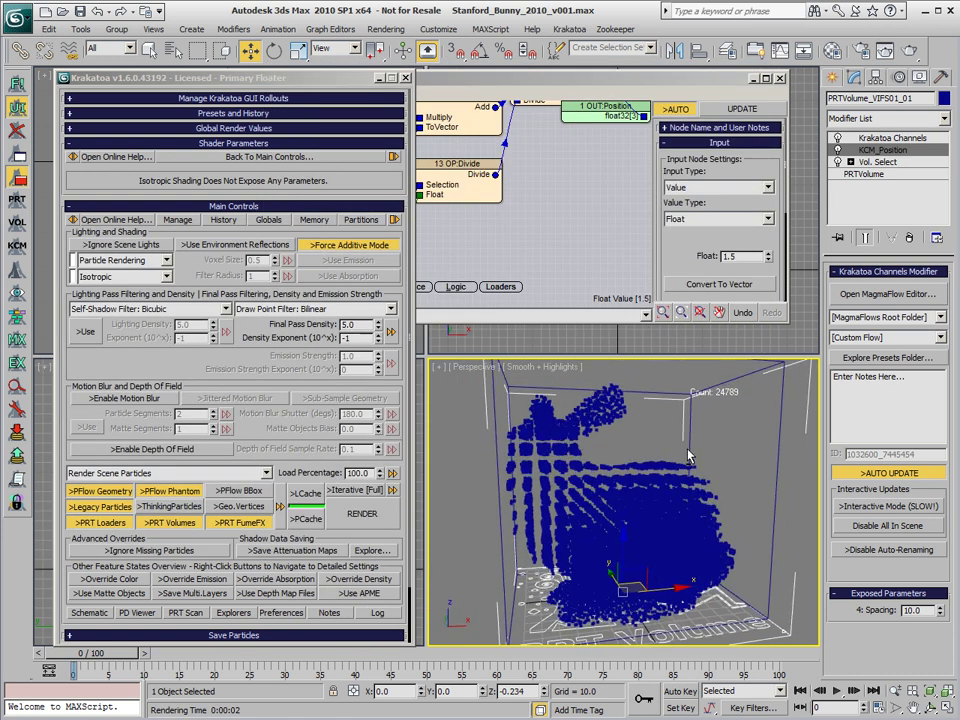
pyautogui.click(362, 512)
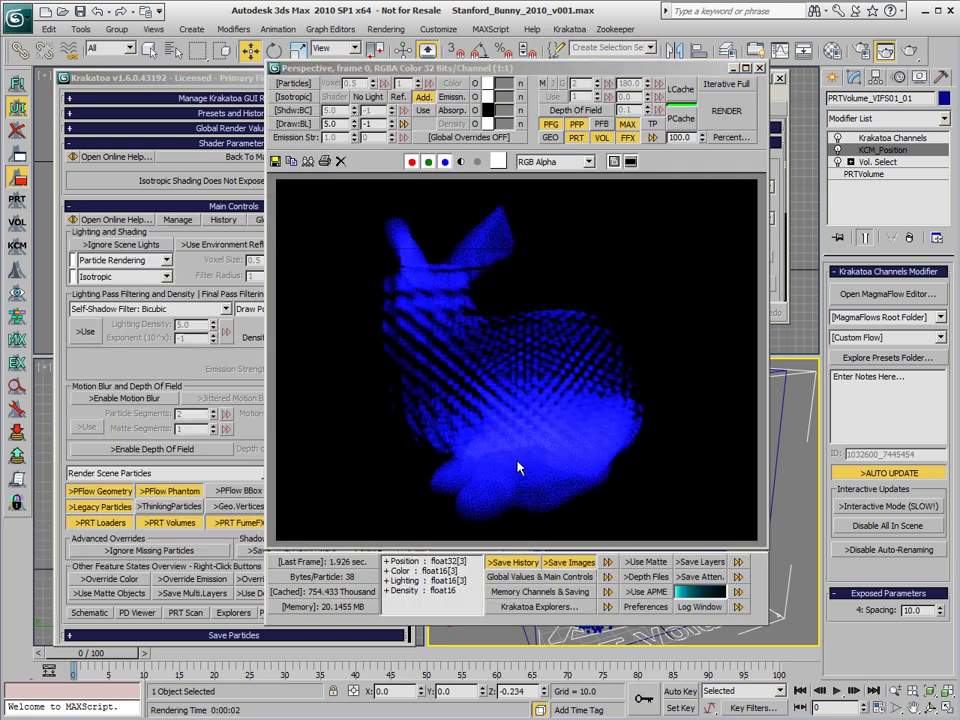
# Close the render frame, the MagmaFlow editor and the Krakatoa settings panel
pyautogui.click(574, 50)
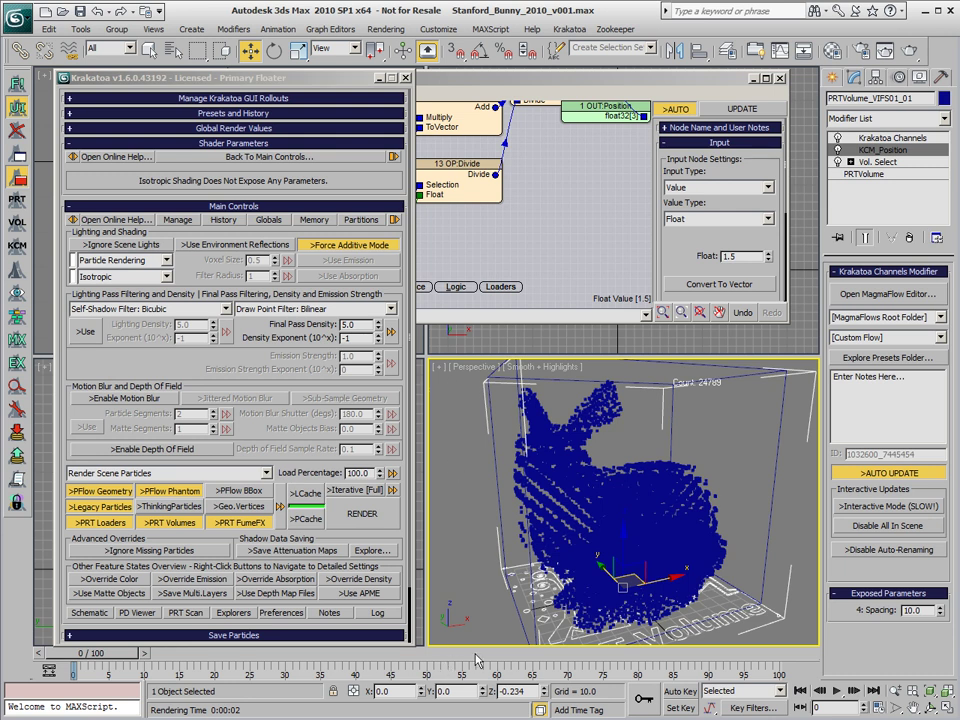
pyautogui.click(779, 78)
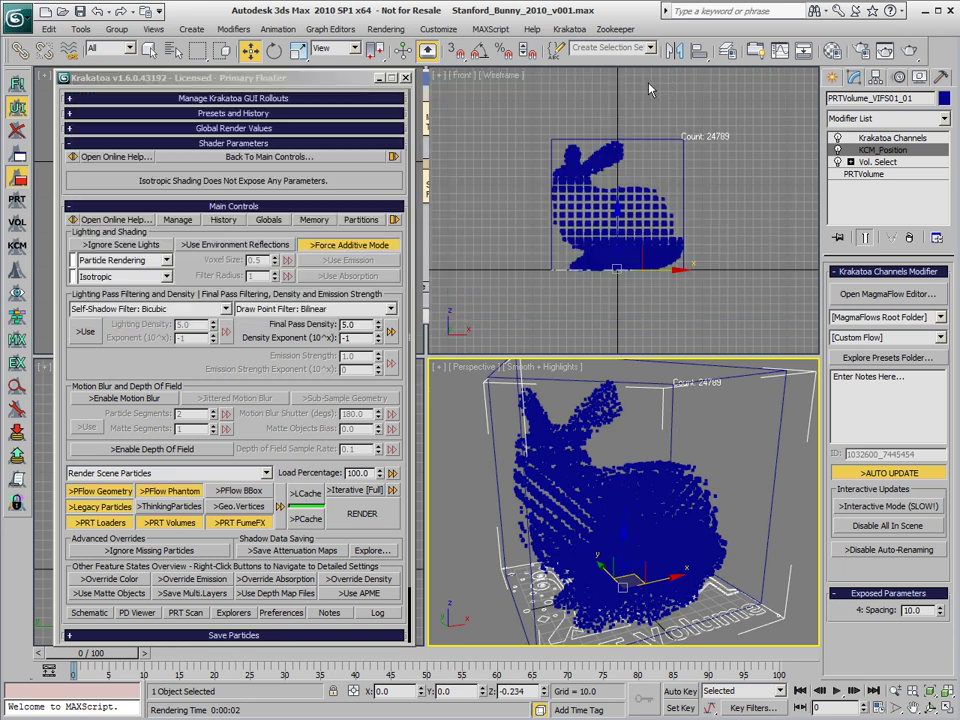
pyautogui.click(405, 78)
# Move the Vol. Select gizmo below the bunny in the Front view at frame 0
pyautogui.click(878, 161)
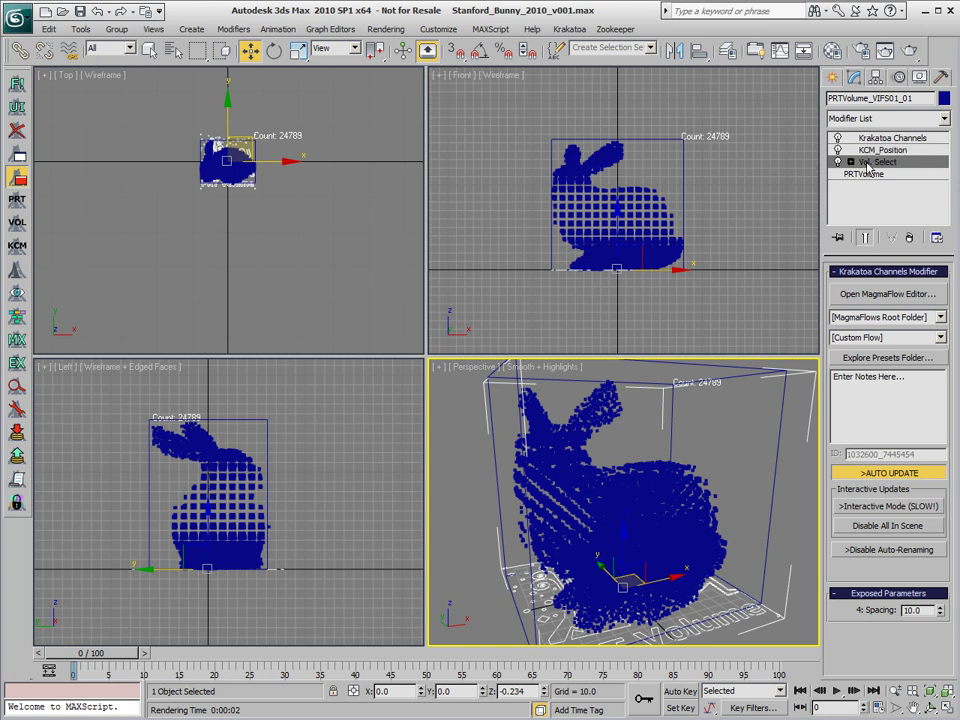
pyautogui.click(606, 300)
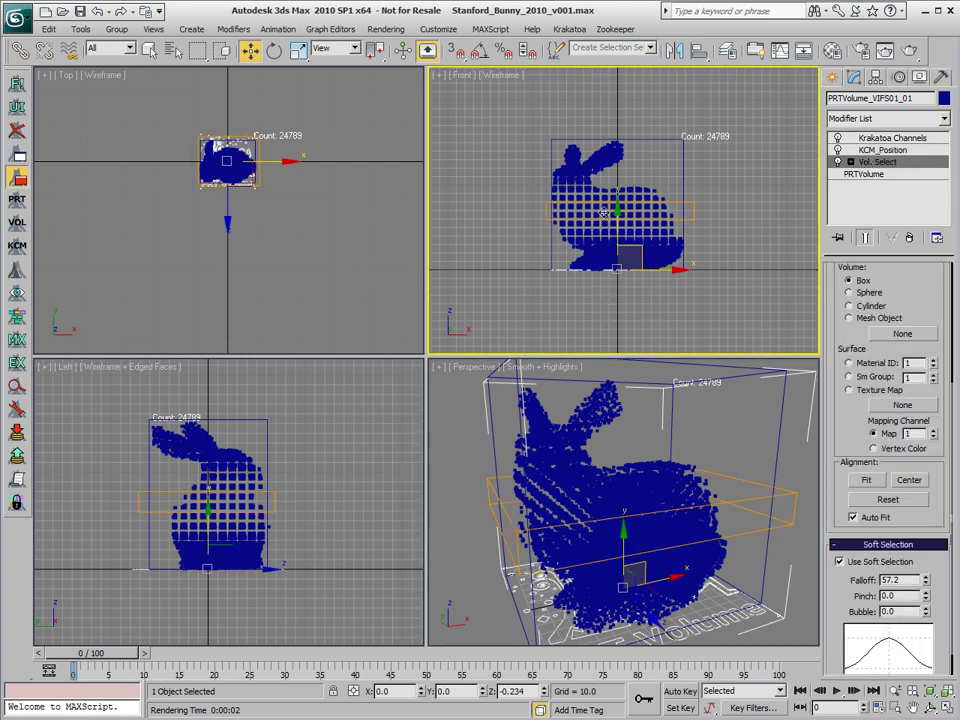
pyautogui.press('1')
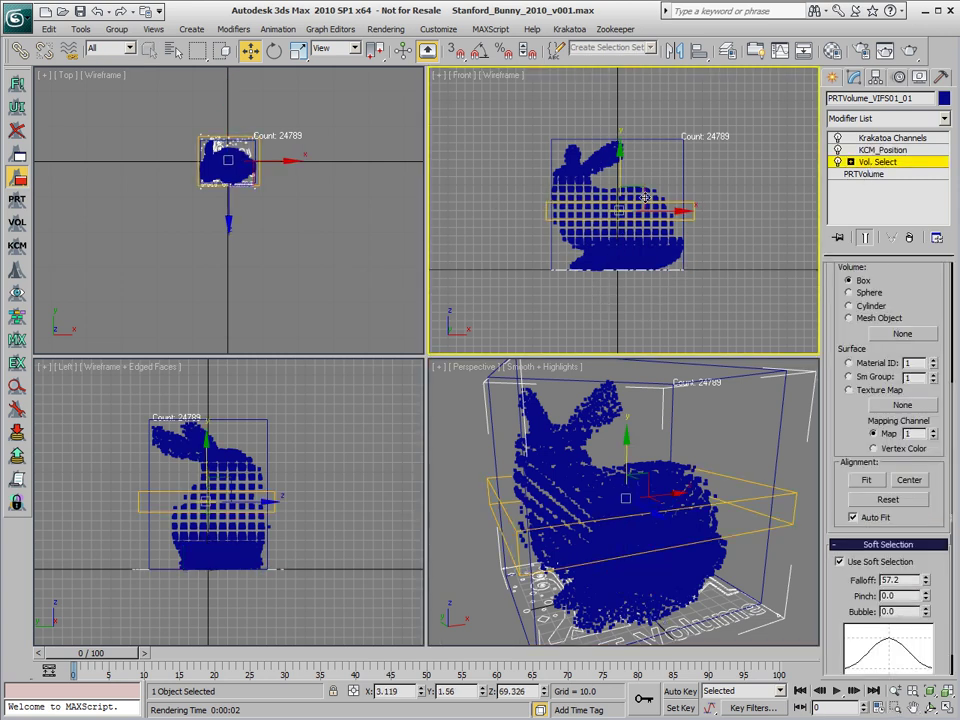
pyautogui.moveTo(620, 170); pyautogui.dragTo(623, 279)
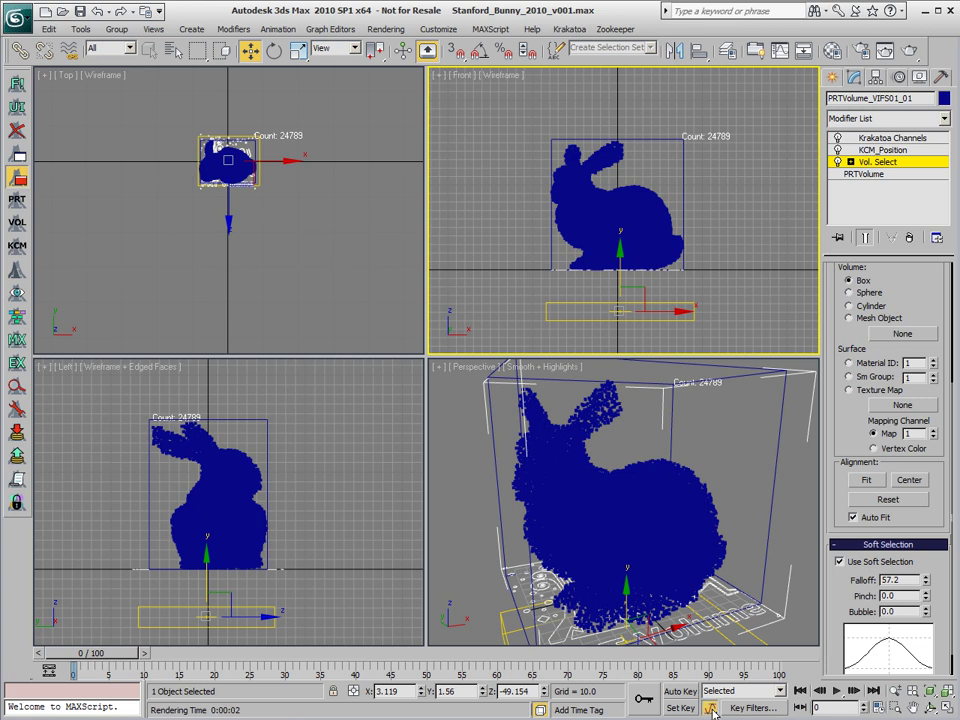
# Auto-key the gizmo above the bunny at frame 100, then return to frame 0
pyautogui.moveTo(709, 707); pyautogui.dragTo(713, 605)
pyautogui.click(683, 691)
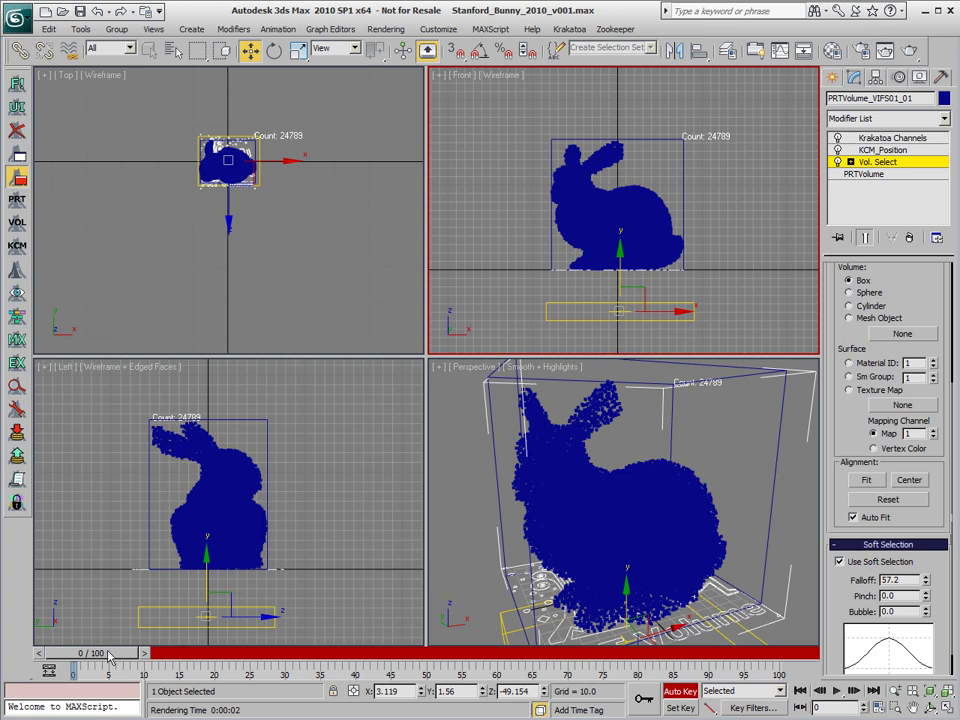
pyautogui.moveTo(90, 653); pyautogui.dragTo(770, 653)
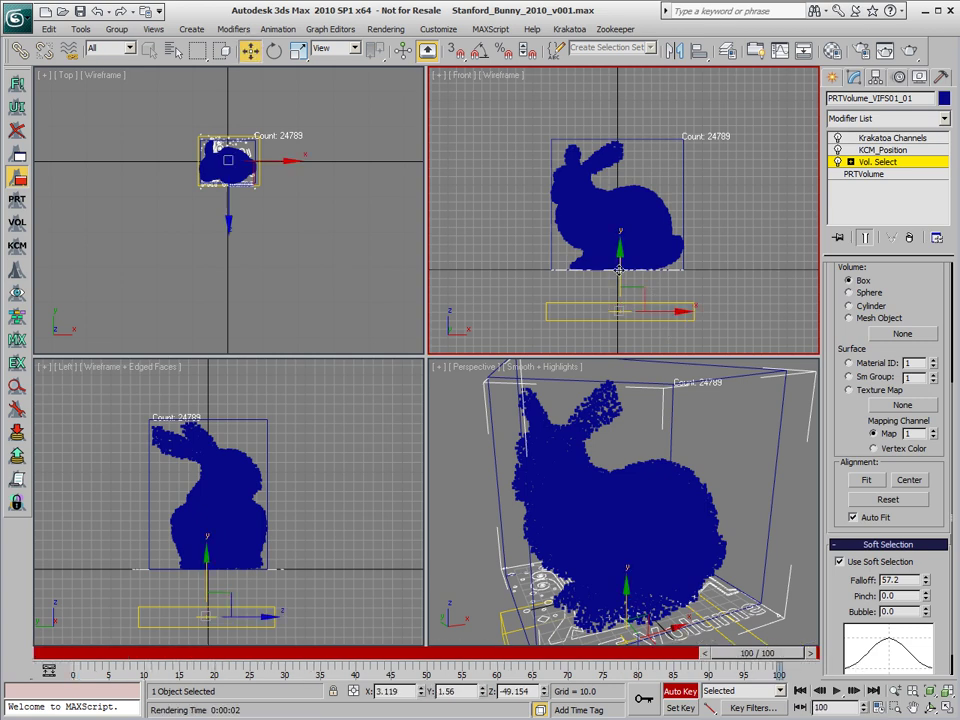
pyautogui.moveTo(649, 274)
pyautogui.mouseDown()
pyautogui.moveTo(608, 165)
pyautogui.moveTo(604, 48)
pyautogui.mouseUp()
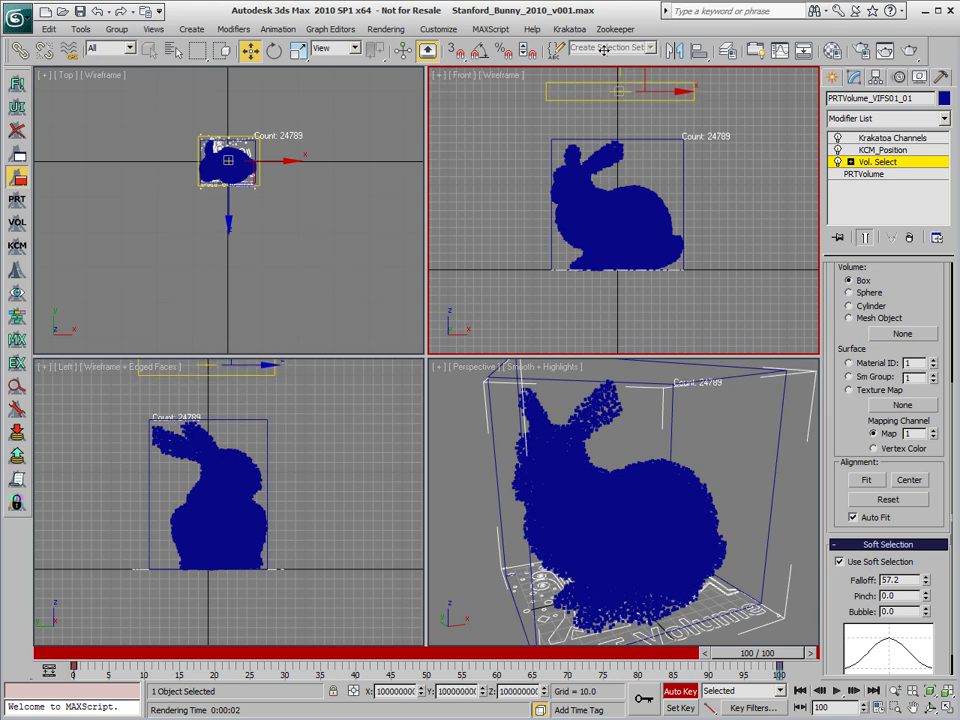
pyautogui.click(683, 694)
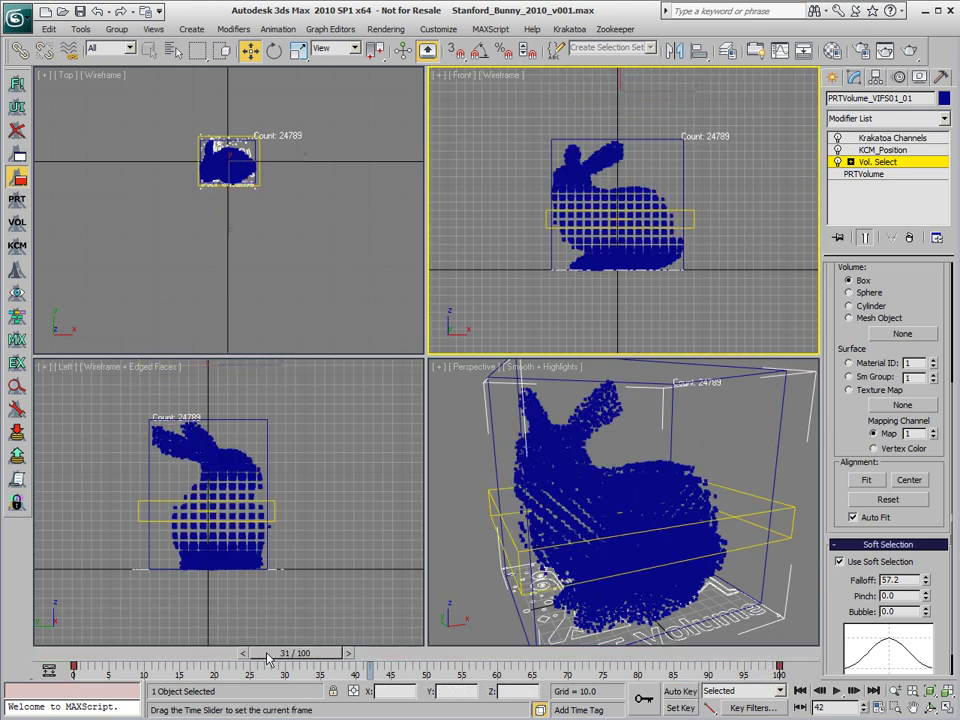
pyautogui.moveTo(765, 662); pyautogui.dragTo(96, 658)
pyautogui.click(460, 503)
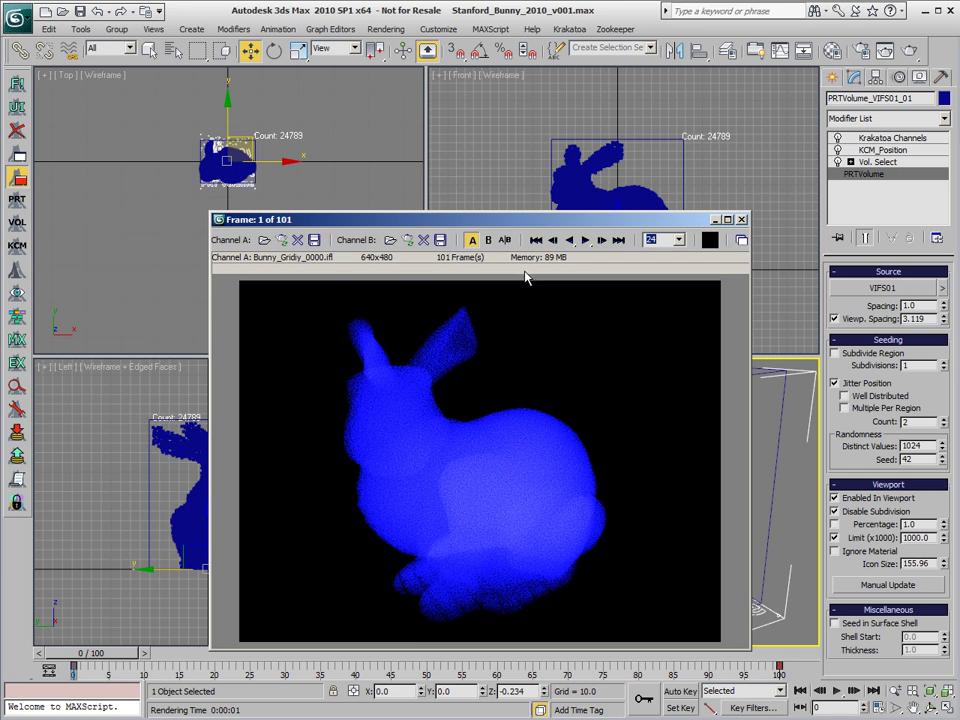
# Render frame 100 in Krakatoa for comparison, then dismiss the render frame
pyautogui.click(885, 55)
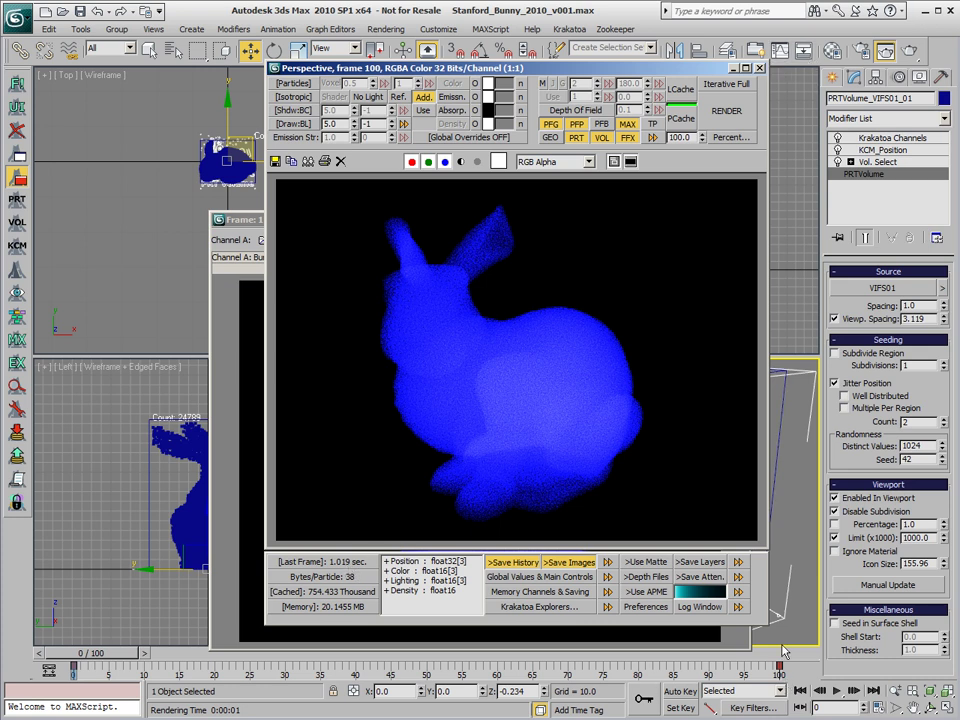
pyautogui.click(760, 69)
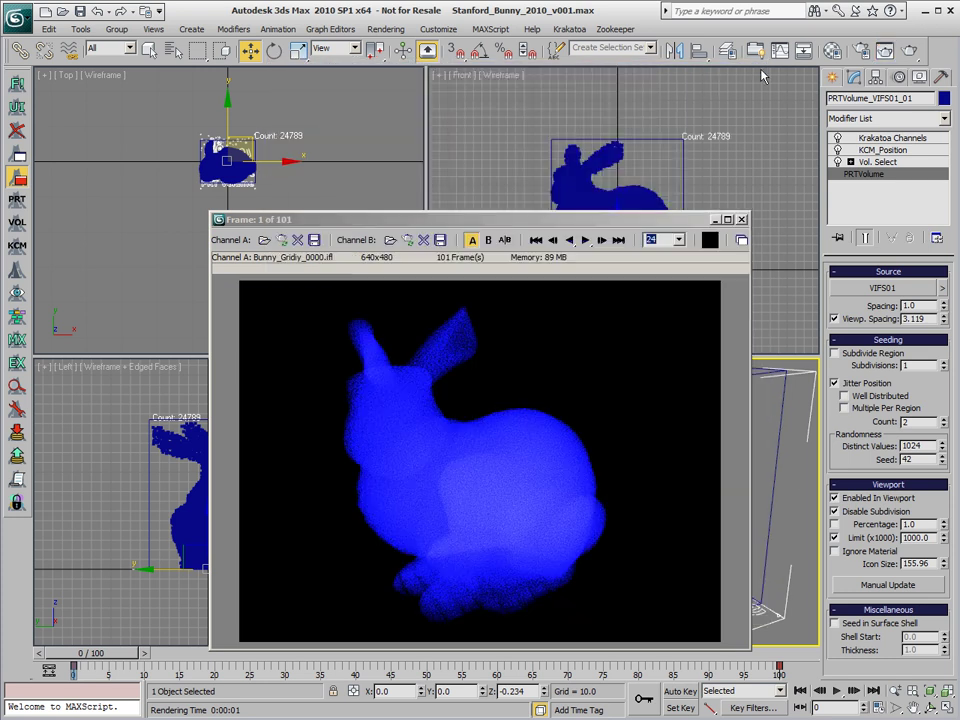